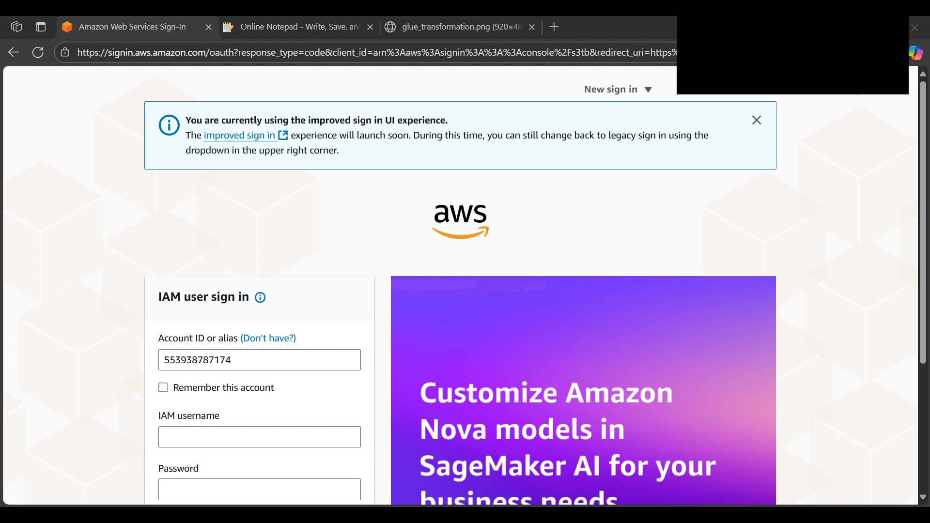
Try to sign in to AWS by pasting the lab's IAM username and the account password
text(Whiz_User_311261.20711754148315)
key(alt+Tab)
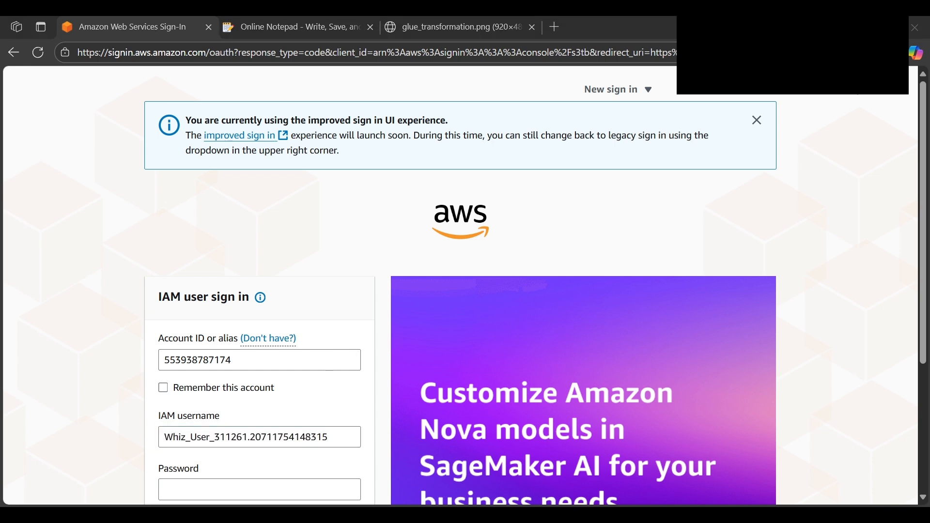
key(alt+Tab)
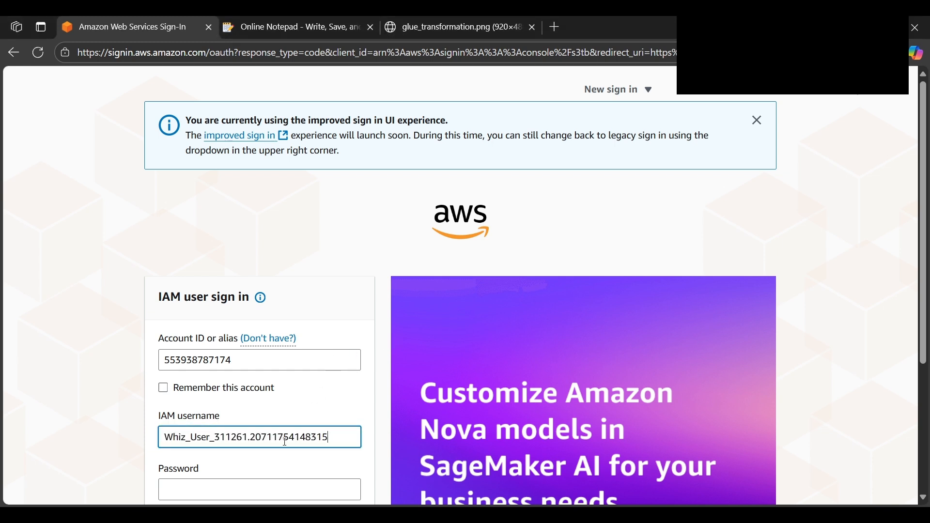
click(265, 486)
key(ctrl+v)
scroll(287, 435, down, 3)
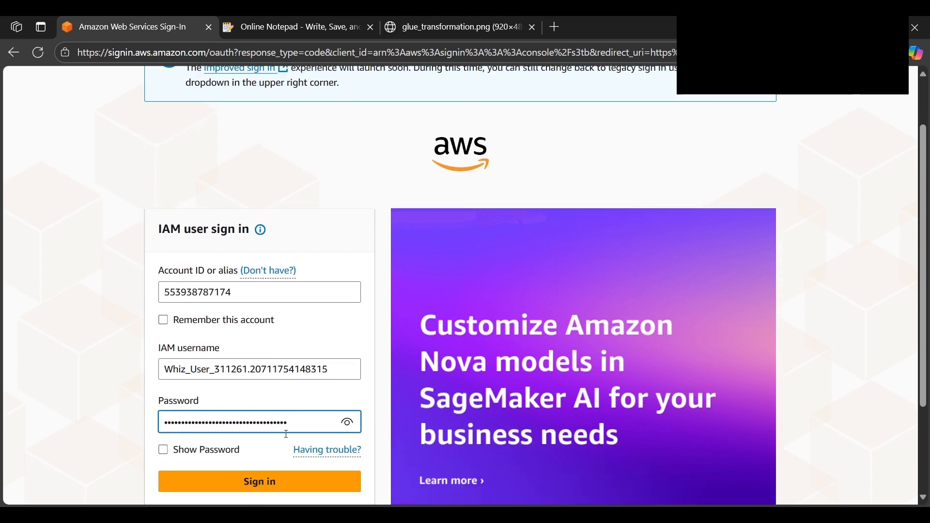
click(273, 417)
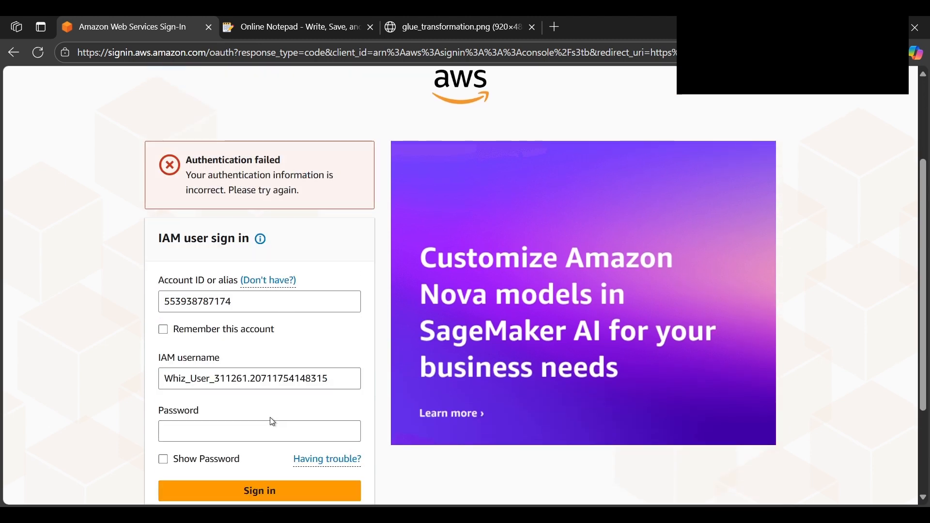
Load the other AWS sign-in link, copied from outside the browser, in the current browser tab
key(alt+Tab)
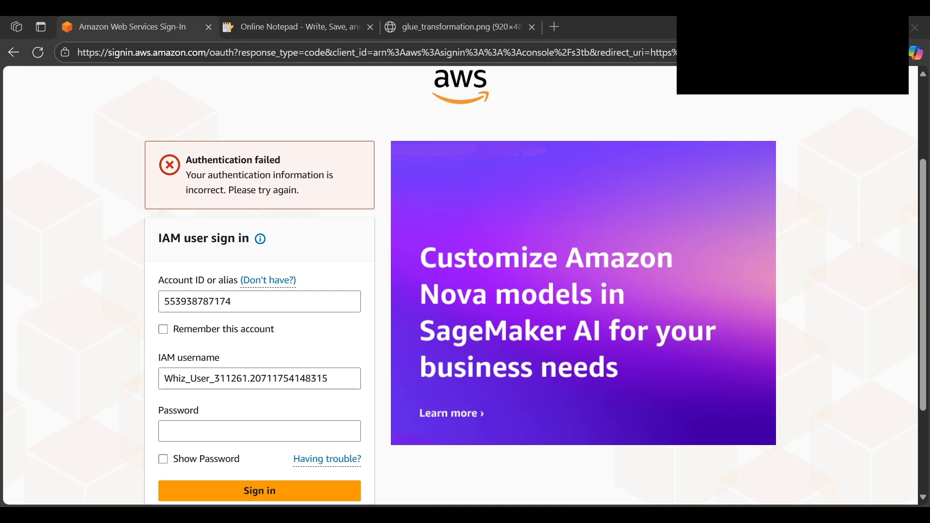
key(alt+Tab)
click(184, 52)
text(https://516723929805.signin.aws.amazon.com/console?region=us-east-1)
key(Return)
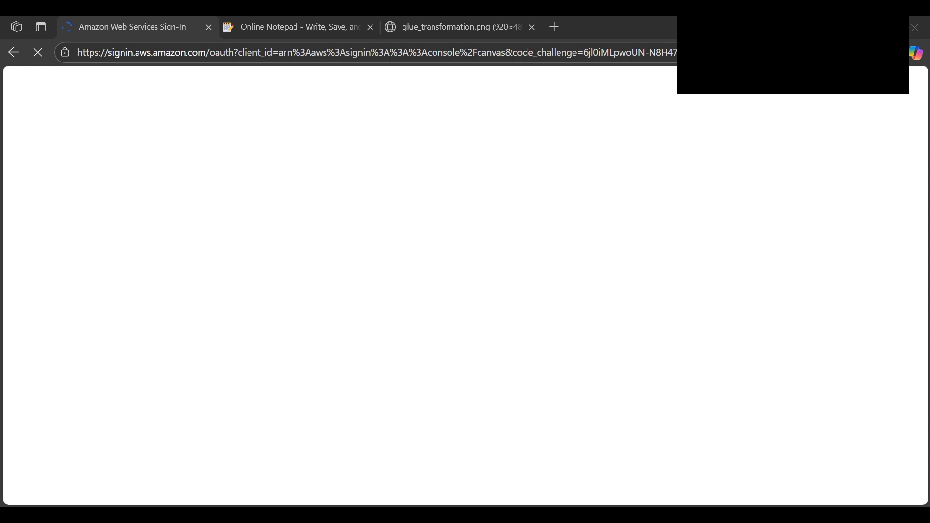
Paste the IAM username and the account password, and sign in to the AWS console
scroll(229, 309, down, 1)
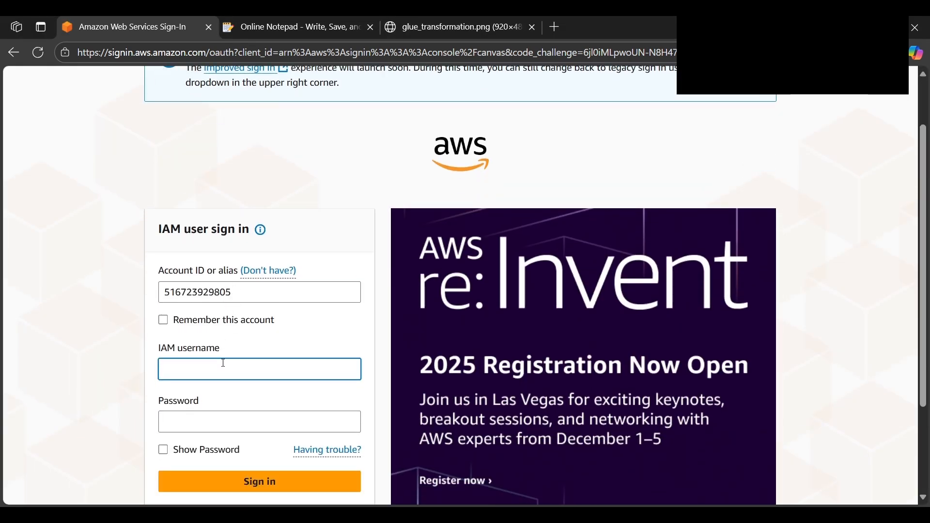
text(Whiz_User_311261.20711754148315)
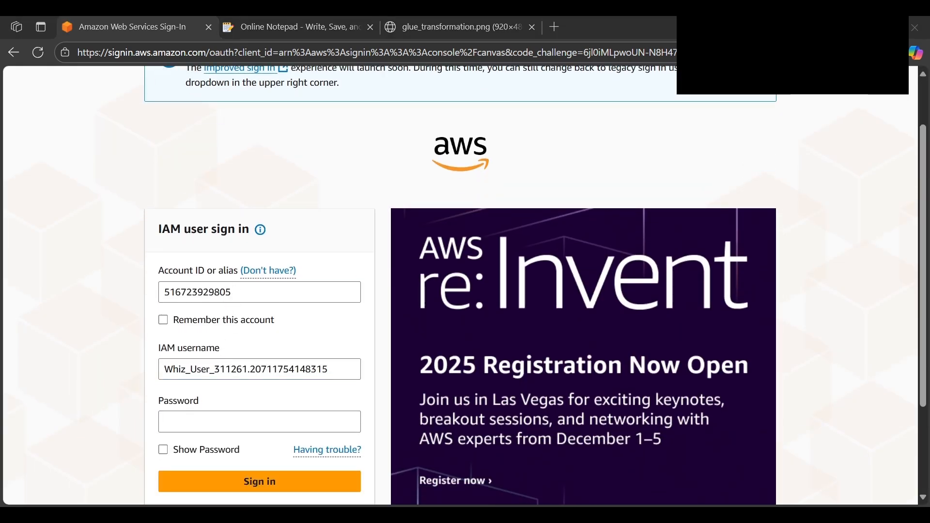
scroll(333, 359, down, 1)
click(333, 359)
key(ctrl+v)
click(270, 413)
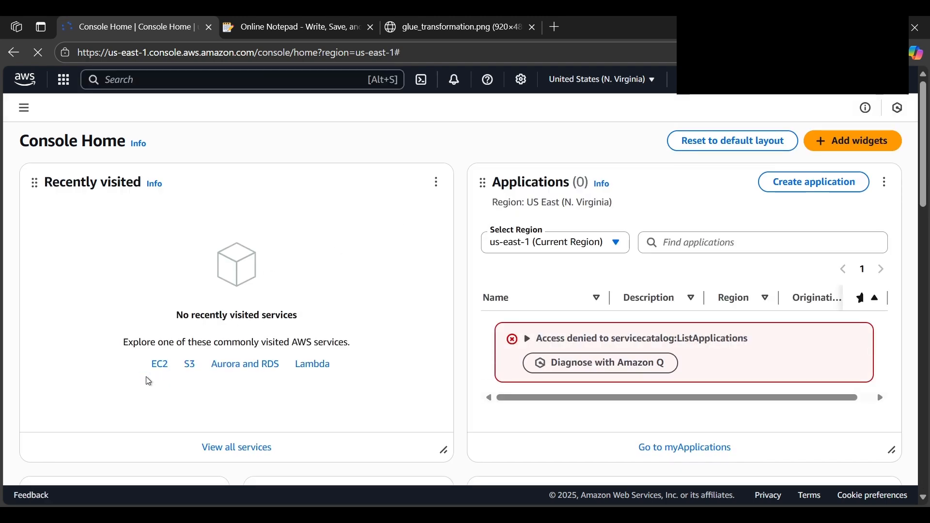
Go to the S3 service from the console home and open the whizlabs bucket's object list
click(189, 366)
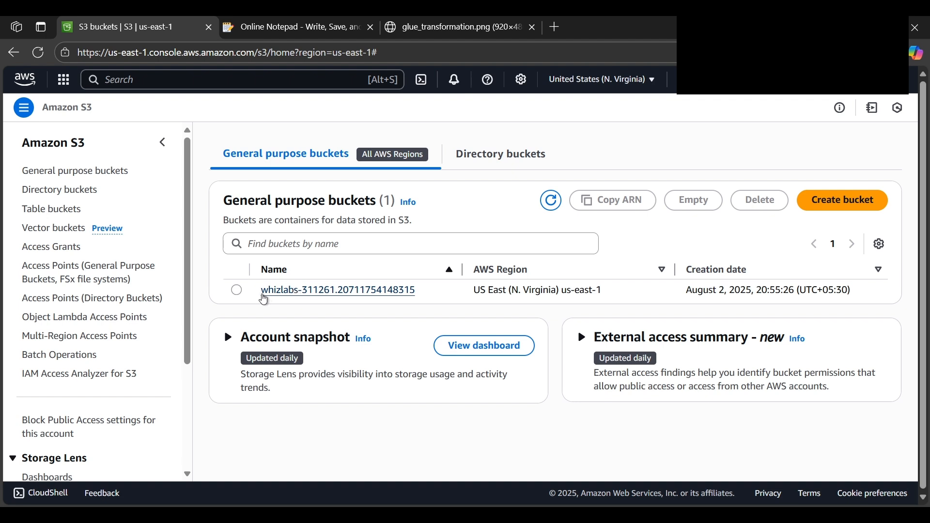
click(355, 295)
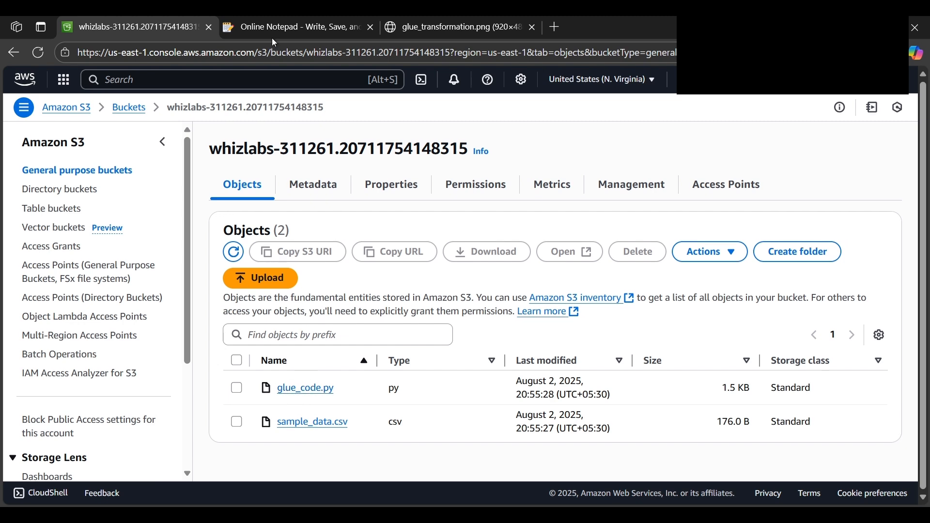
click(286, 26)
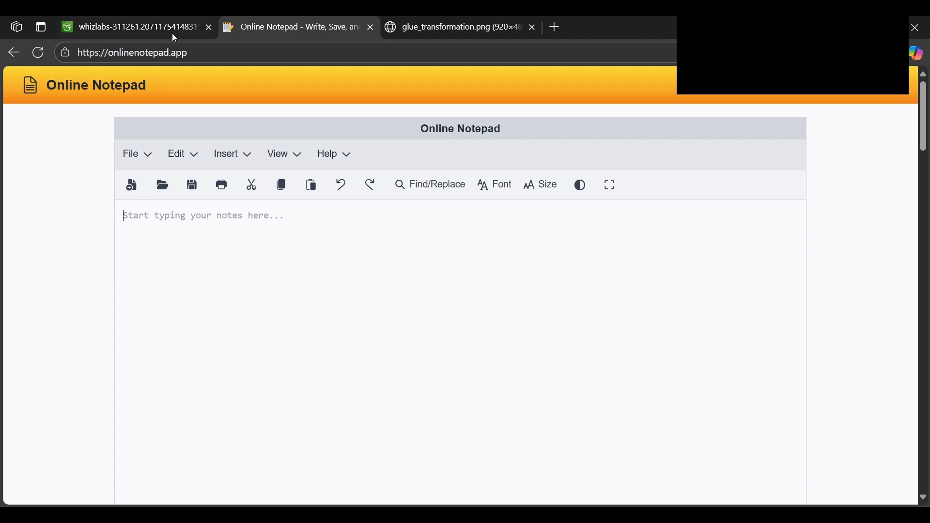
click(143, 29)
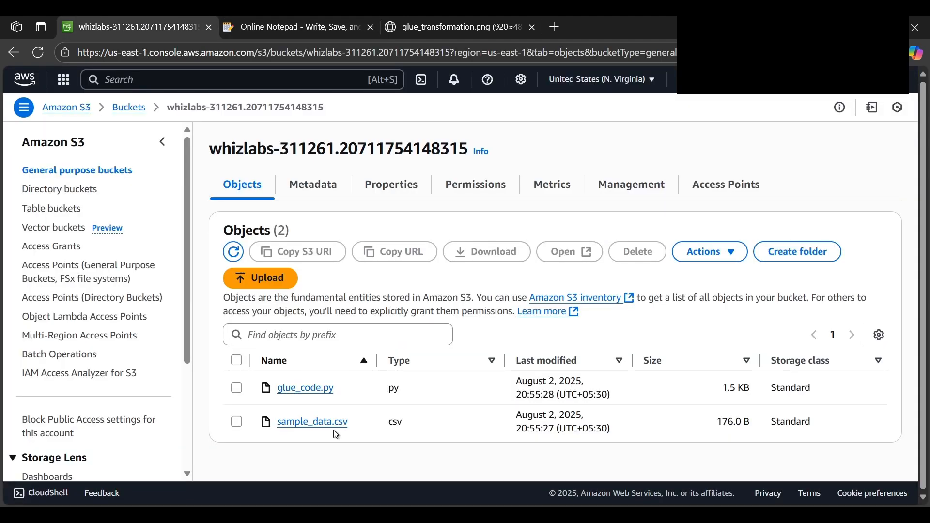
key(ctrl+Tab)
key(ctrl+shift+Tab)
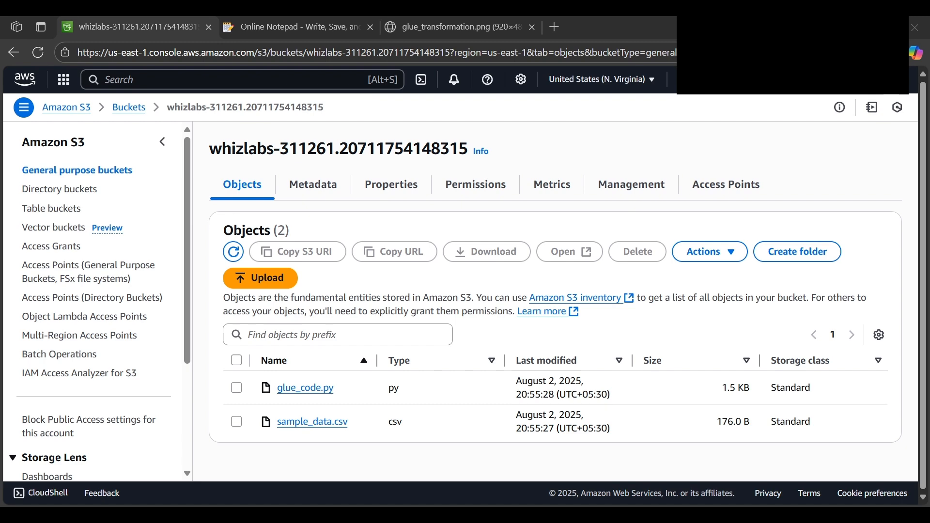
Open sample_data.csv in the bucket and copy its S3 URI
click(289, 422)
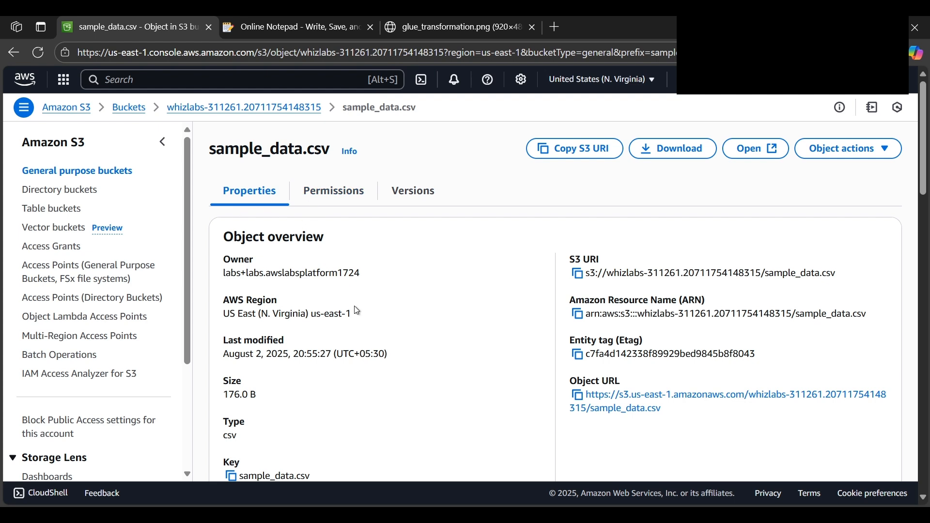
scroll(353, 307, down, 1)
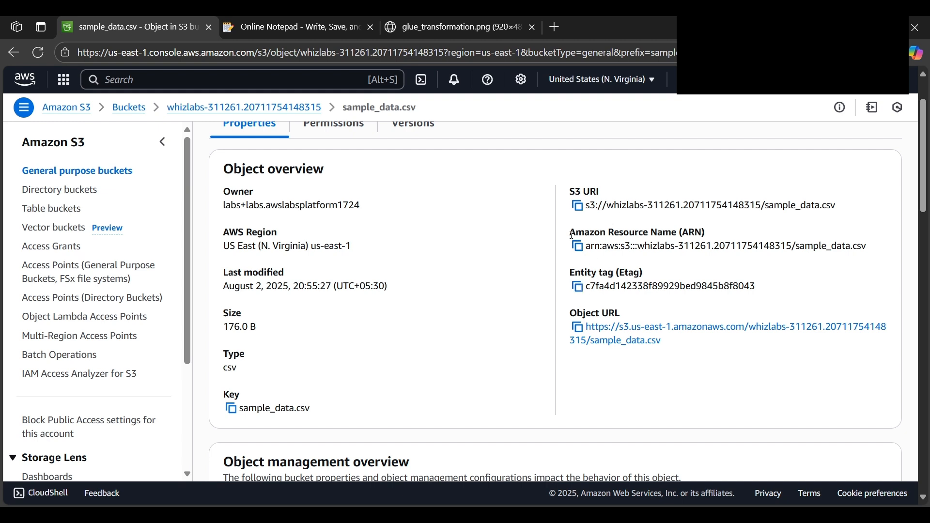
click(580, 209)
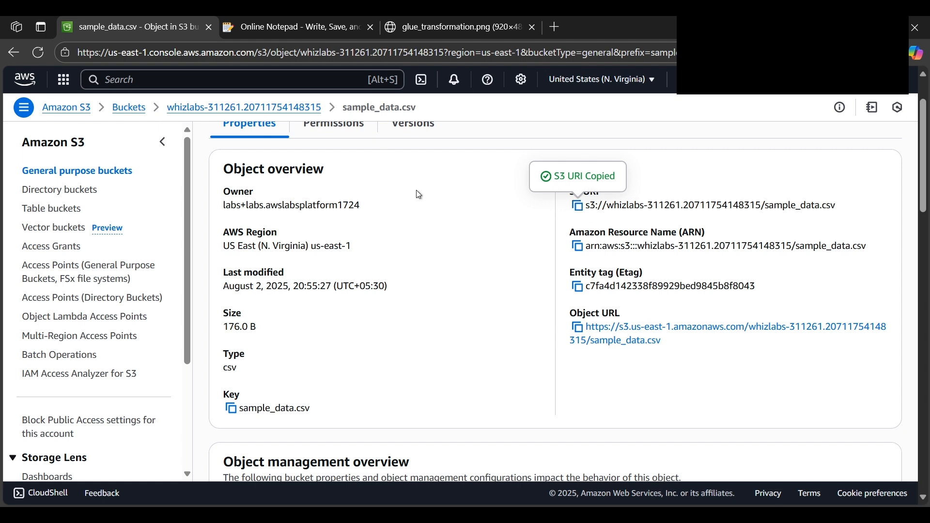
key(alt+Tab)
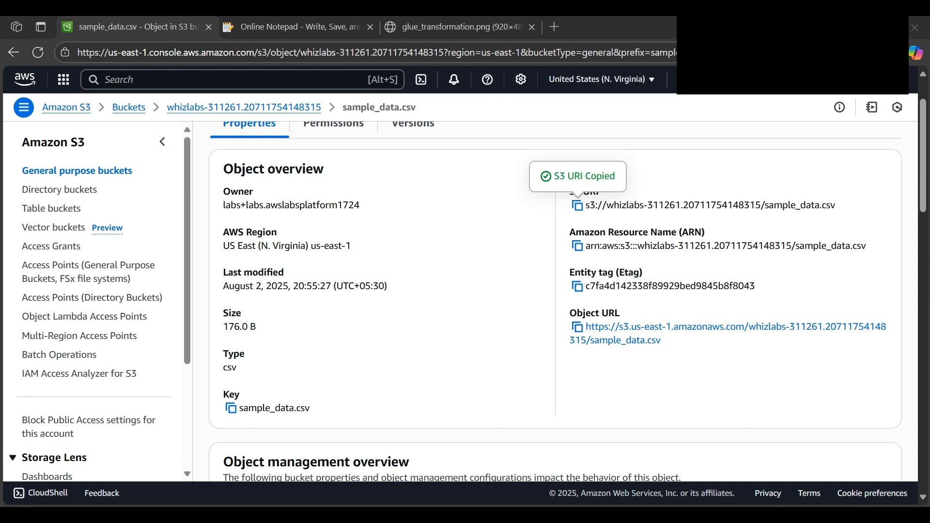
Switch to Online Notepad, paste the S3 URI of sample_data.csv and add blank lines below it
click(285, 30)
click(177, 222)
key(ctrl+v)
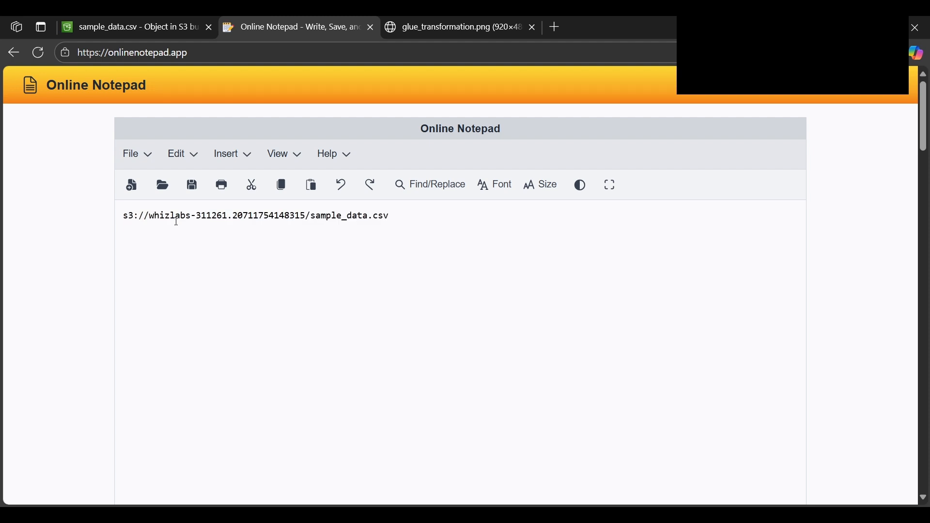
key(Return)
key(Return)
key(Return)
key(alt+Tab)
key(alt+Tab)
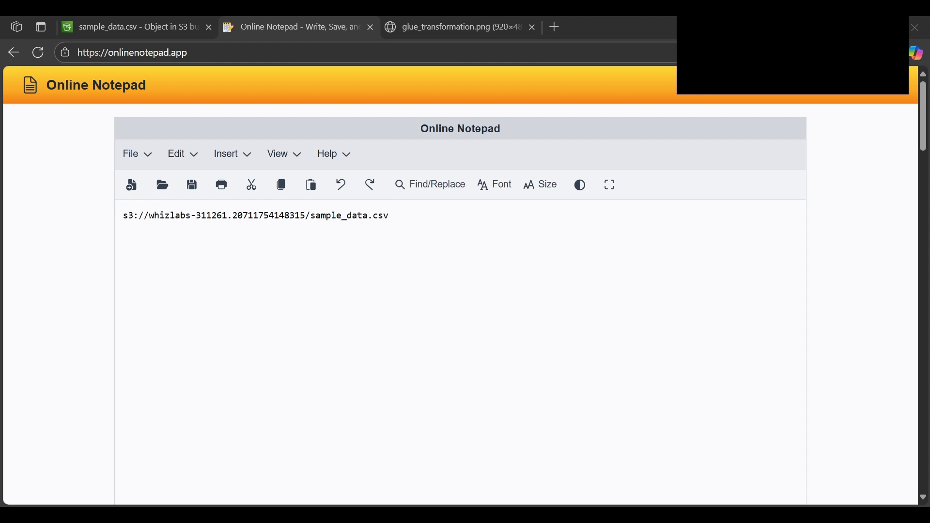
Return to the S3 bucket, open glue_code.py and download it
click(115, 28)
scroll(286, 257, up, 2)
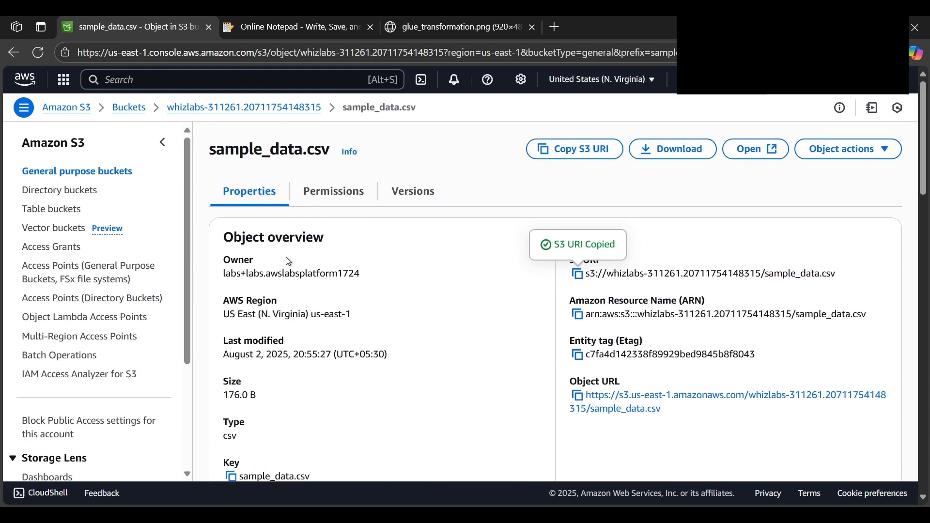
click(244, 109)
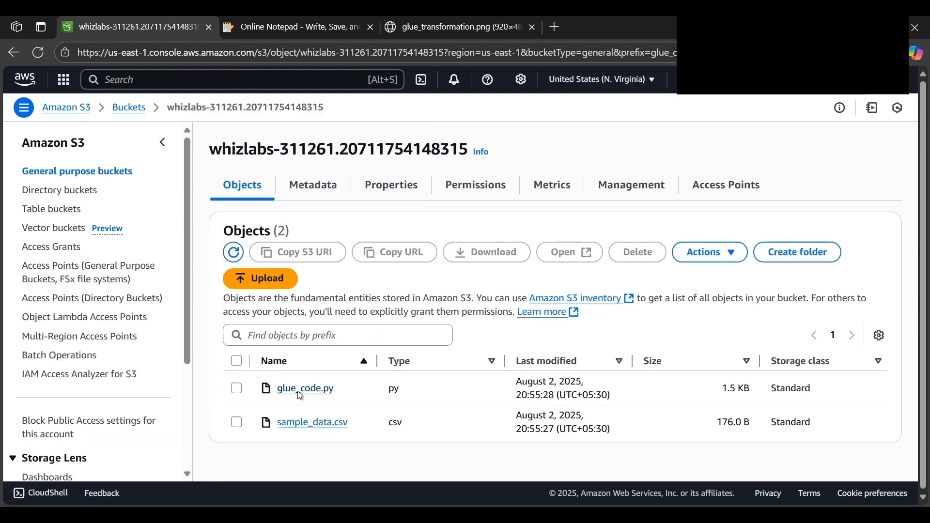
click(300, 392)
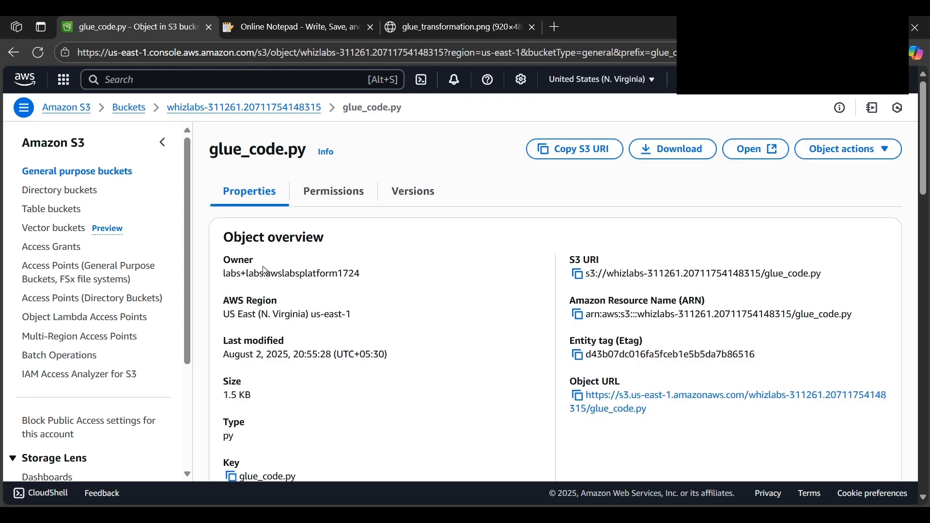
key(ctrl+Tab)
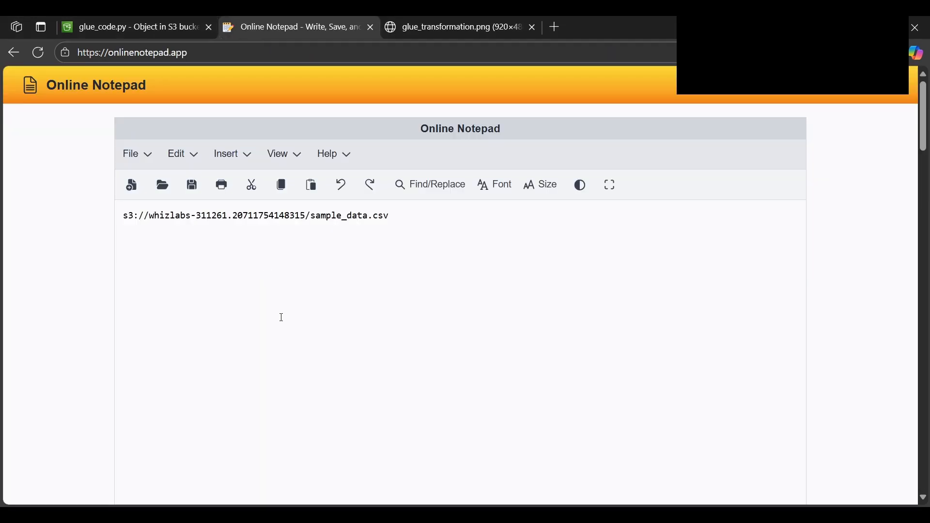
key(ctrl+shift+Tab)
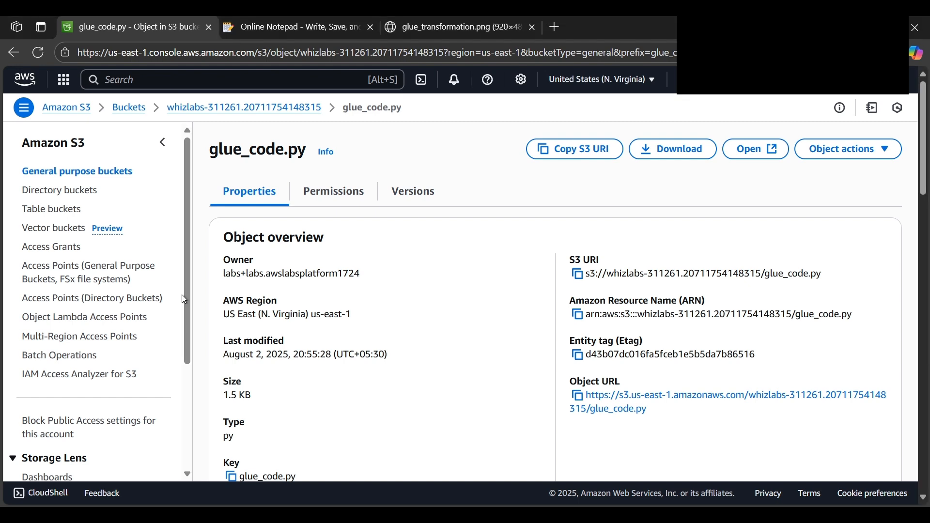
click(687, 151)
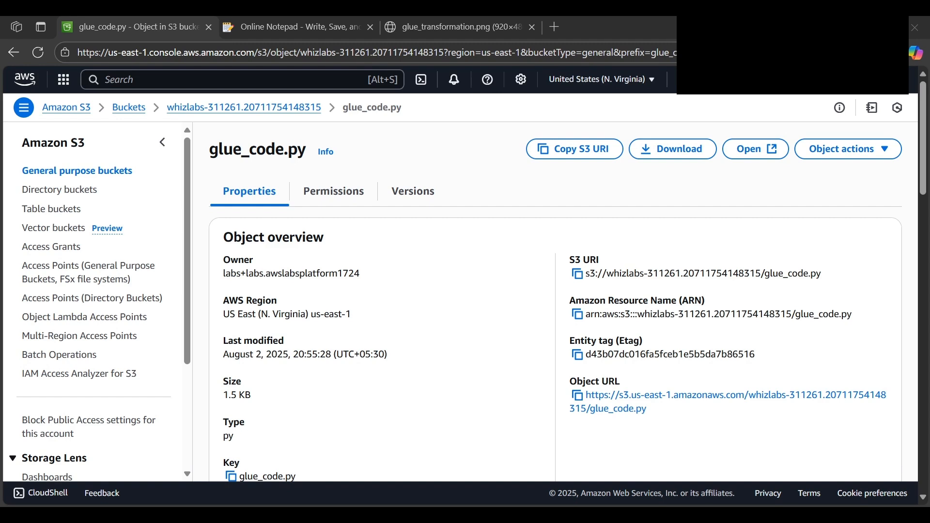
Paste the glue_code.py script into Online Notepad below the S3 URI
click(300, 28)
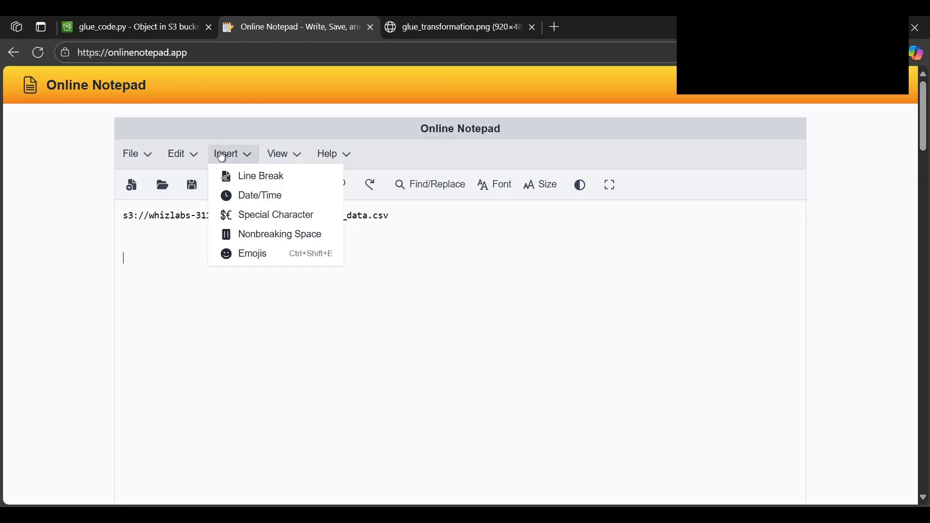
key(ctrl+v)
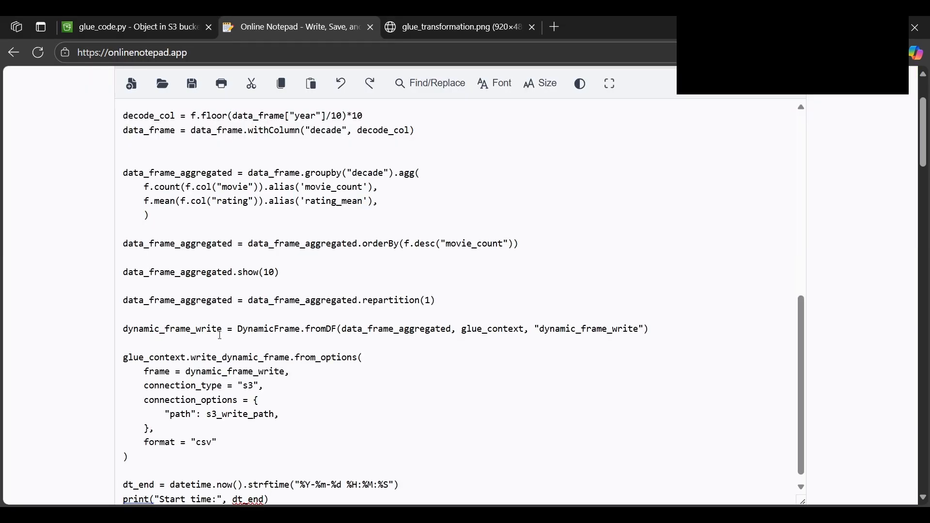
Review the pasted Glue script from its imports, database, table and write path to the CSV output section
scroll(221, 335, up, 10)
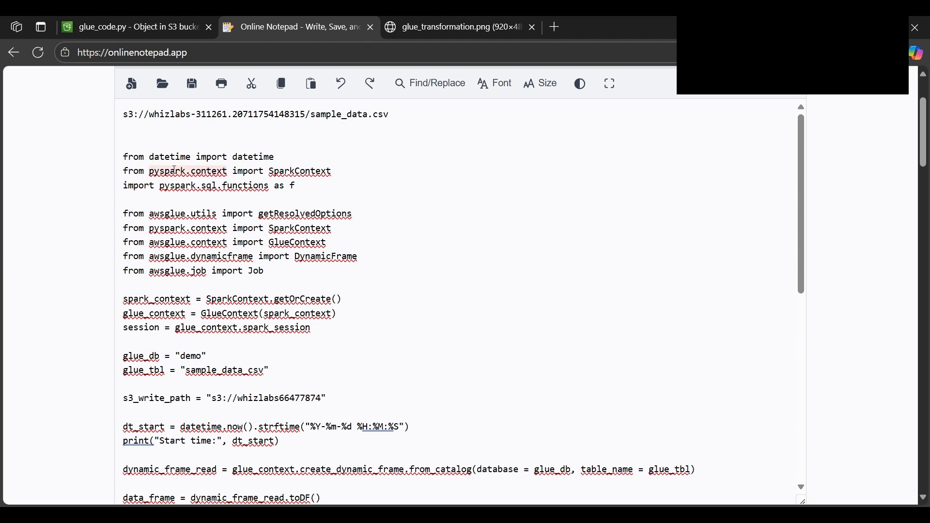
scroll(246, 264, down, 2)
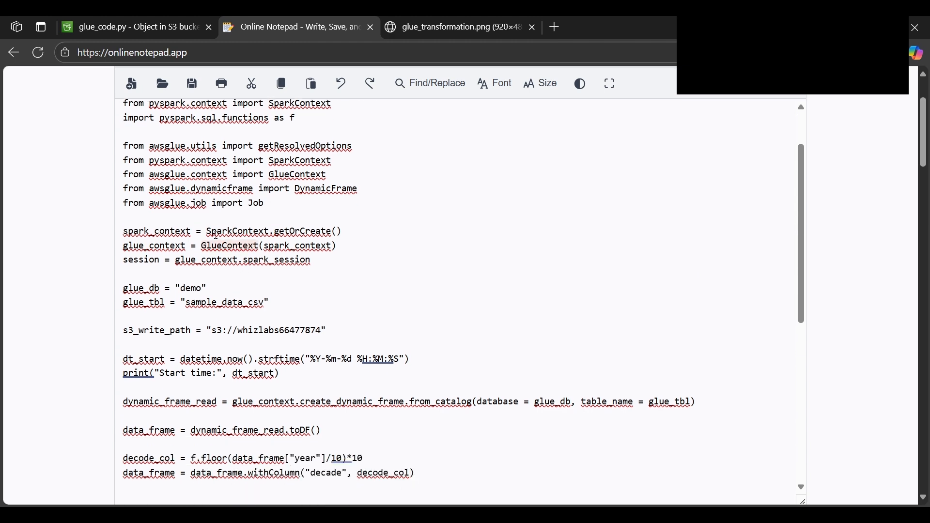
scroll(275, 233, down, 3)
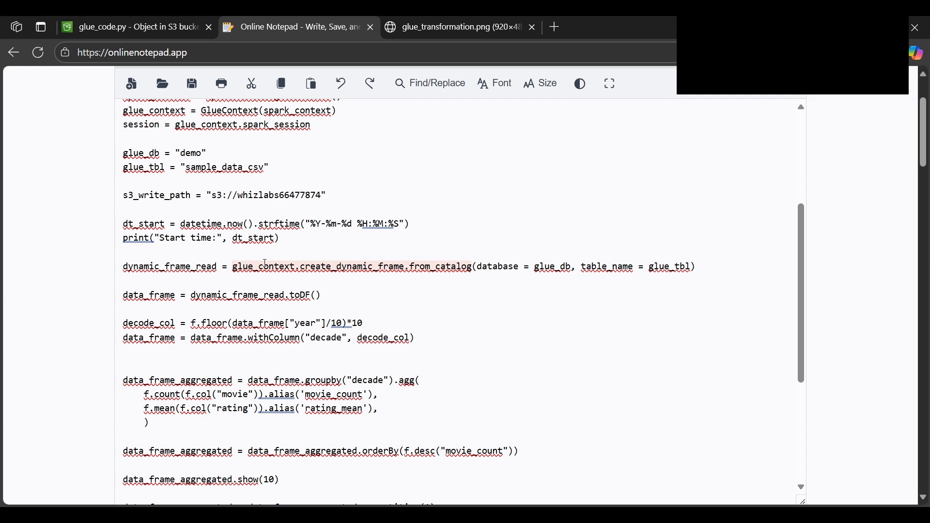
scroll(265, 263, down, 1)
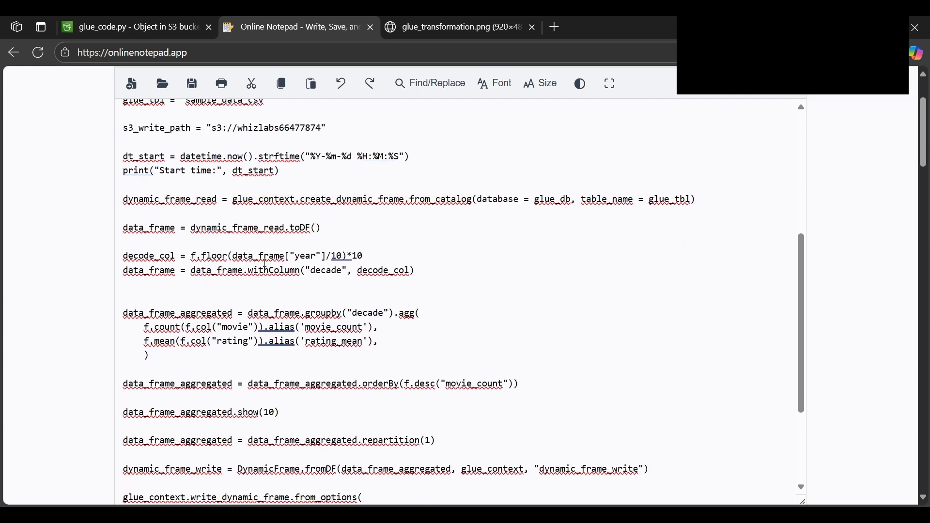
scroll(266, 266, down, 3)
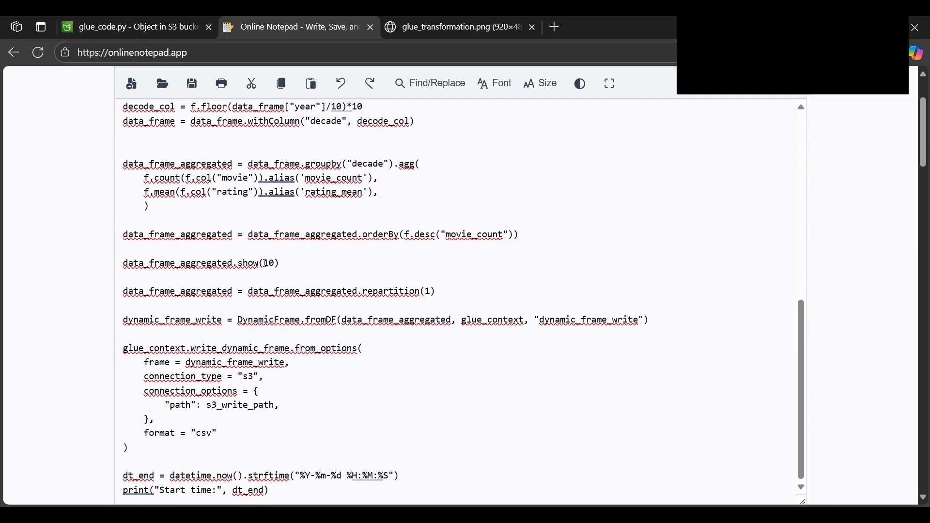
scroll(256, 143, up, 5)
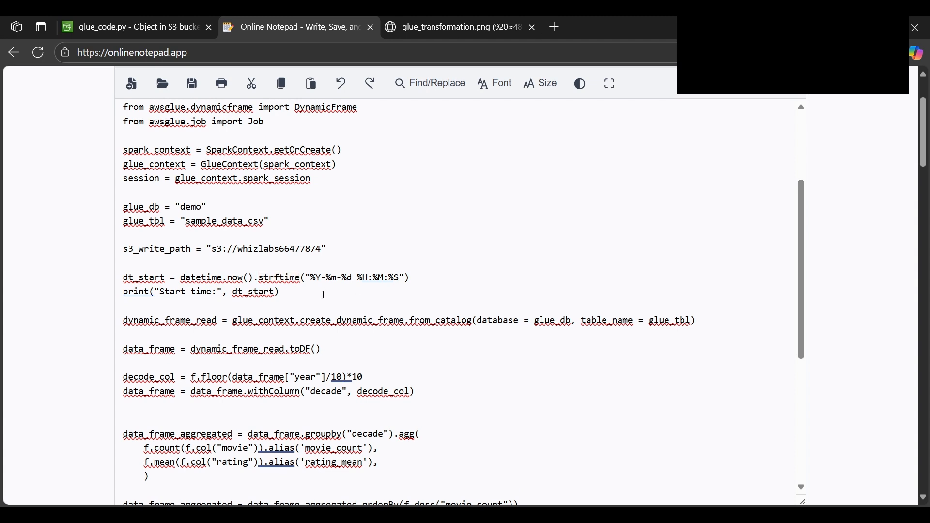
scroll(324, 295, up, 3)
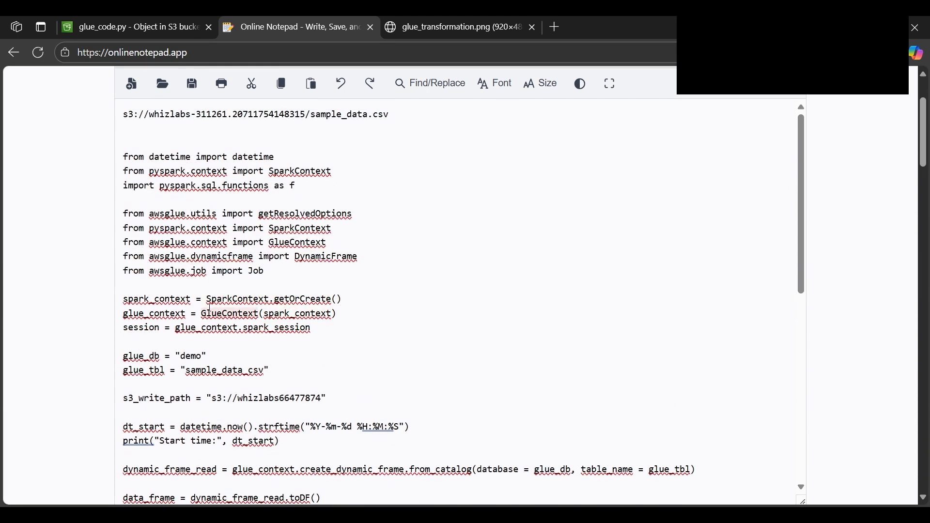
Return to the AWS console page with glue_code.py and search the services for AWS Glue
click(119, 25)
key(Tab)
key(Tab)
click(405, 347)
key(alt+Tab)
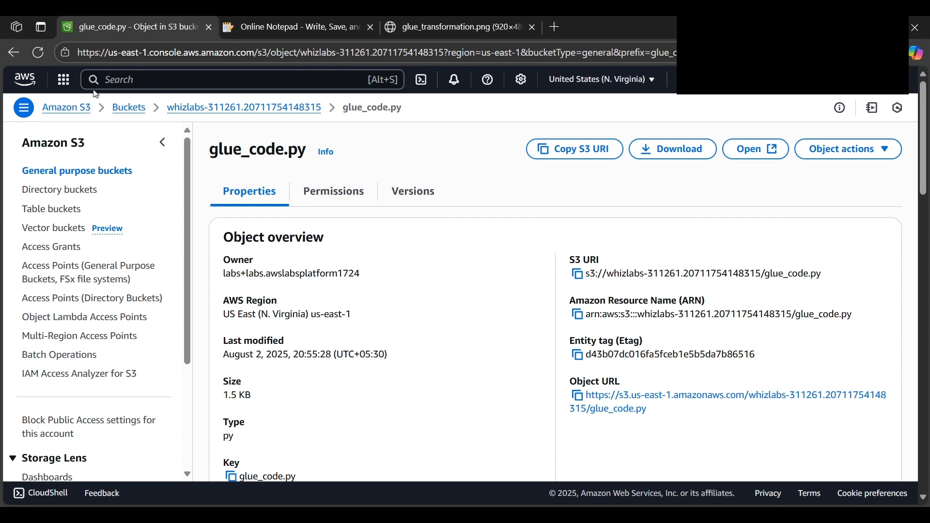
click(123, 80)
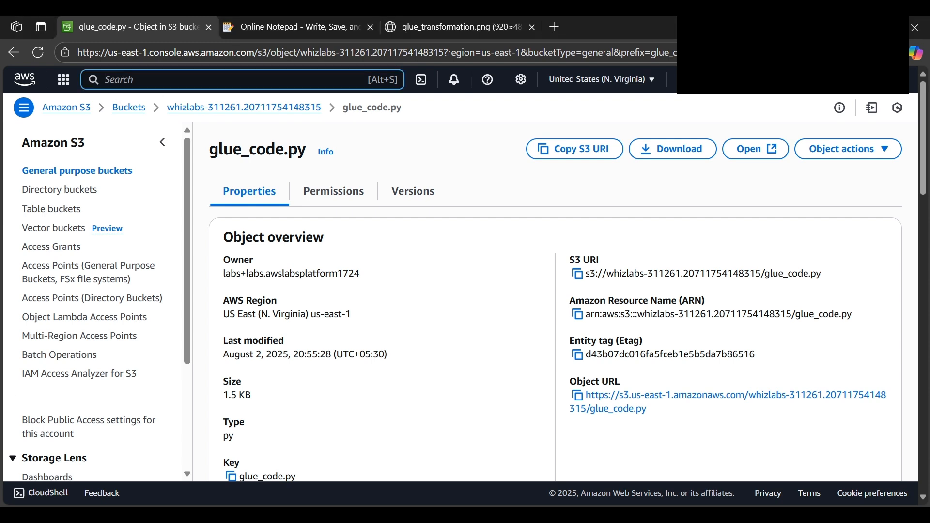
text(AWS Glue)
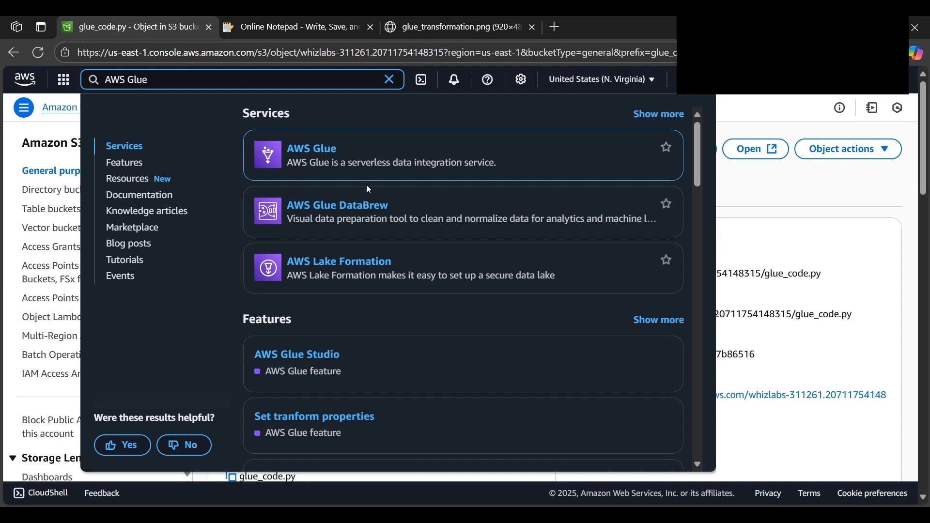
Look through the Analytics category of AWS services for AWS Glue, then close the service list
click(64, 85)
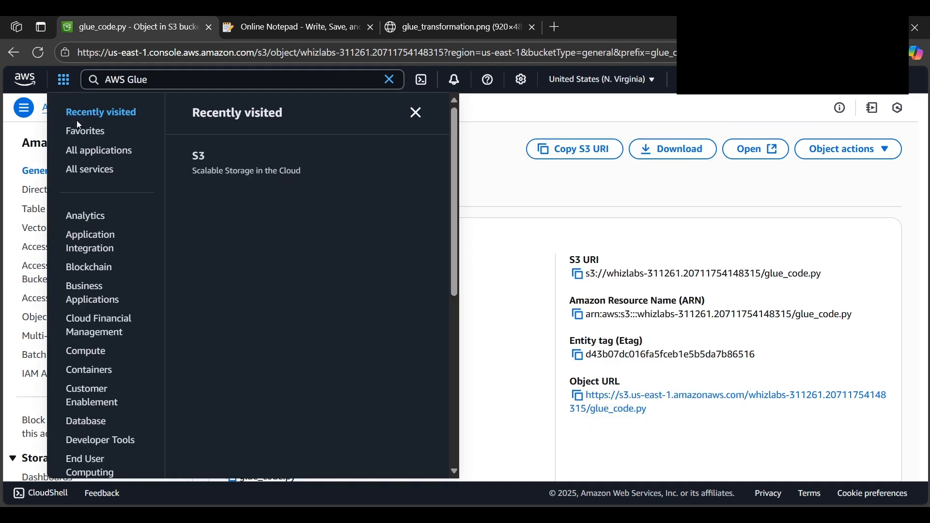
click(96, 219)
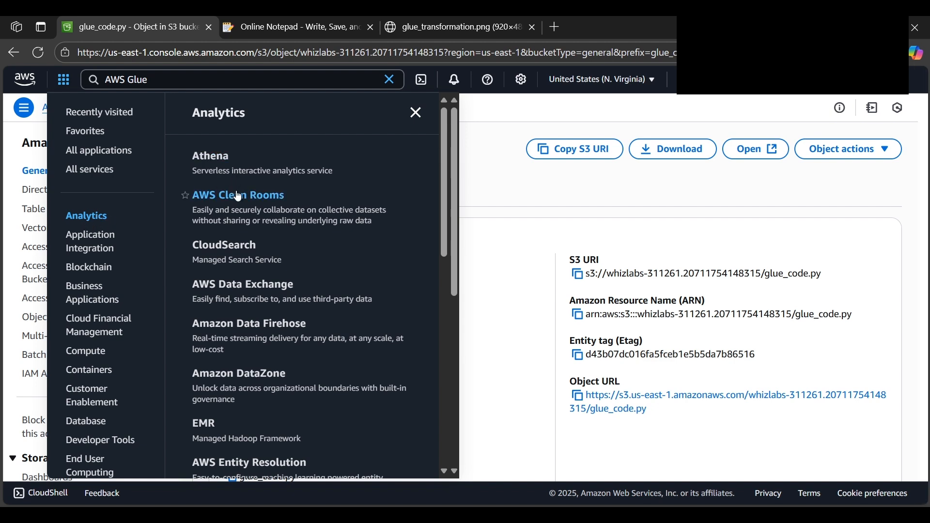
scroll(240, 244, down, 3)
scroll(240, 244, down, 3)
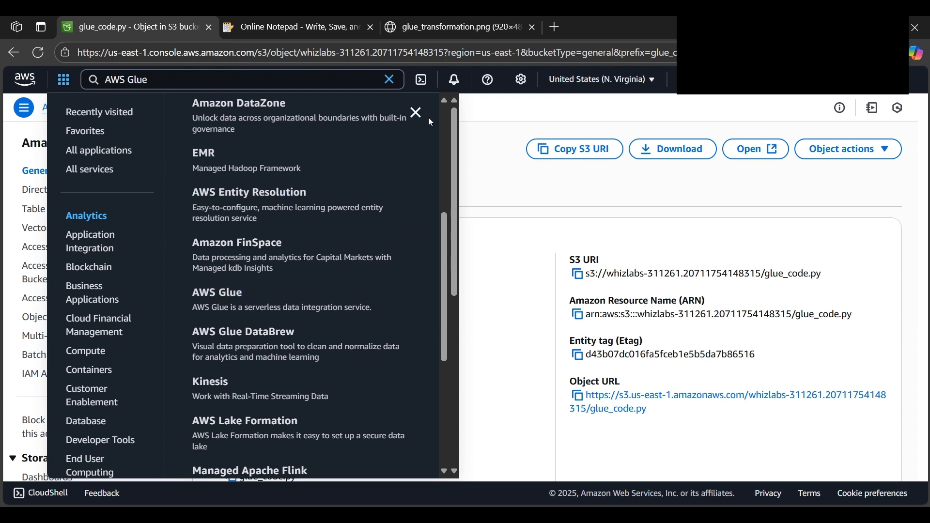
click(417, 113)
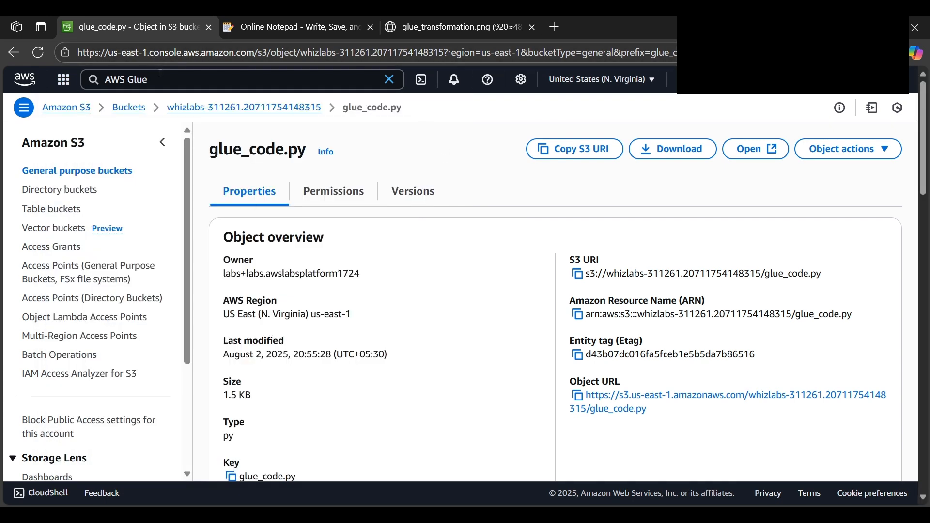
Open the AWS Glue service and go to the Data Catalog's Crawlers page
click(215, 80)
click(329, 158)
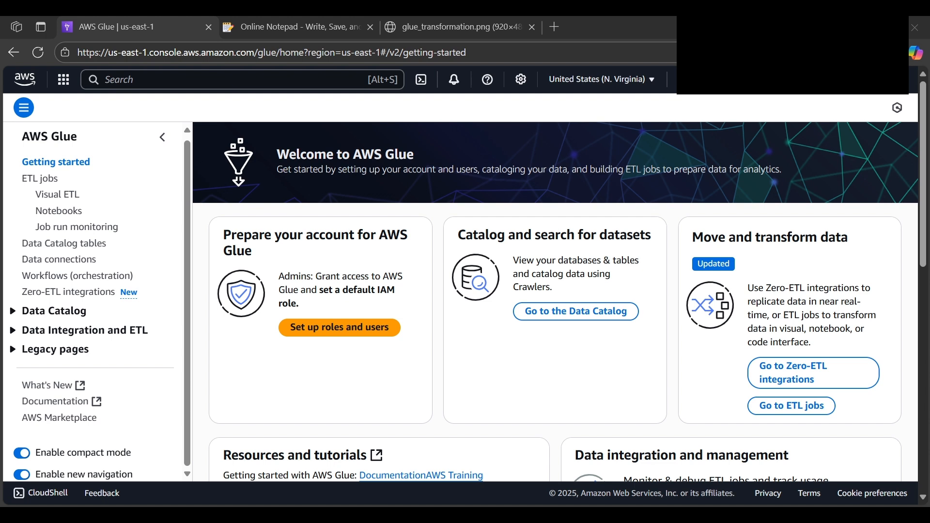
click(12, 311)
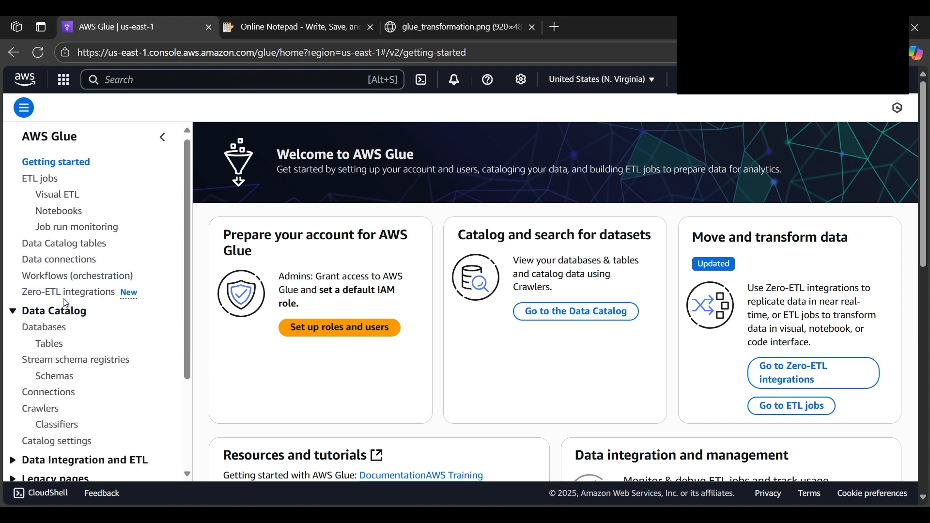
scroll(66, 298, down, 3)
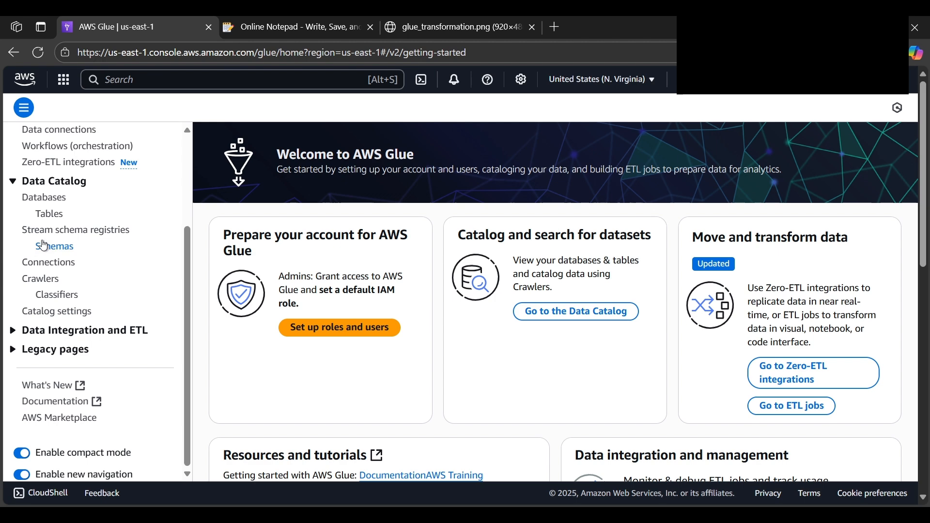
click(34, 282)
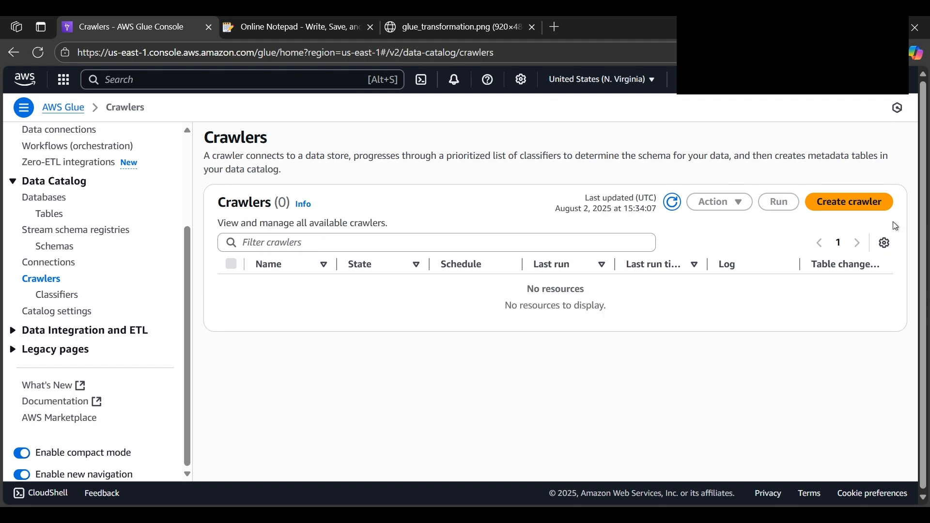
Start creating a crawler, name it WhizCrawler and continue to the data sources and classifiers
click(864, 207)
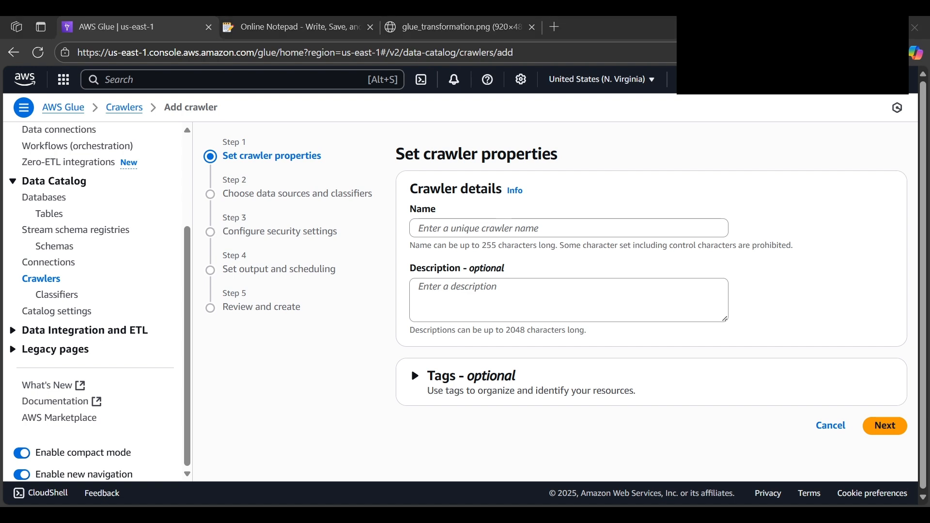
click(502, 231)
text(WhizCrawler)
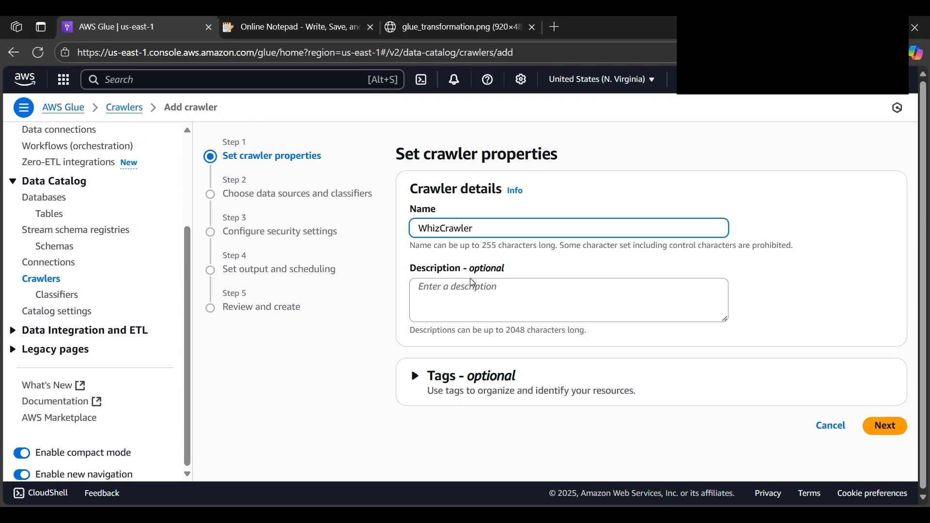
click(897, 425)
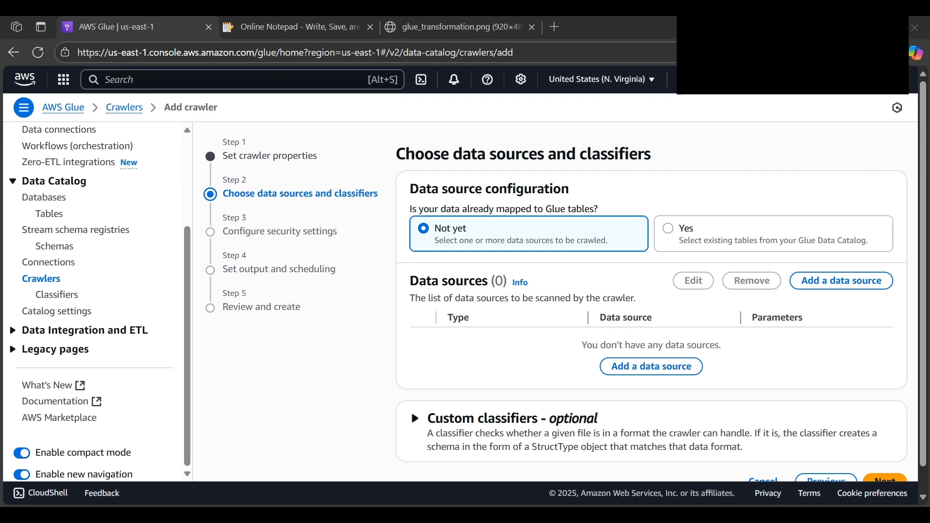
Begin adding an S3 data source located in this account and choose sample_data.csv from the whizlabs bucket as its path
click(650, 368)
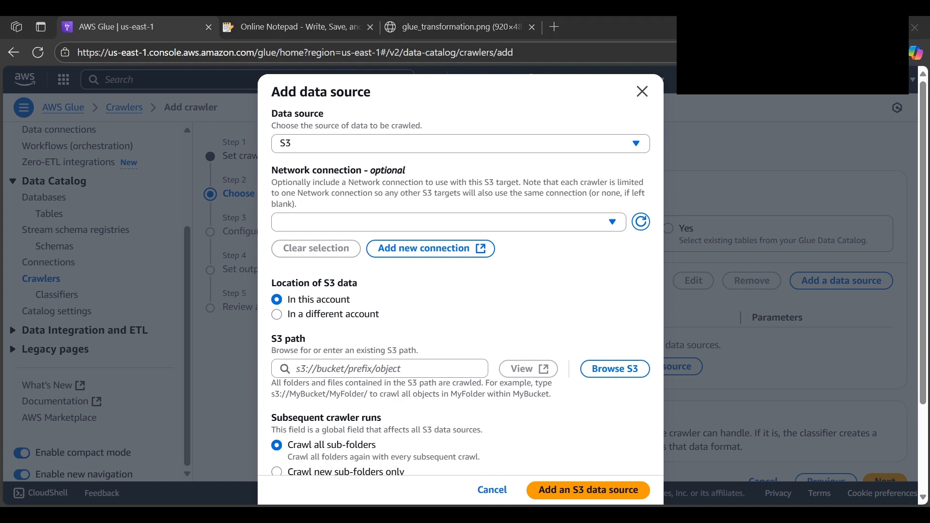
click(312, 220)
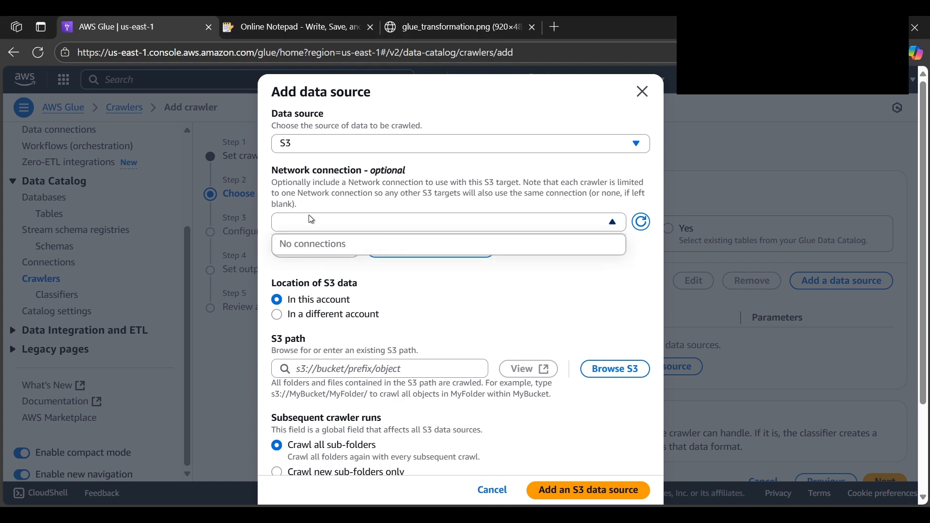
click(601, 324)
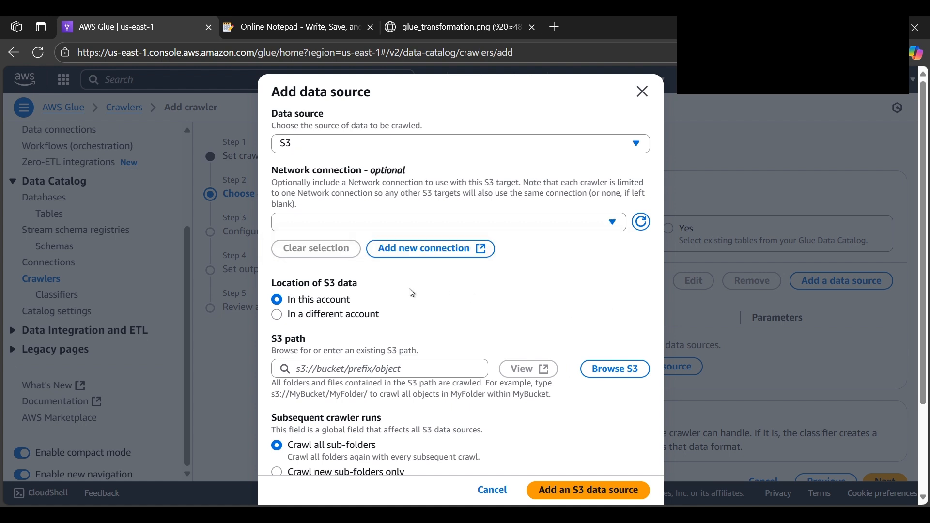
scroll(410, 290, down, 1)
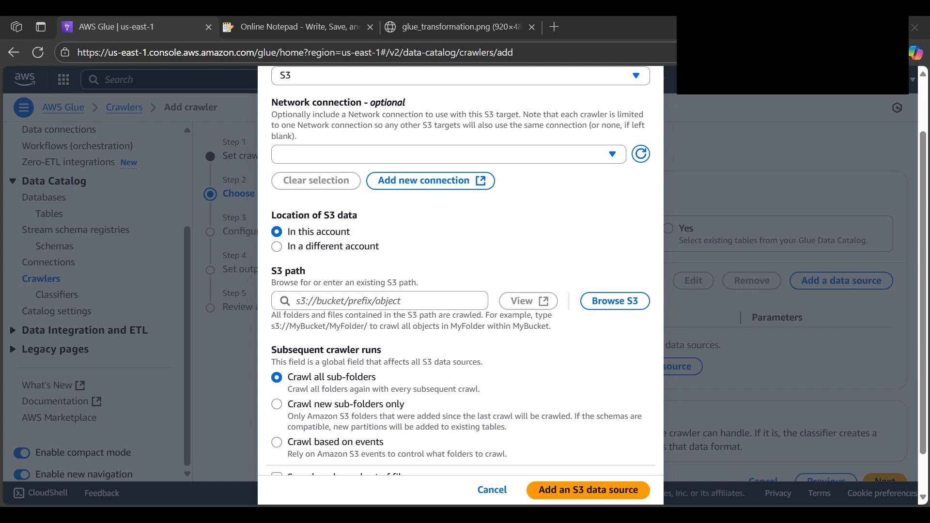
click(613, 302)
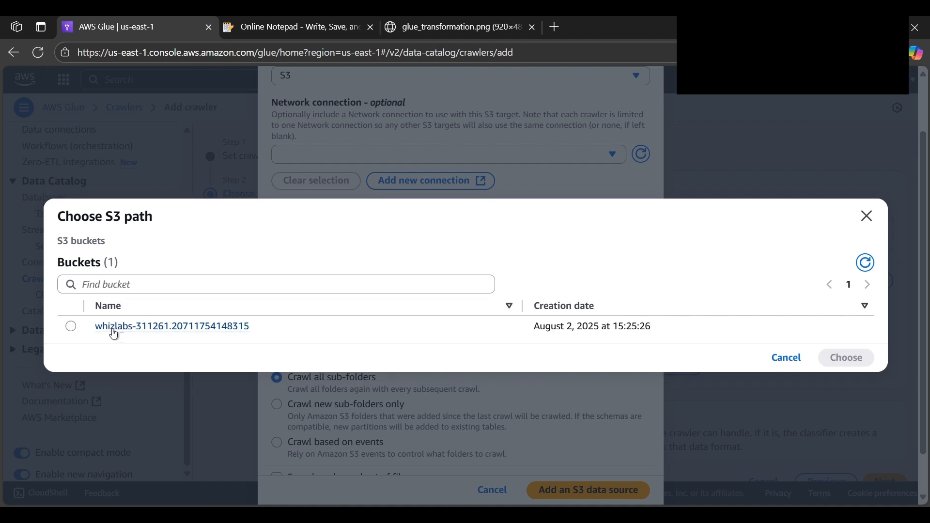
click(102, 334)
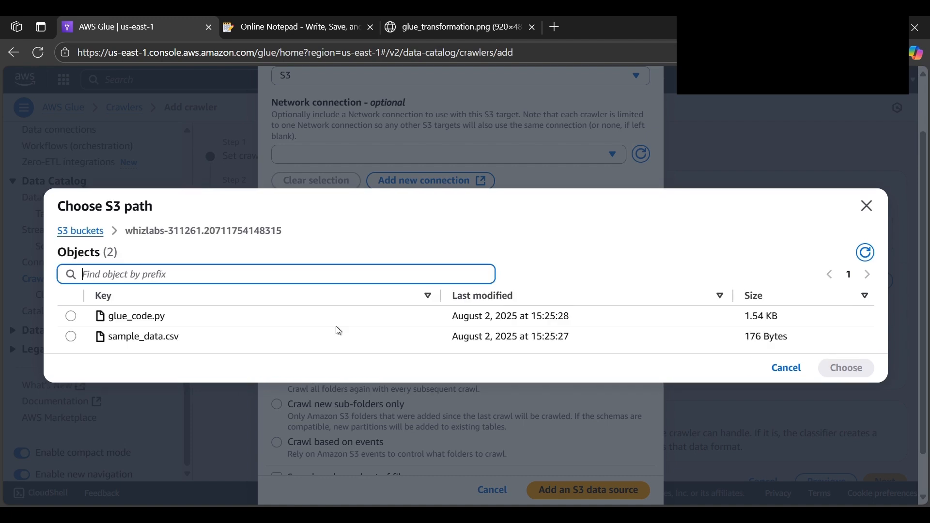
click(71, 337)
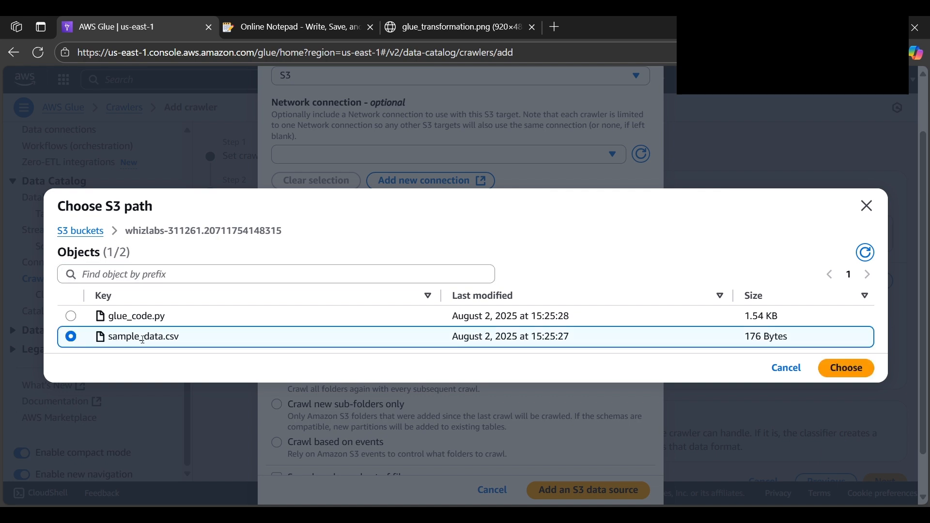
click(846, 368)
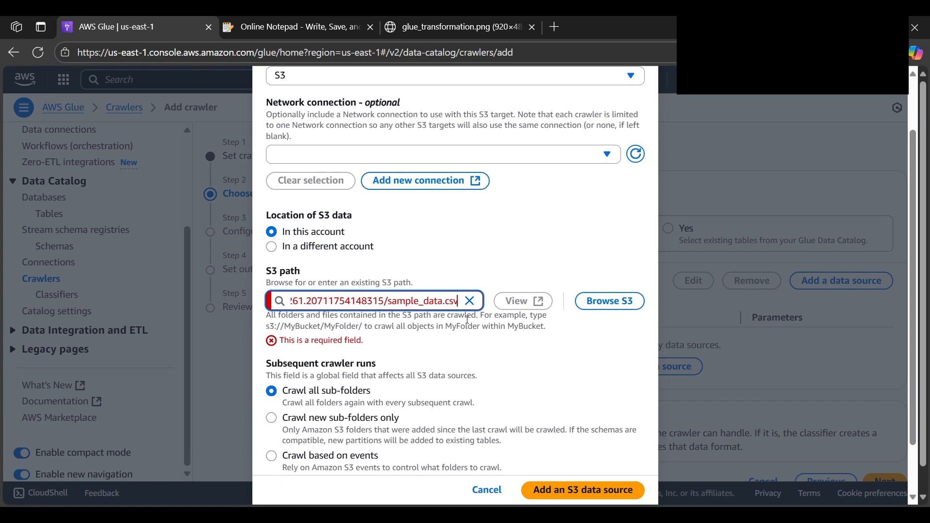
Add the S3 data source with all sub-folders crawled on subsequent runs and continue to the security settings
key(alt+Tab)
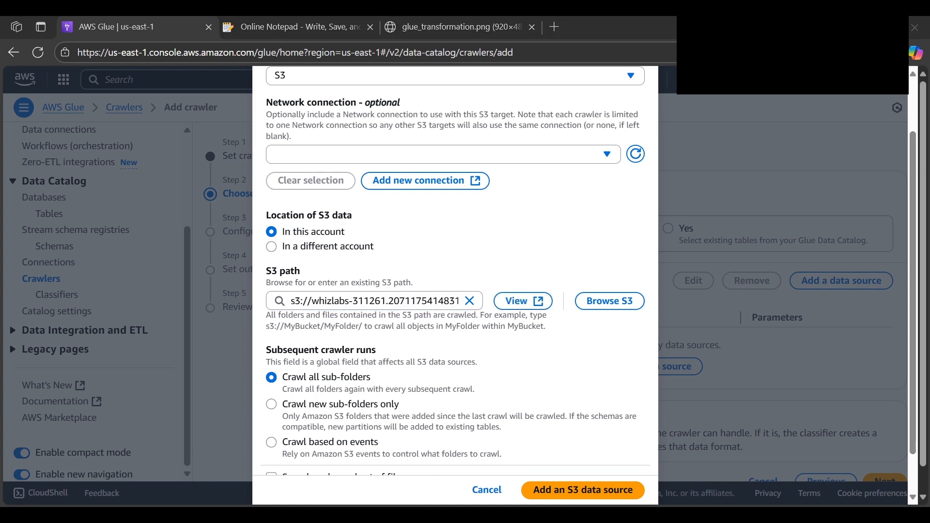
key(alt+Tab)
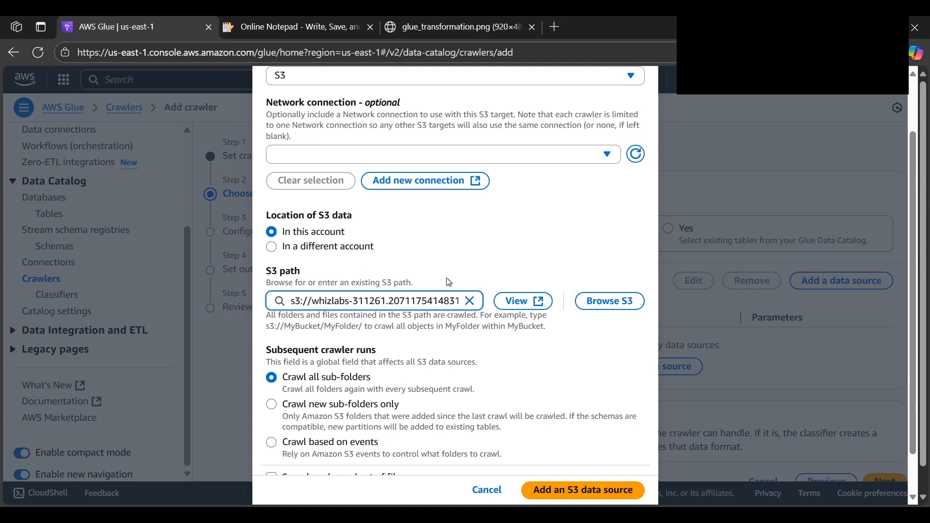
scroll(470, 313, down, 1)
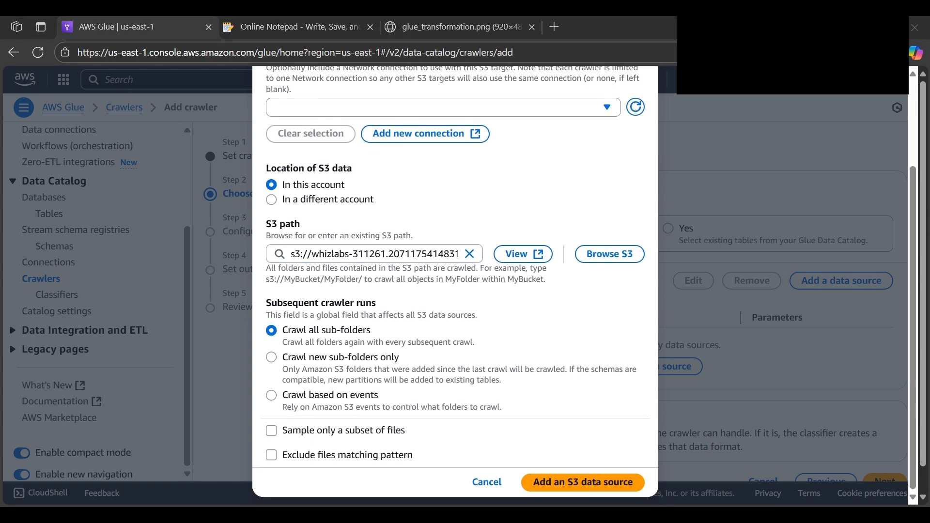
scroll(442, 307, down, 1)
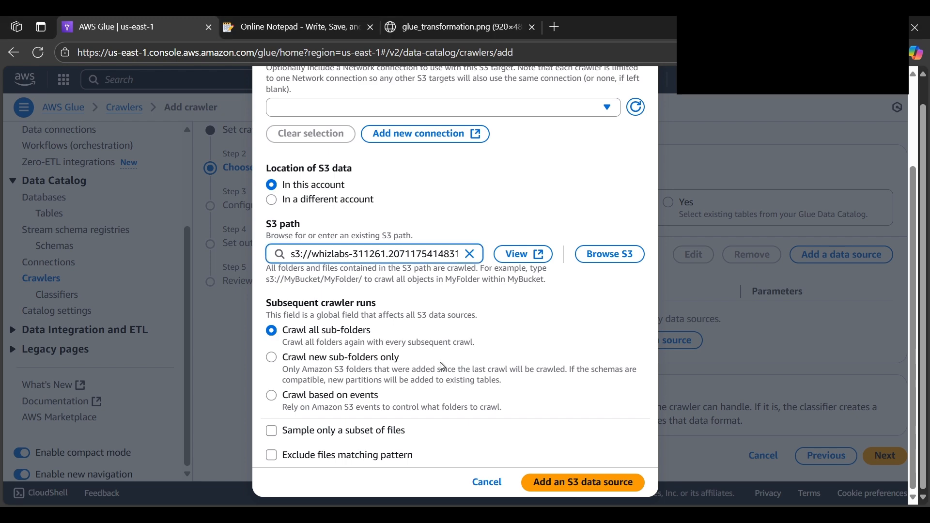
click(561, 483)
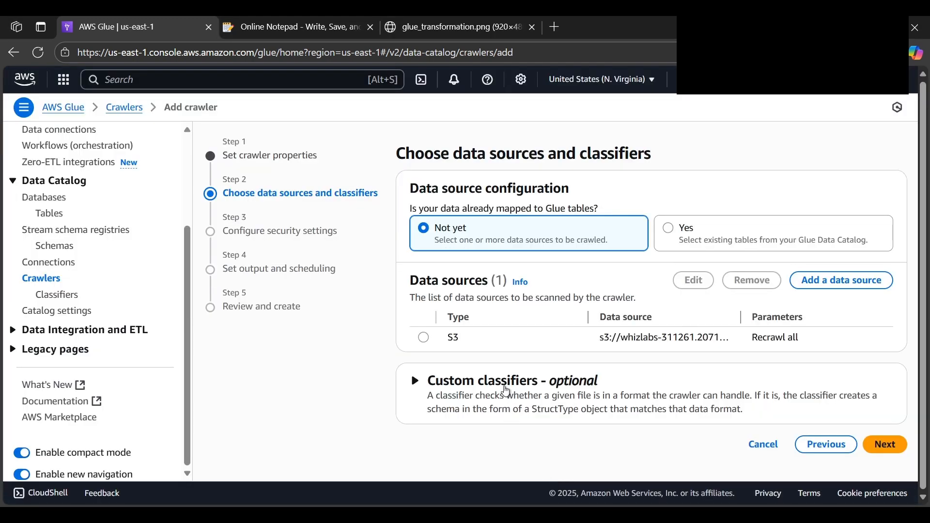
click(904, 452)
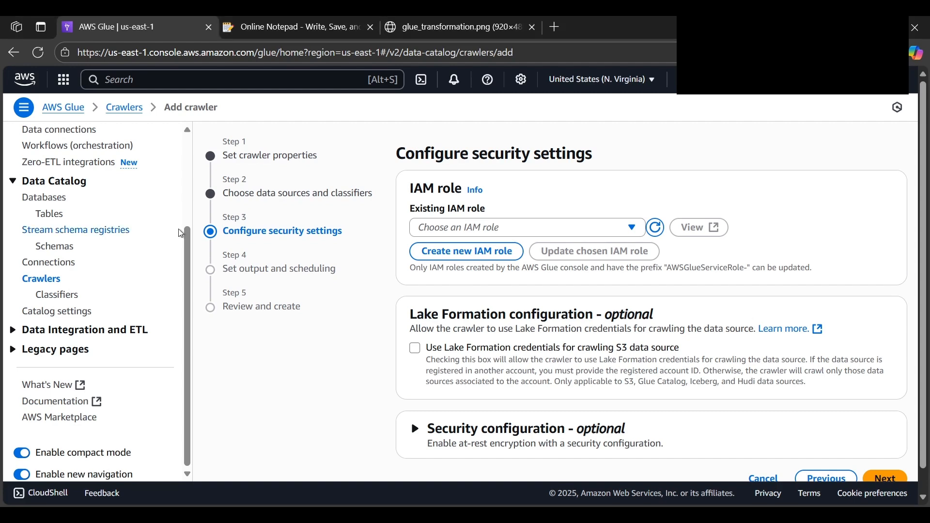
Assign the existing IAM role Glue_Role_311261.20711754148315 to the crawler and continue to output and scheduling
click(451, 230)
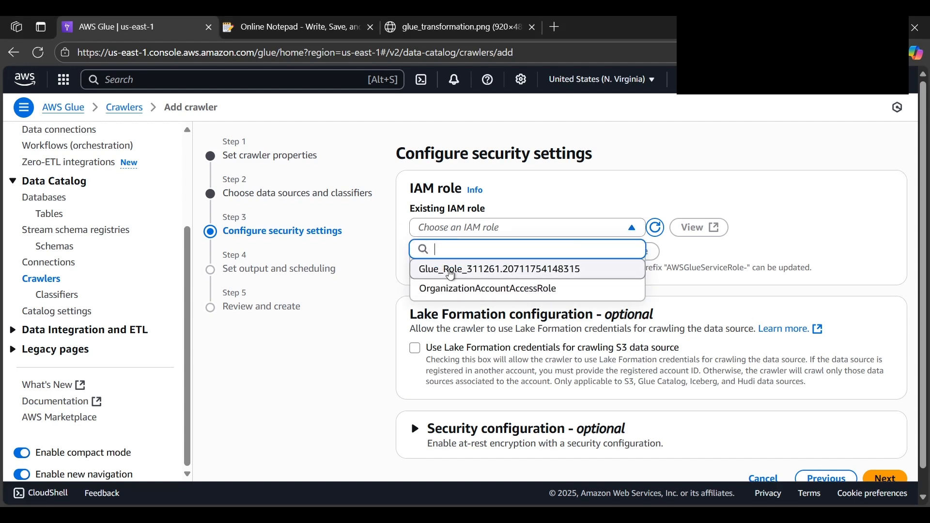
click(449, 270)
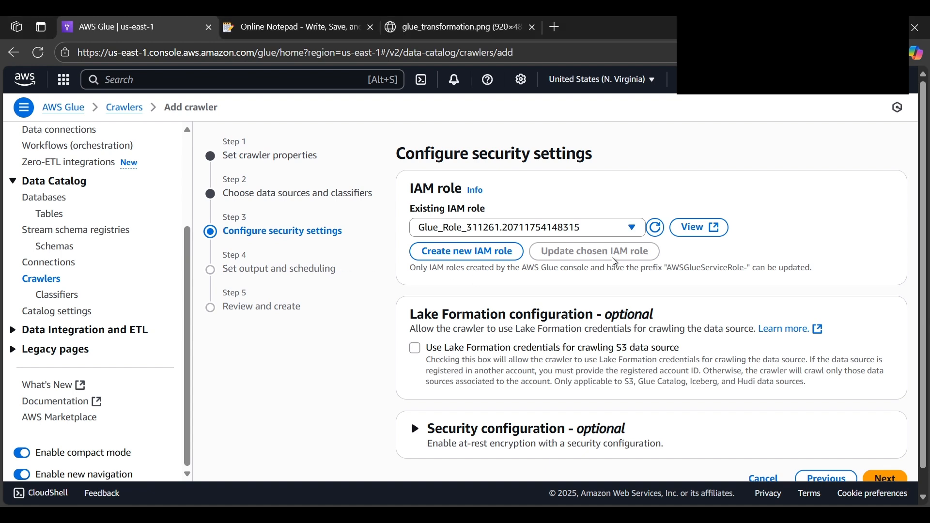
scroll(817, 388, down, 1)
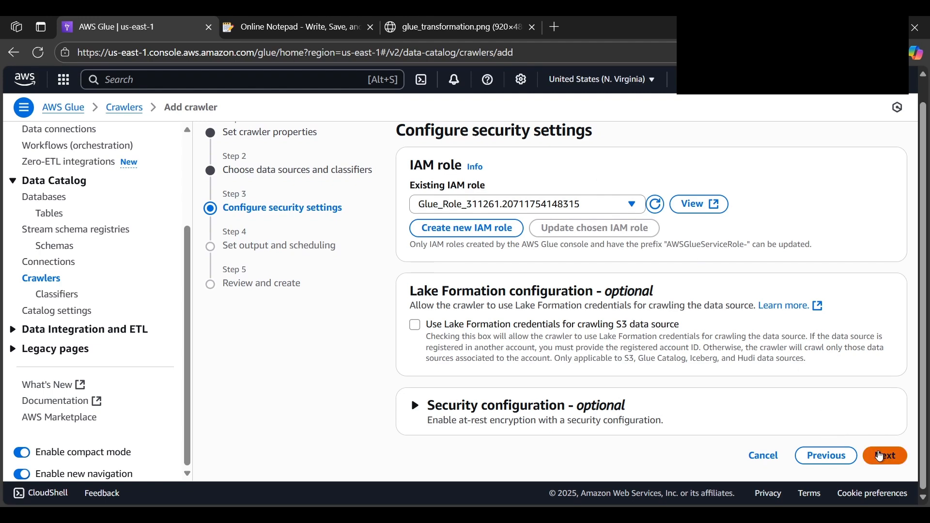
click(887, 456)
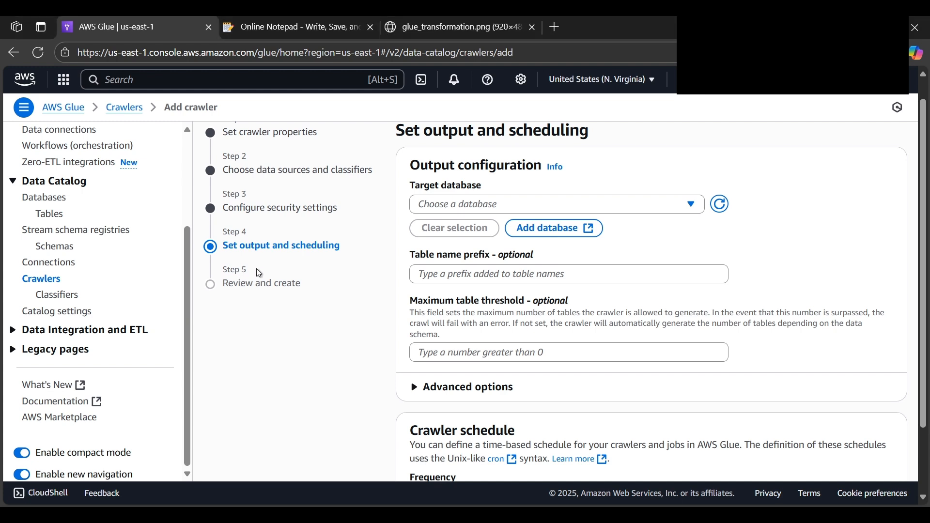
Create a Glue Data Catalog database named demo from the crawler's output configuration
click(466, 207)
click(824, 253)
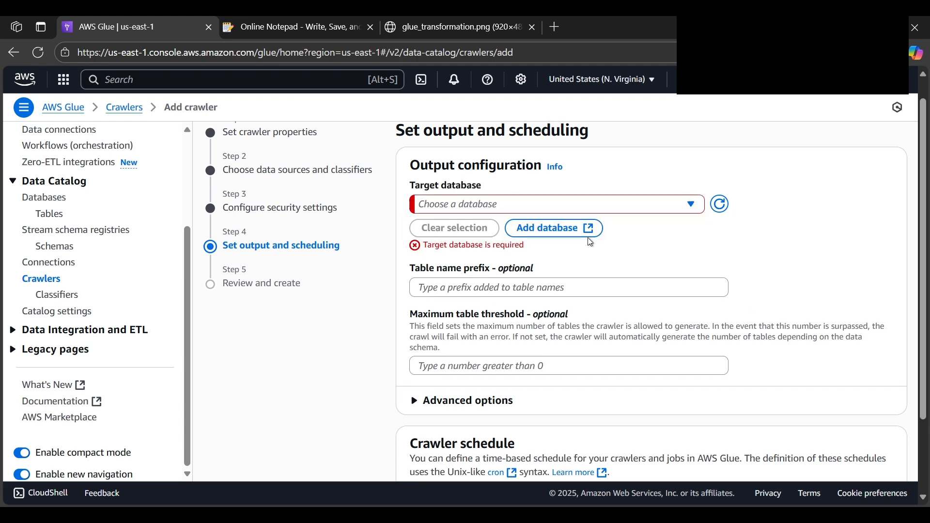
click(558, 234)
key(alt+Tab)
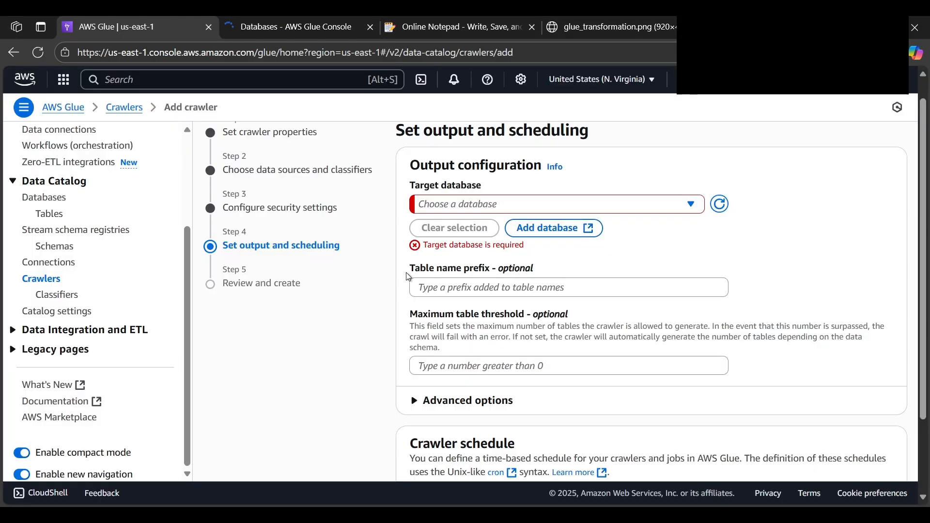
key(ctrl+Tab)
click(291, 225)
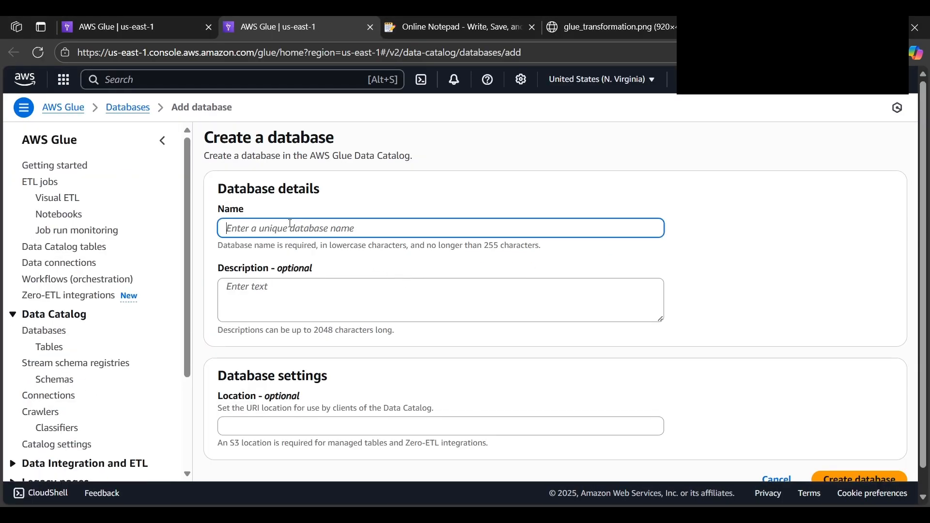
text(demo)
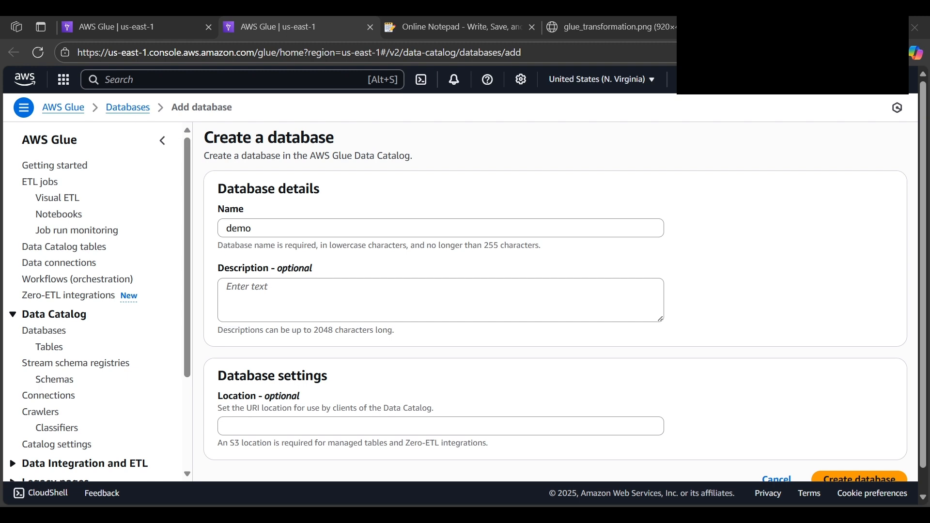
scroll(800, 393, down, 1)
click(873, 461)
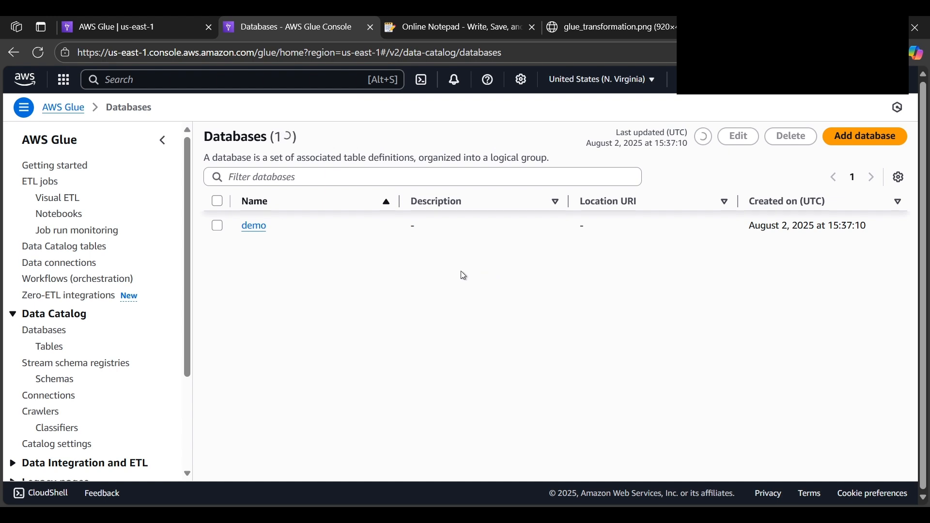
click(218, 227)
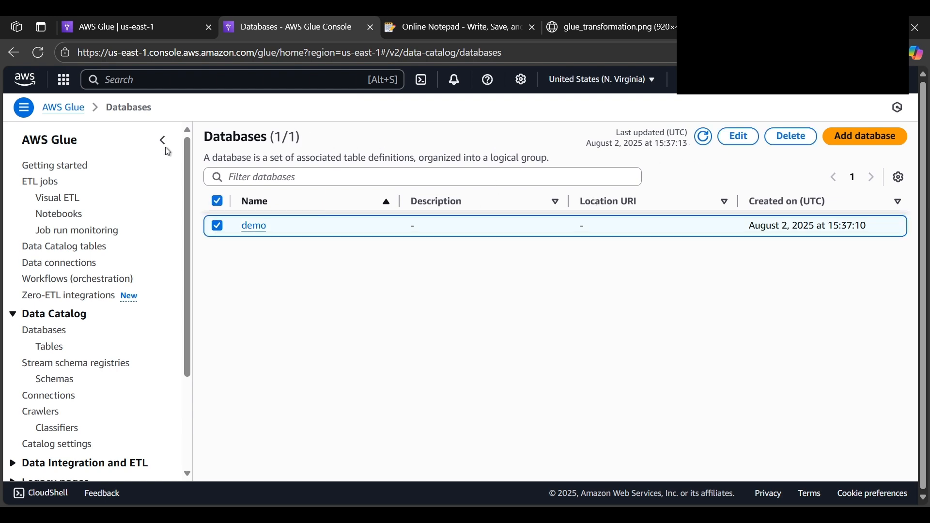
Set demo as the crawler's target database, close the separate Databases page and continue to the review with the on-demand schedule
click(174, 32)
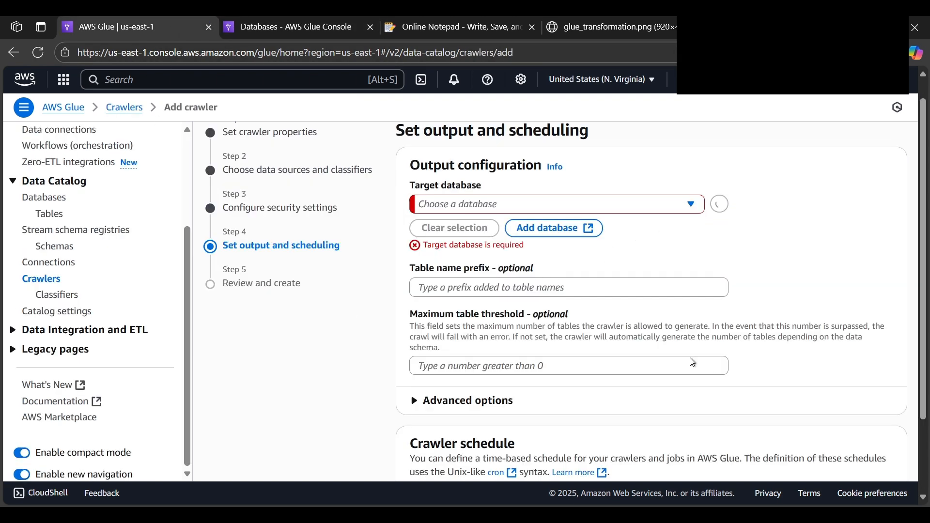
click(673, 204)
click(551, 252)
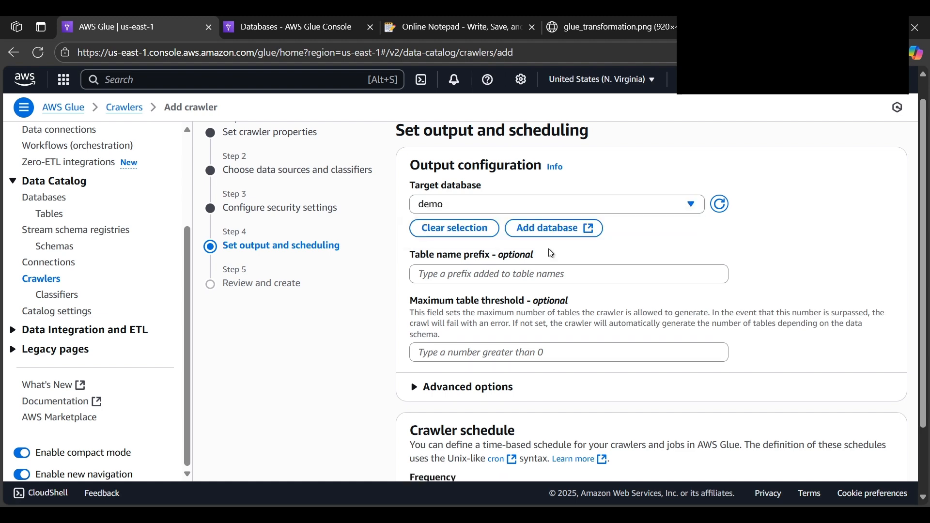
key(ctrl+Tab)
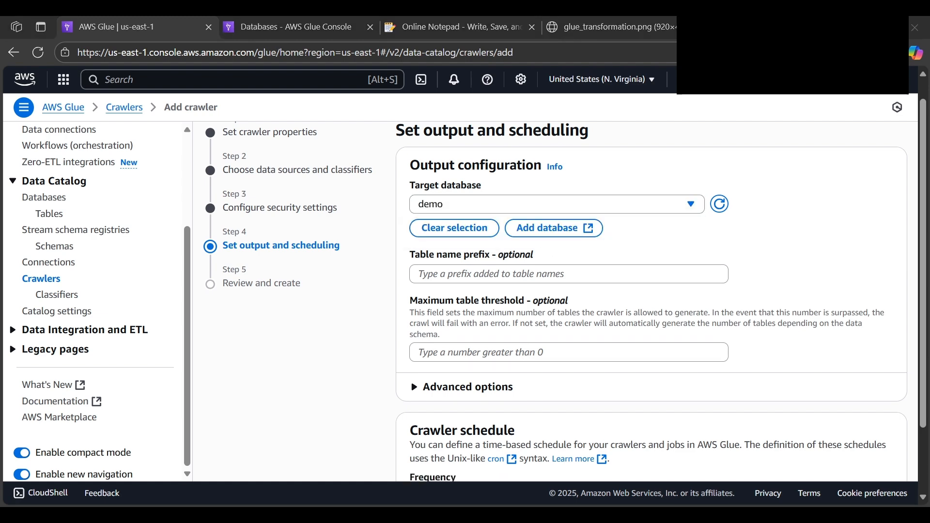
key(ctrl+shift+Tab)
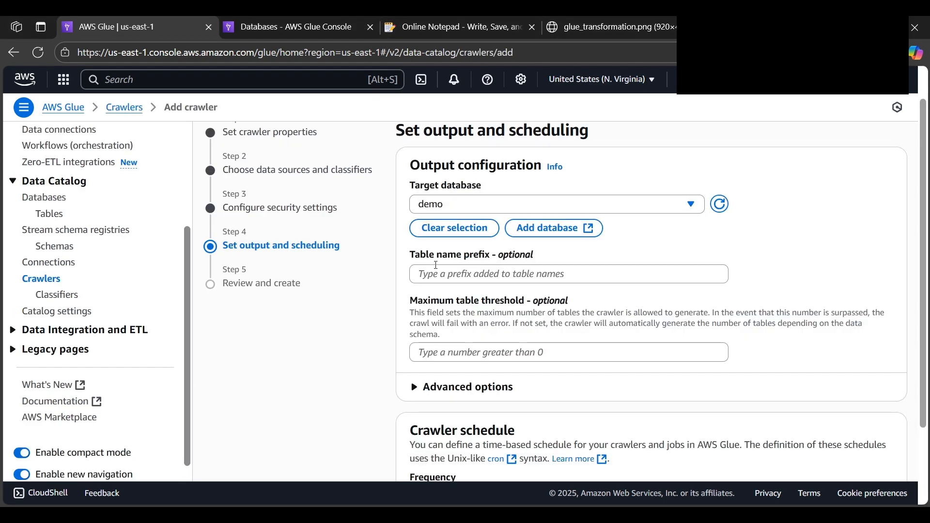
key(ctrl+Tab)
click(370, 28)
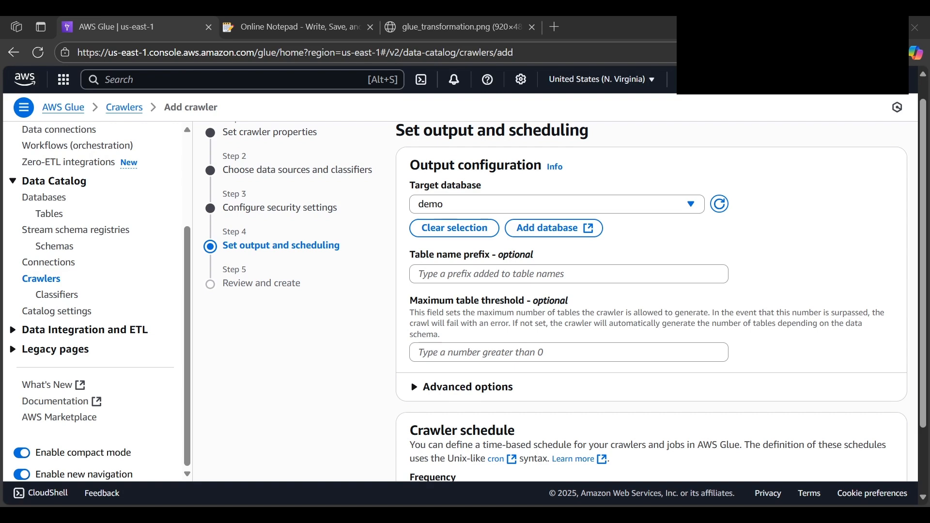
scroll(466, 289, down, 3)
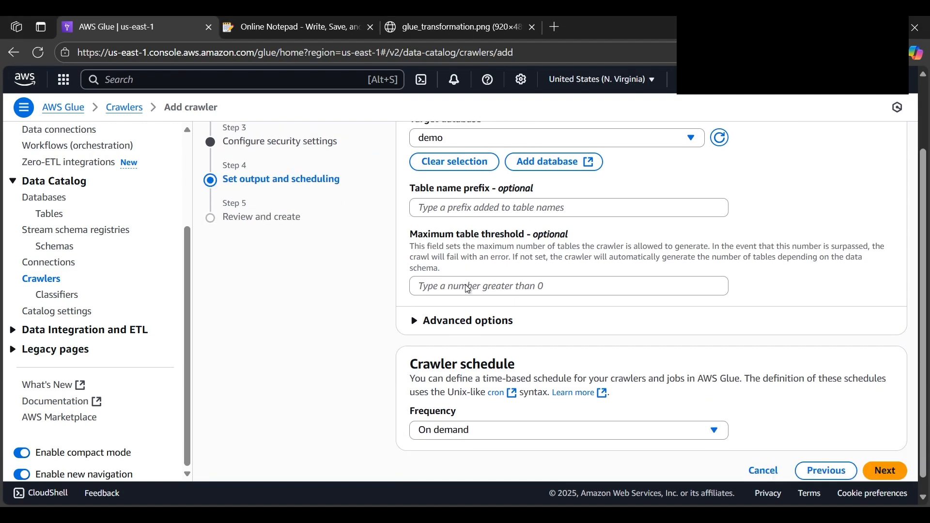
scroll(451, 381, down, 1)
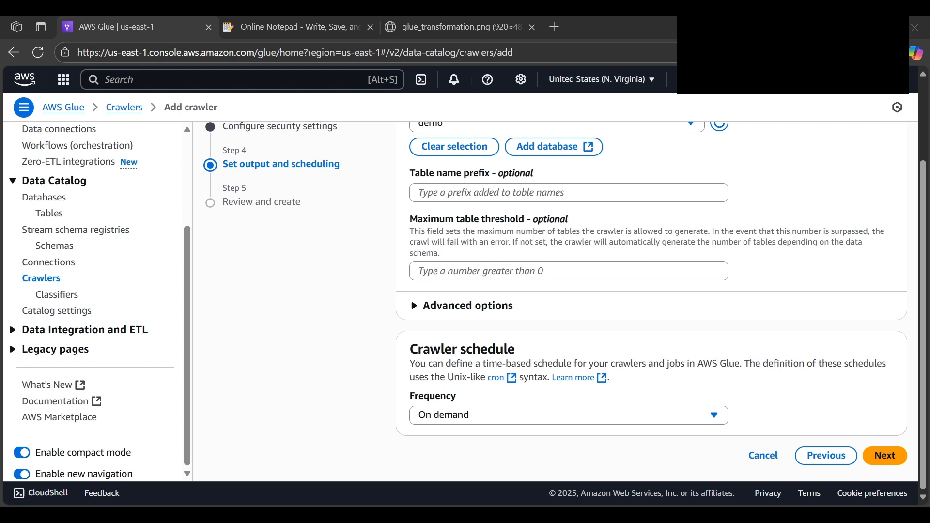
click(886, 456)
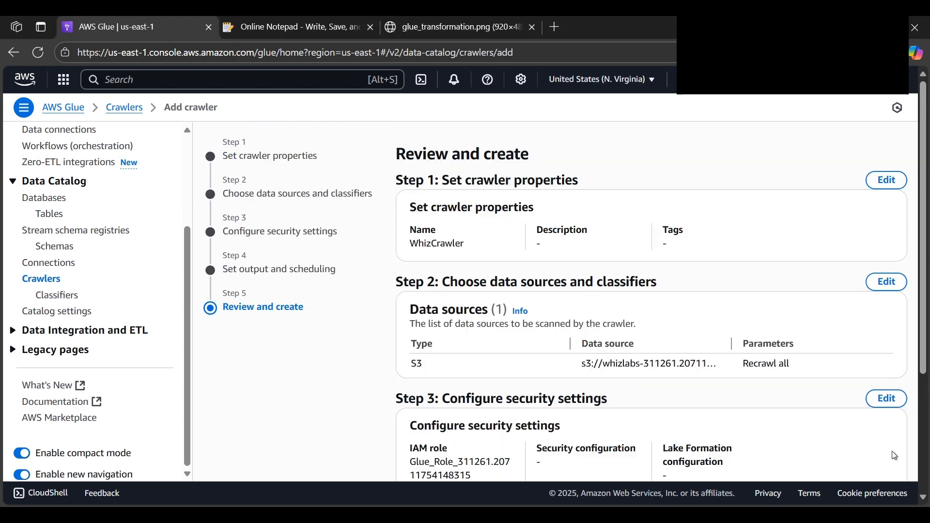
Review the crawler's properties, data source, security and output settings, and create WhizCrawler
scroll(543, 298, down, 2)
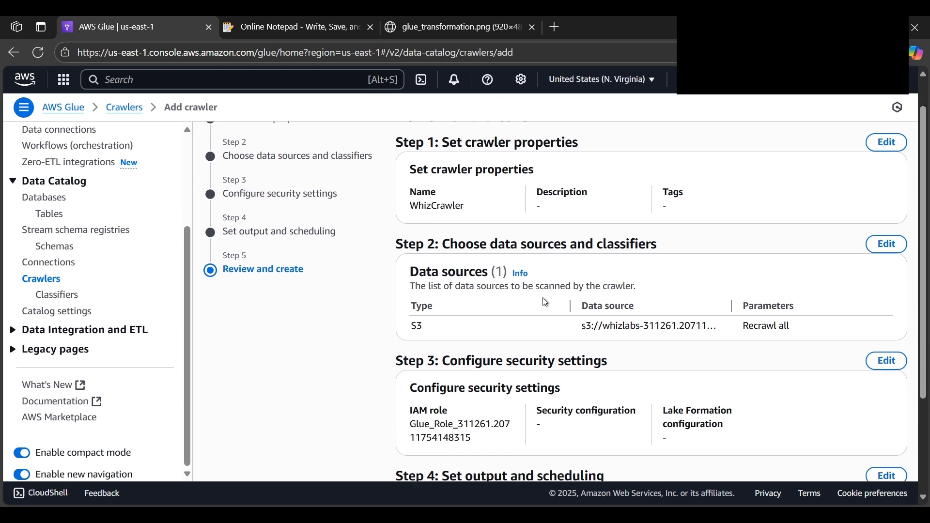
scroll(543, 298, down, 2)
scroll(543, 297, up, 3)
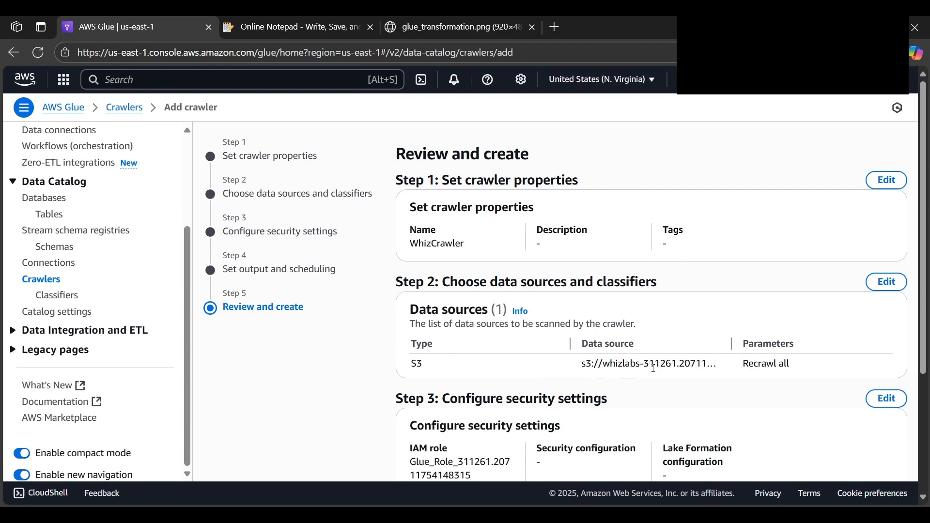
scroll(697, 341, down, 3)
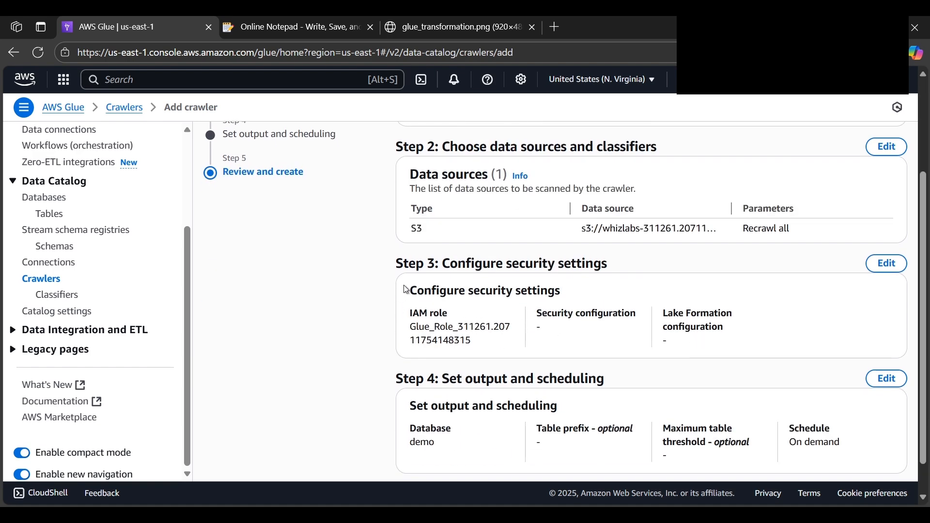
scroll(590, 308, down, 1)
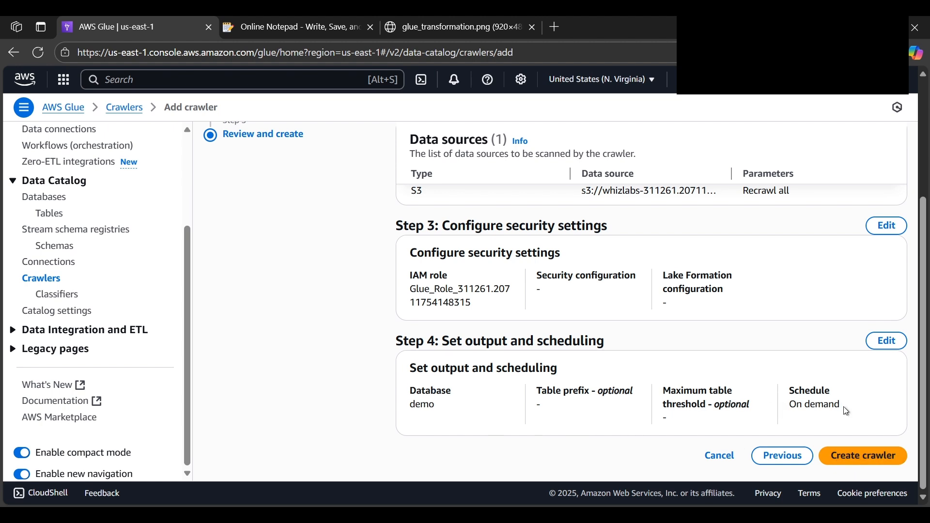
click(856, 460)
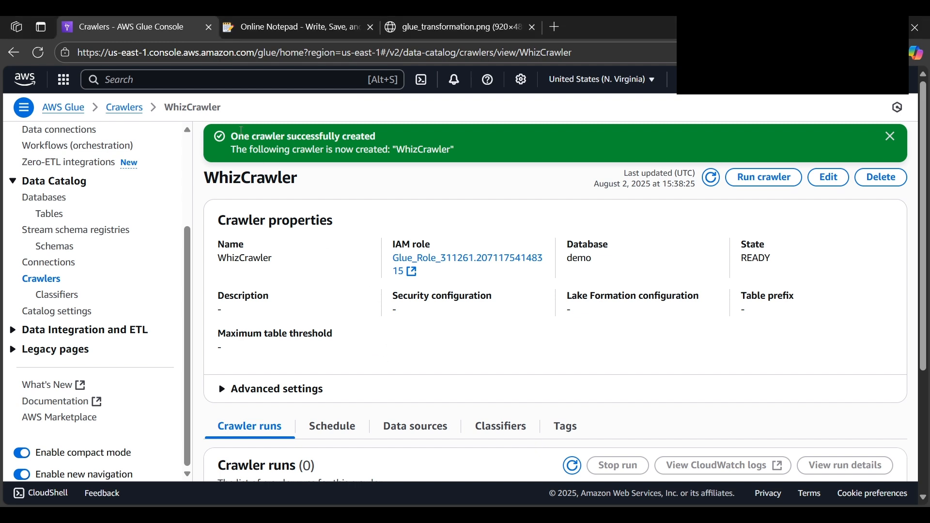
Run WhizCrawler from the refreshed list of crawlers and refresh its run status
click(118, 107)
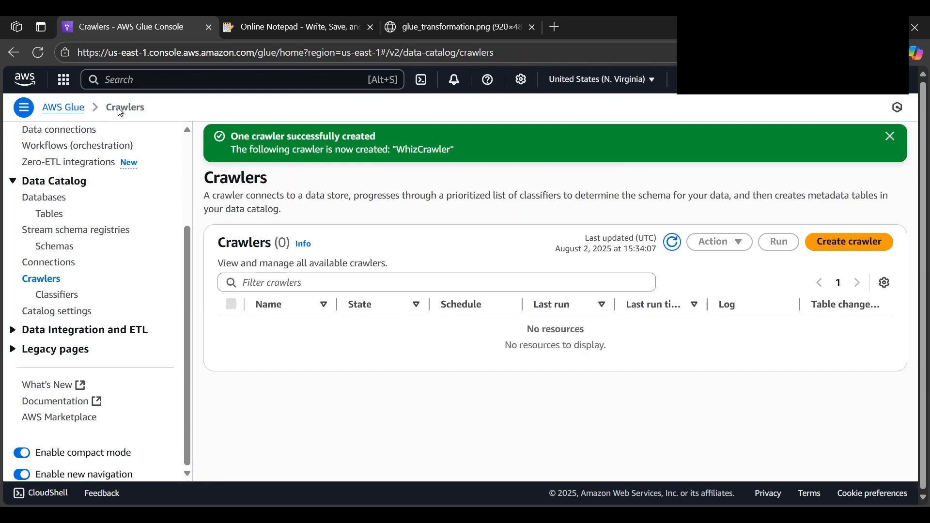
click(672, 243)
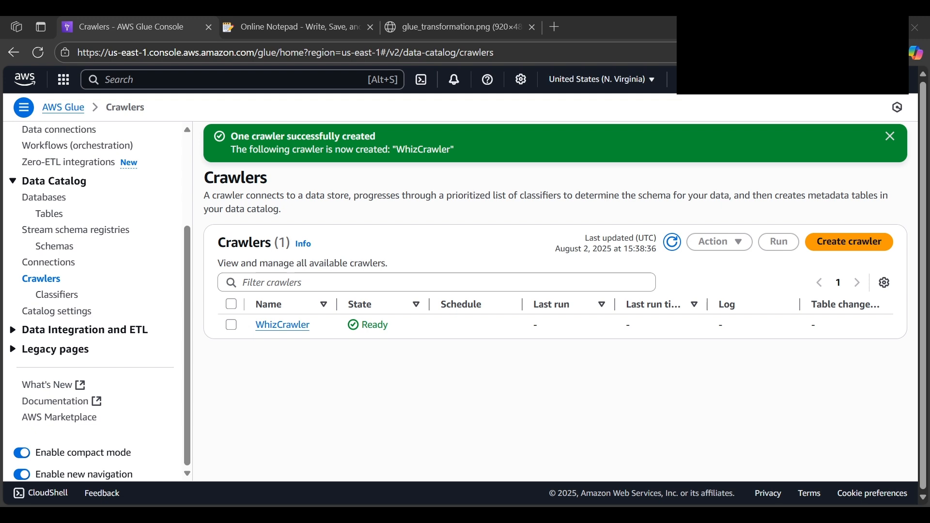
click(229, 326)
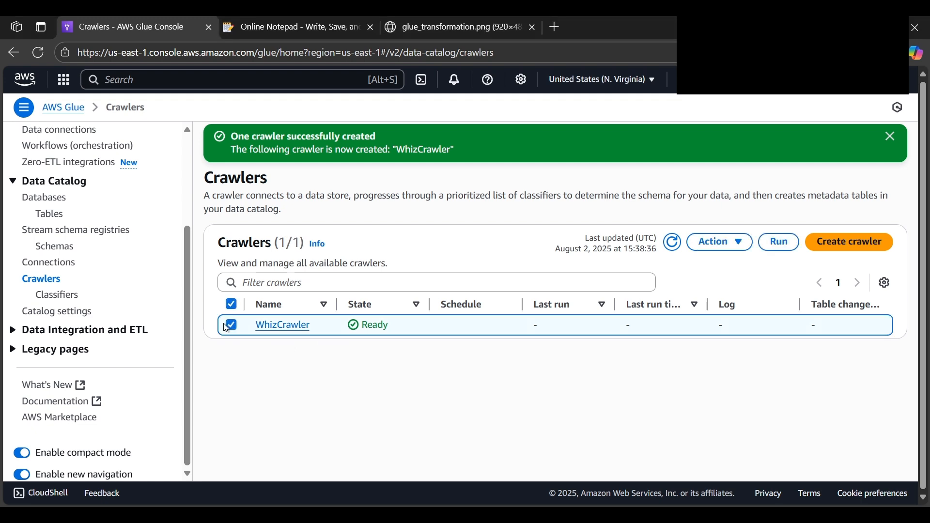
click(780, 242)
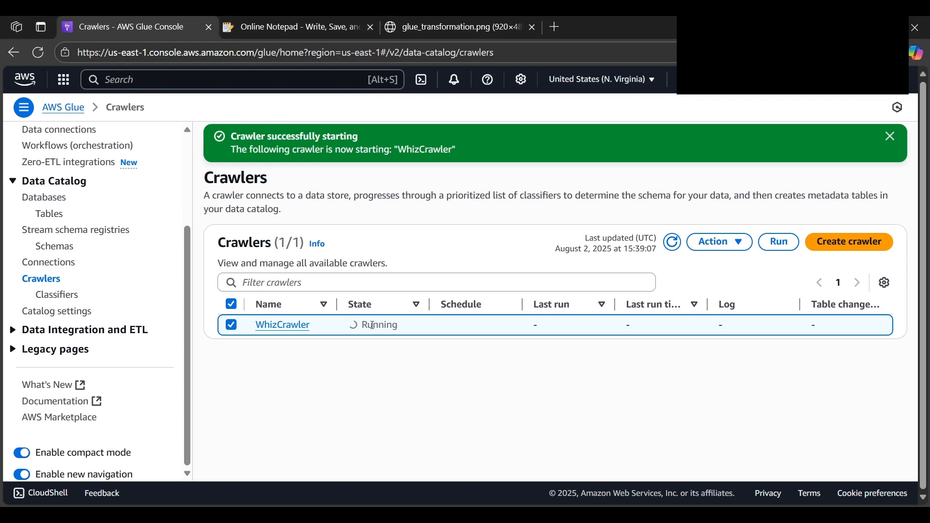
click(673, 242)
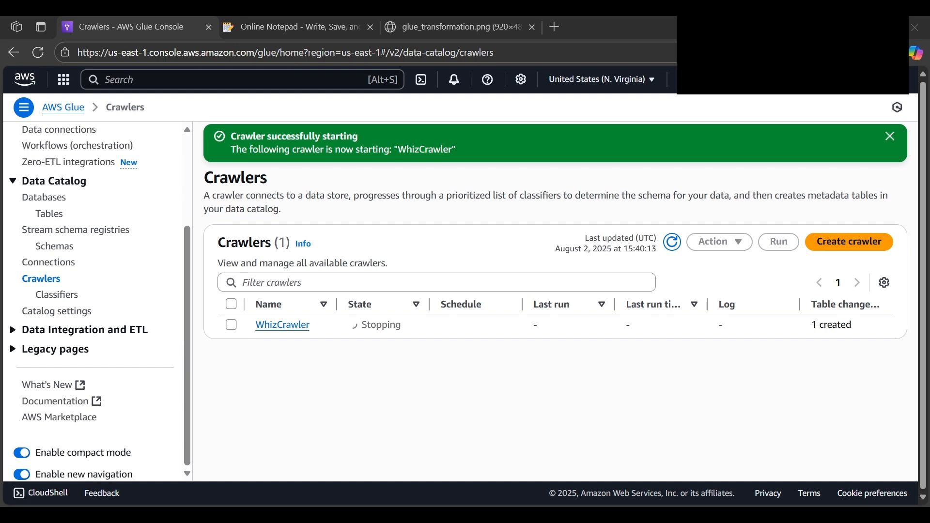
click(272, 74)
text(Data Integration and ETL)
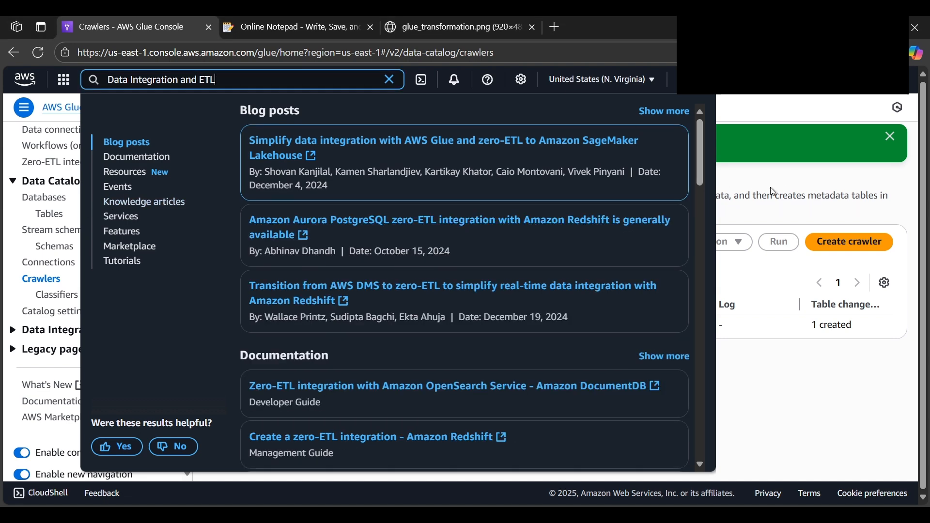
click(891, 140)
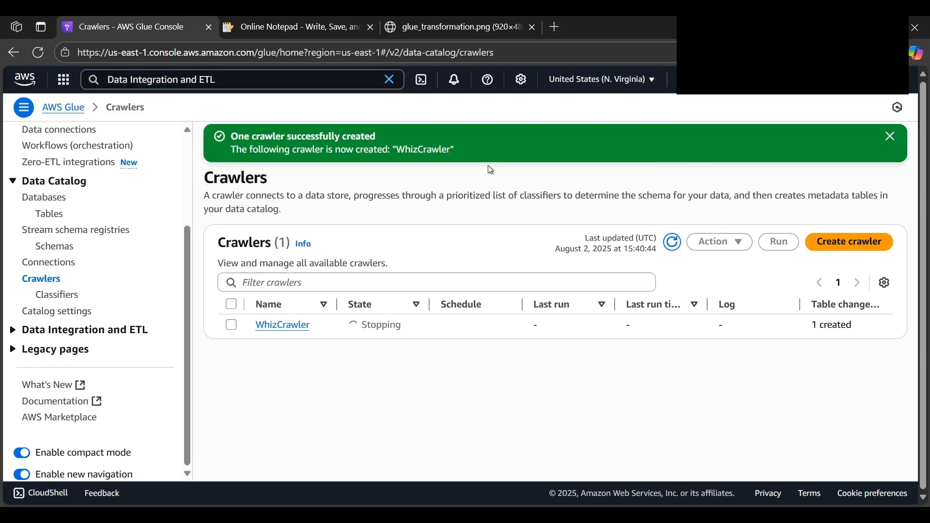
Open the ETL jobs under Data Integration and ETL and create a job from a blank graph
click(92, 330)
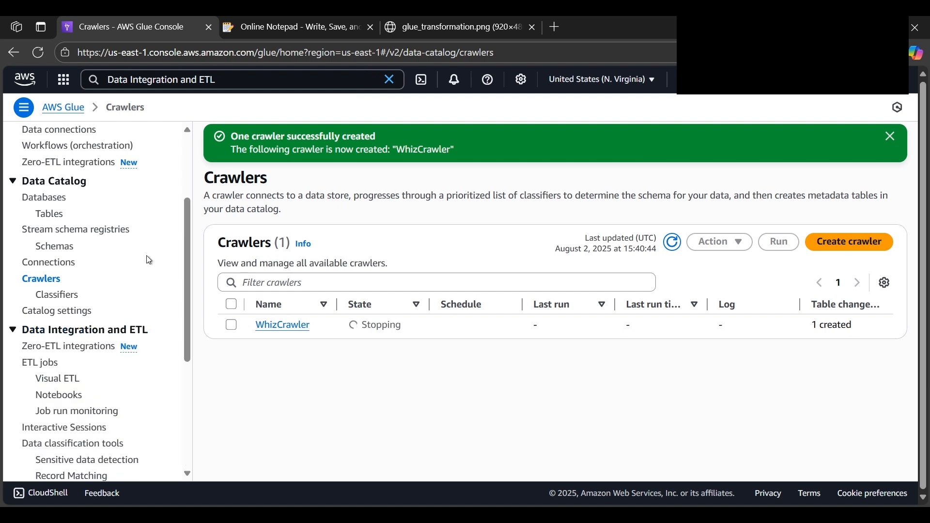
scroll(147, 262, down, 4)
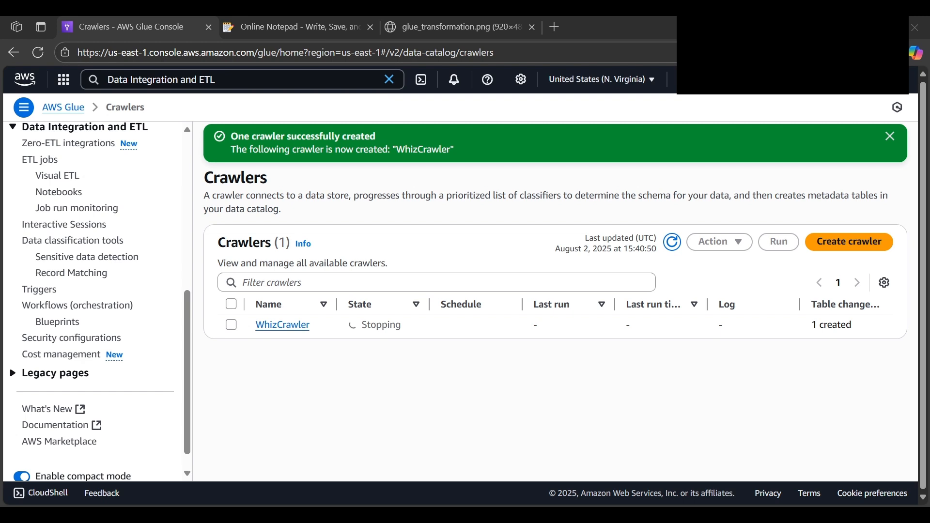
click(60, 165)
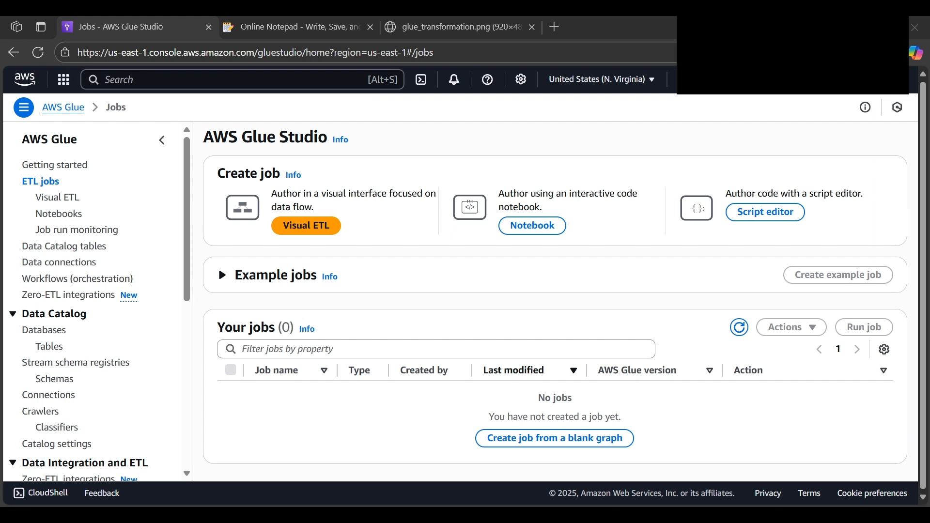
click(558, 439)
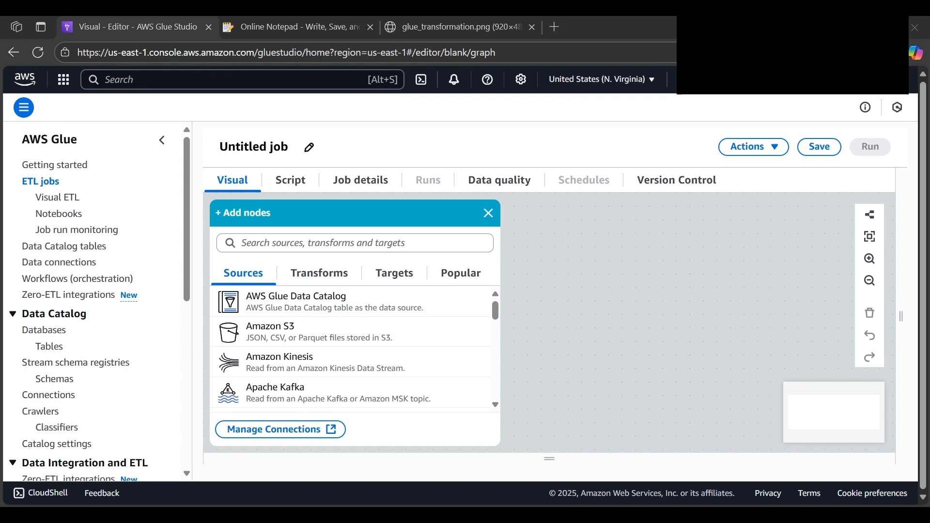
Examine the available source nodes and the generated script of the untitled job
click(292, 243)
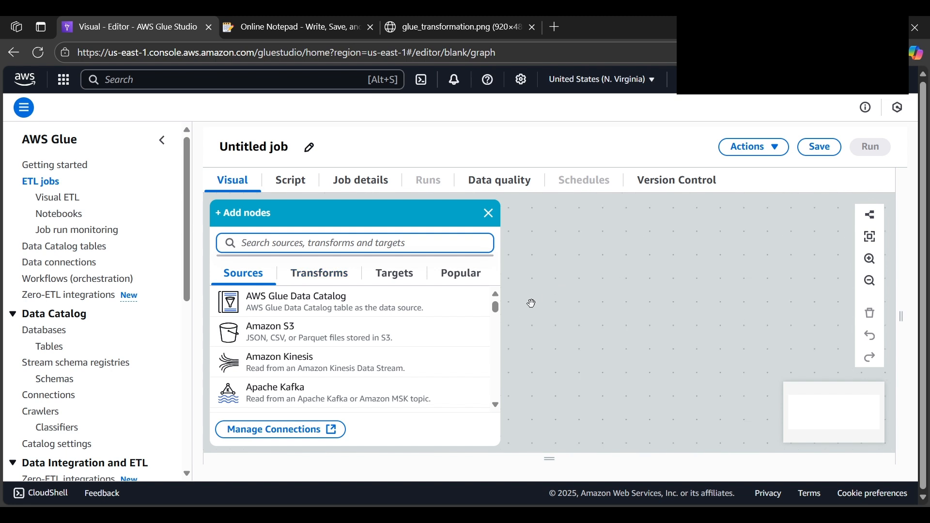
scroll(462, 329, down, 6)
scroll(459, 329, up, 5)
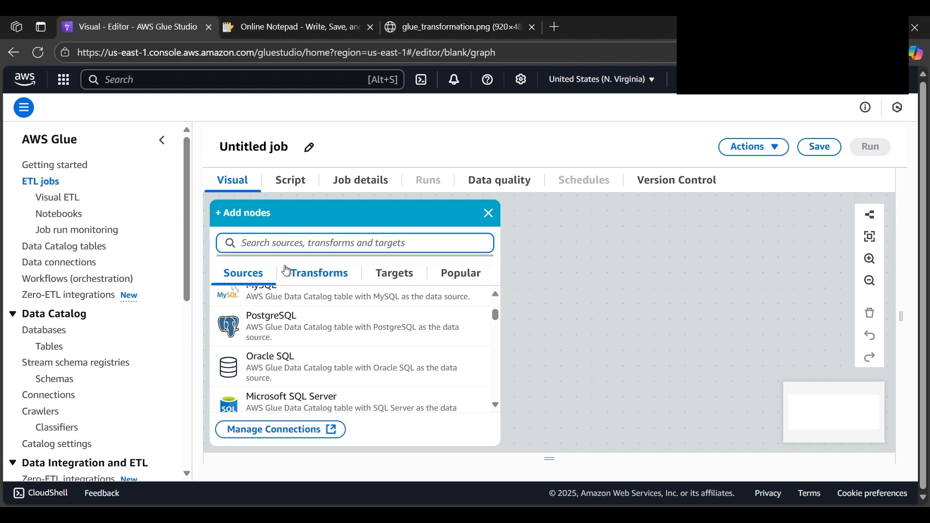
click(310, 188)
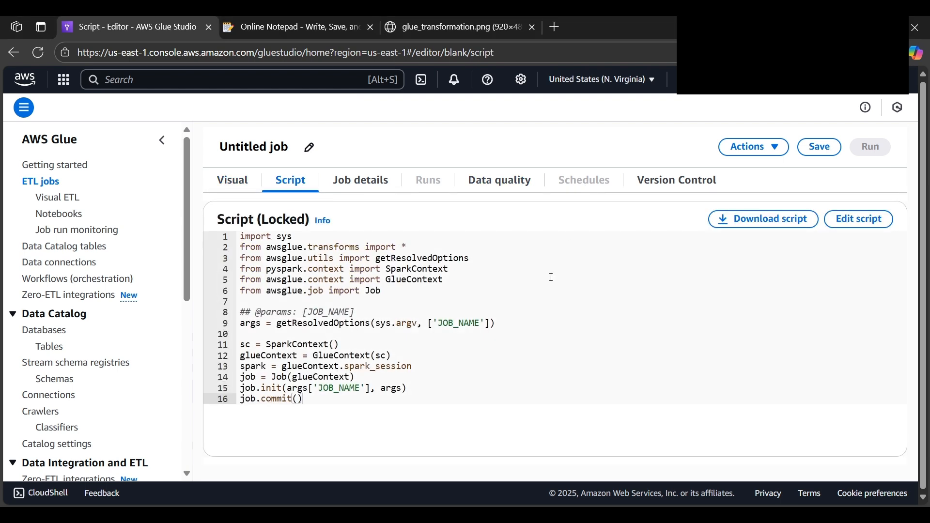
click(372, 355)
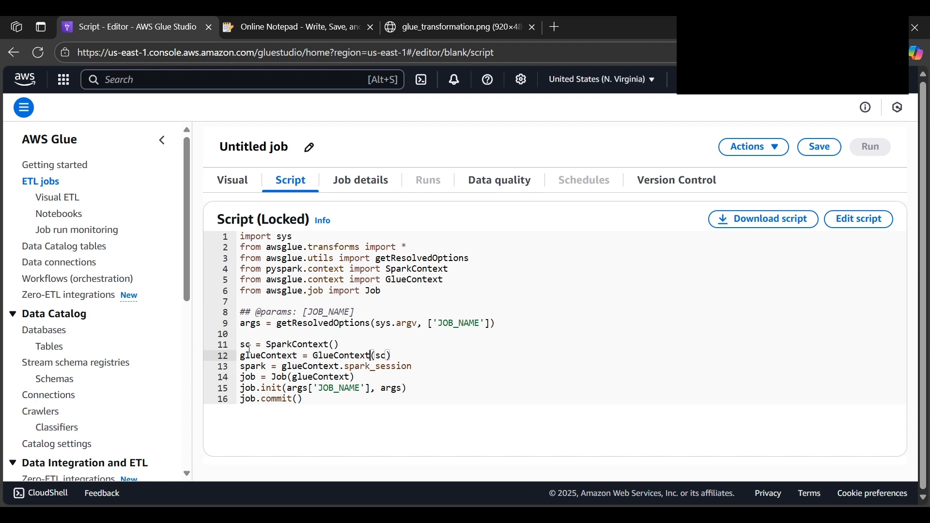
double_click(236, 218)
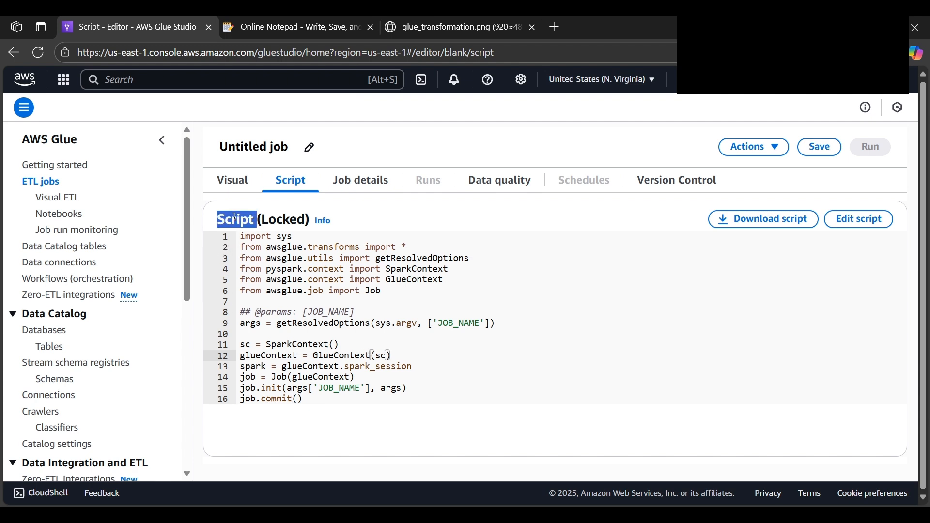
key(alt+Tab)
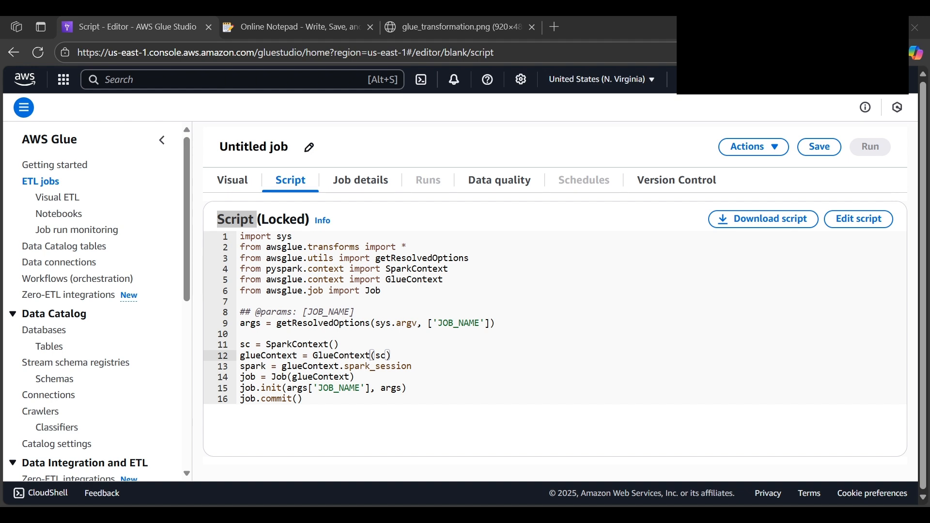
key(alt+Tab)
click(502, 279)
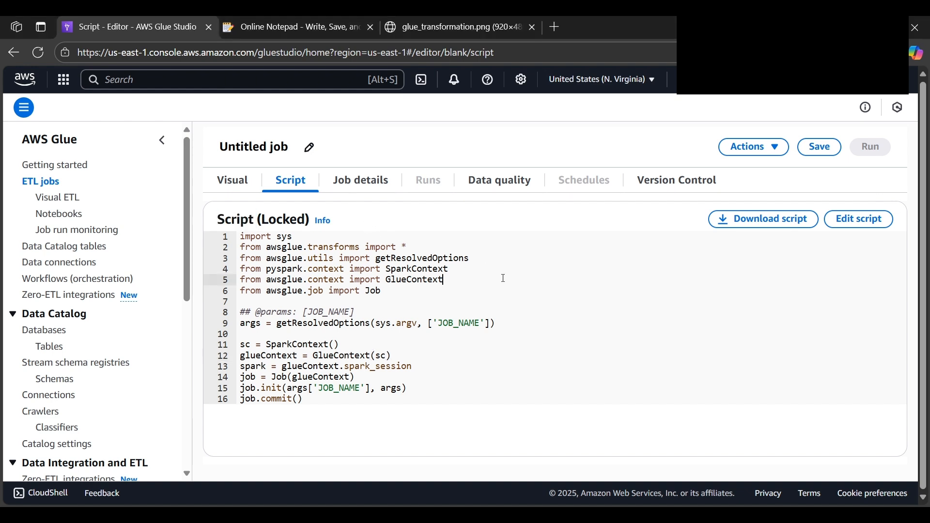
key(alt+Tab)
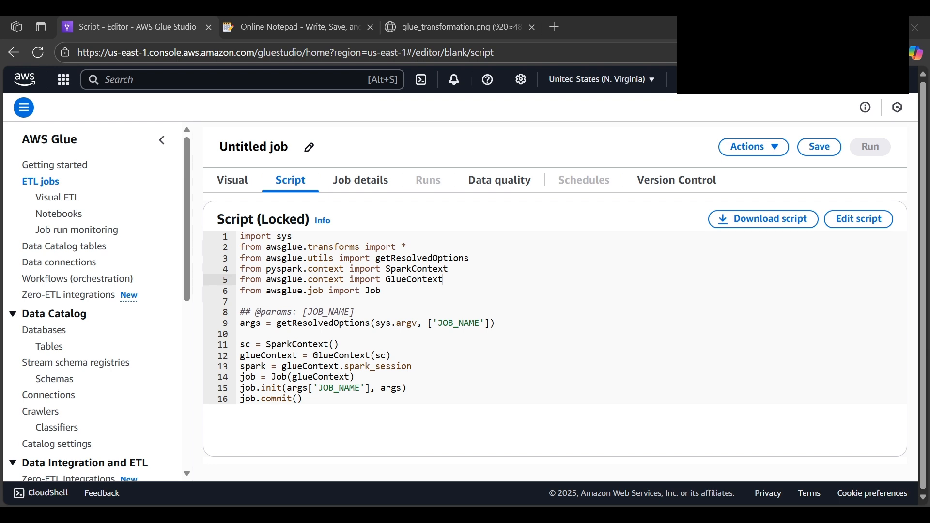
key(alt+Tab)
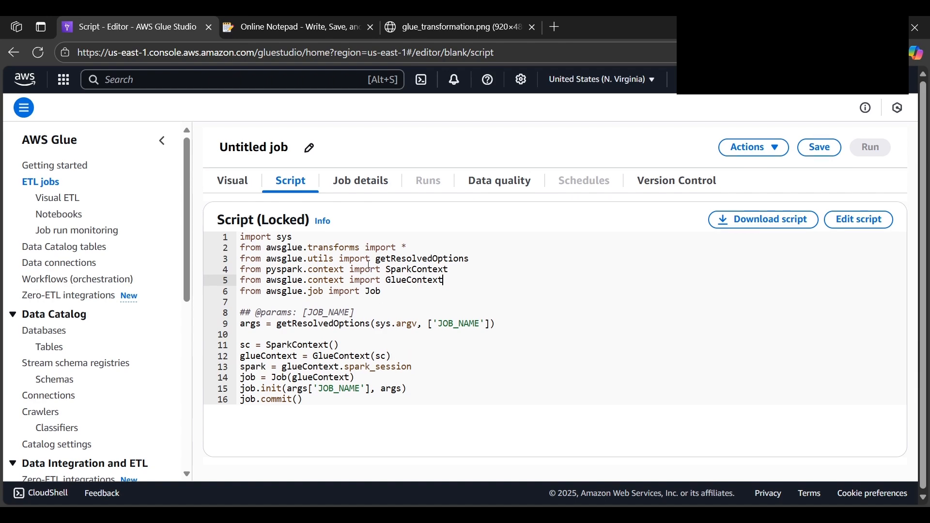
Unlock the untitled job's generated script for editing and convert the job to script-only mode
click(859, 219)
click(601, 329)
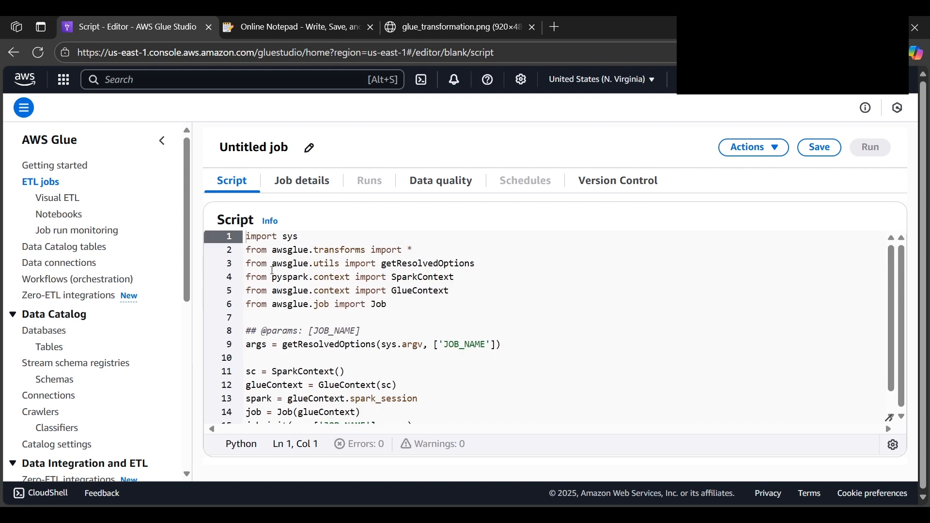
scroll(273, 271, down, 2)
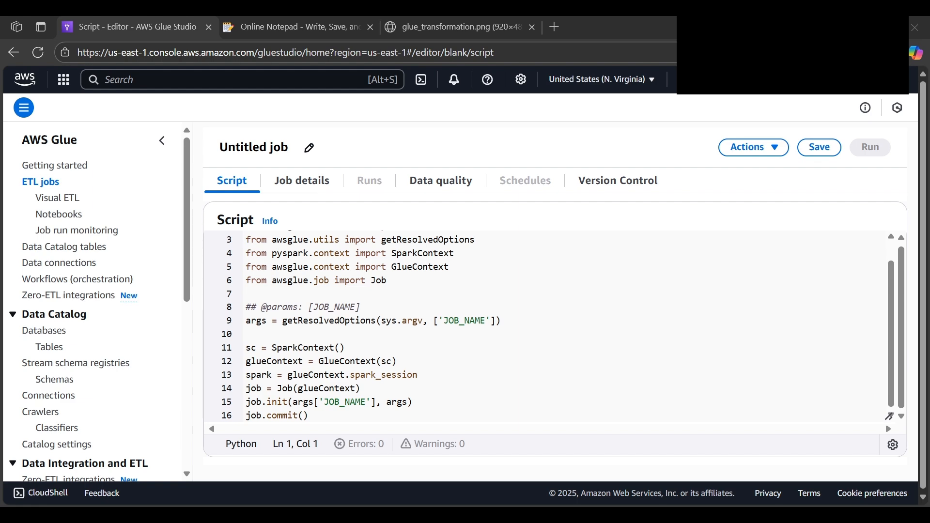
Copy the PySpark transformation script in the Online Notepad, from the datetime import line through the end
click(264, 27)
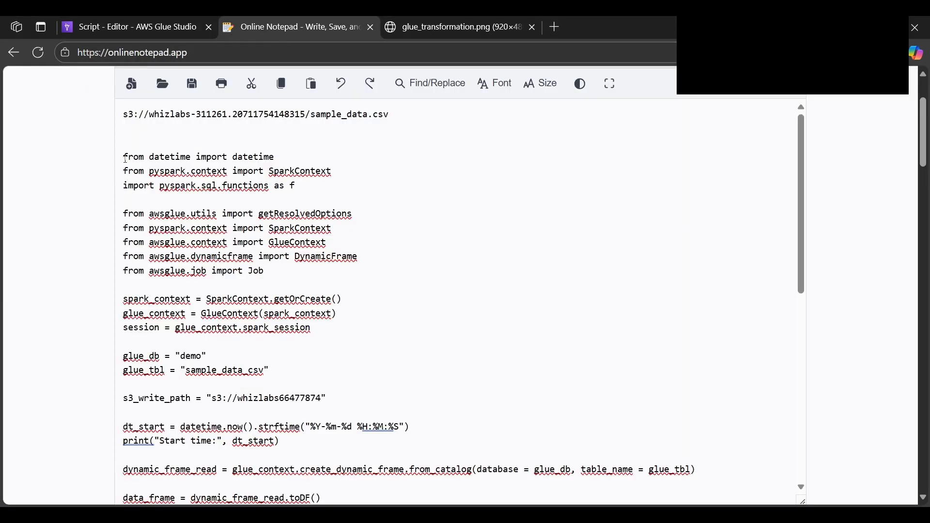
drag(124, 157, 233, 453)
scroll(233, 453, down, 15)
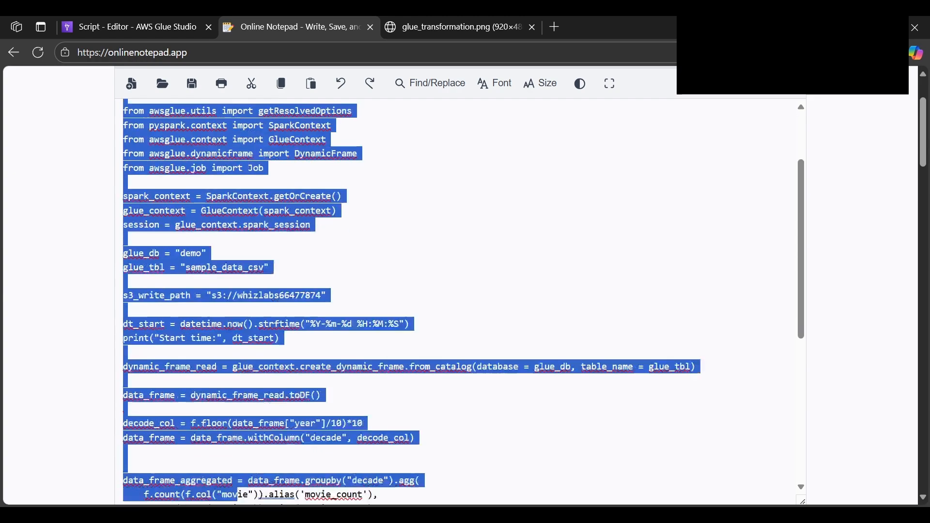
scroll(232, 368, up, 3)
scroll(233, 369, up, 7)
drag(232, 368, 280, 306)
scroll(387, 193, up, 10)
Replace the untitled job's whole script with the copied code and review its glue_db and s3_write_path values
click(105, 30)
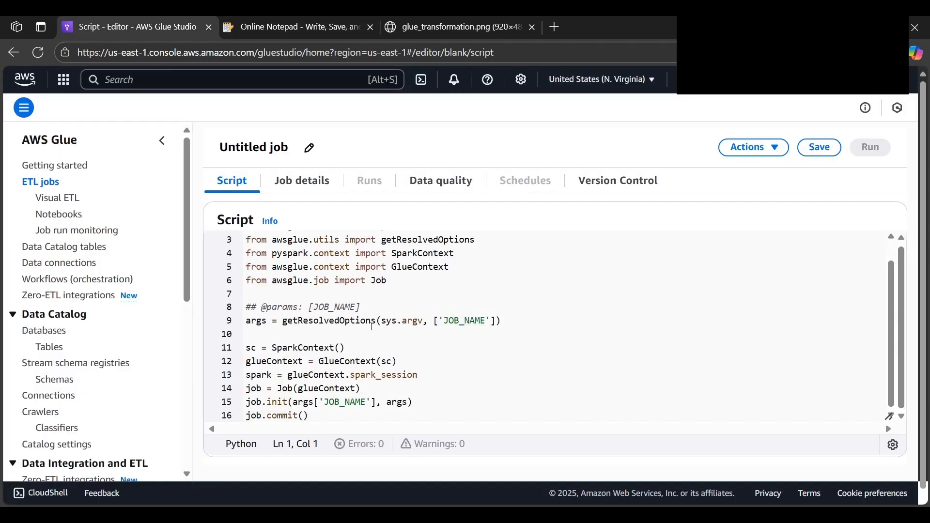
click(345, 308)
key(ctrl+a)
key(ctrl+v)
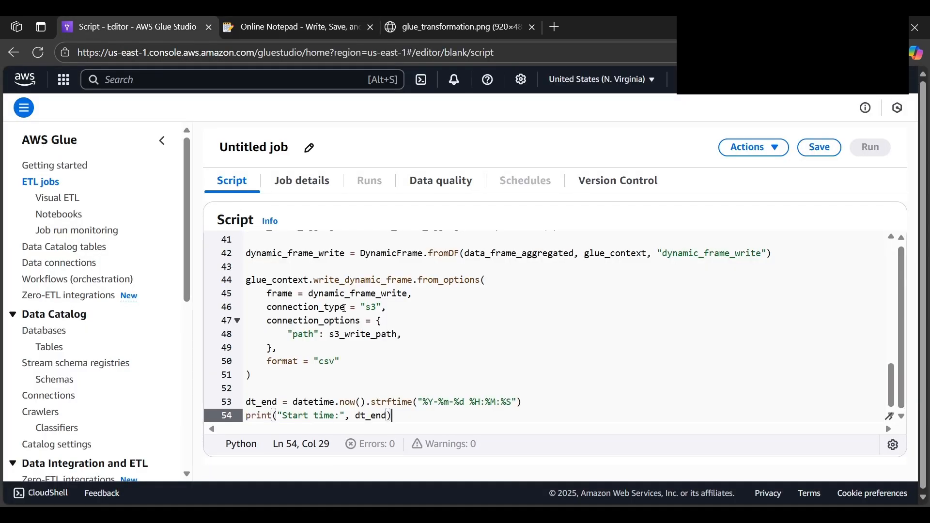
scroll(345, 308, up, 10)
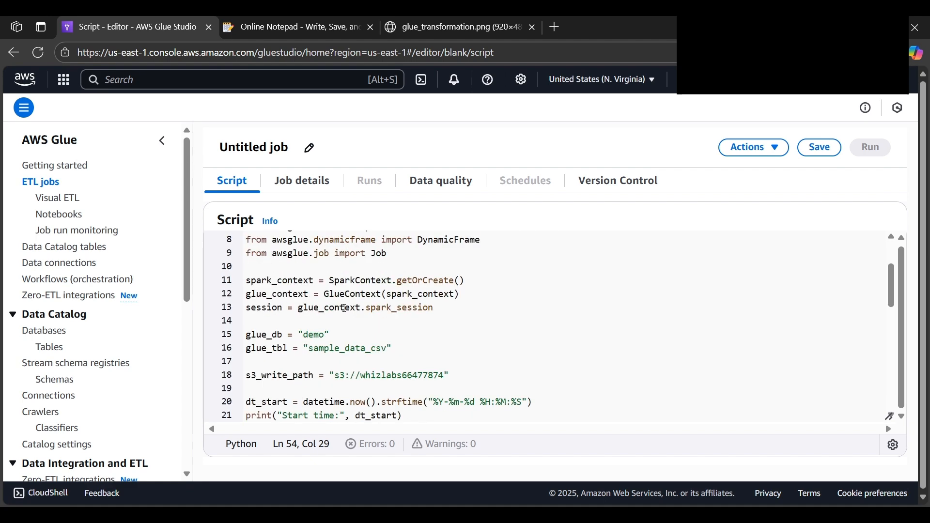
scroll(345, 308, up, 1)
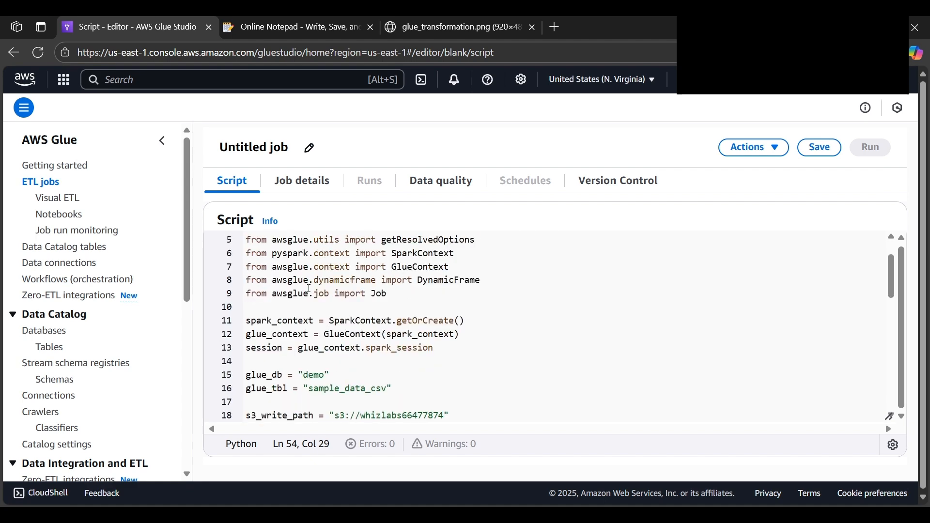
double_click(325, 379)
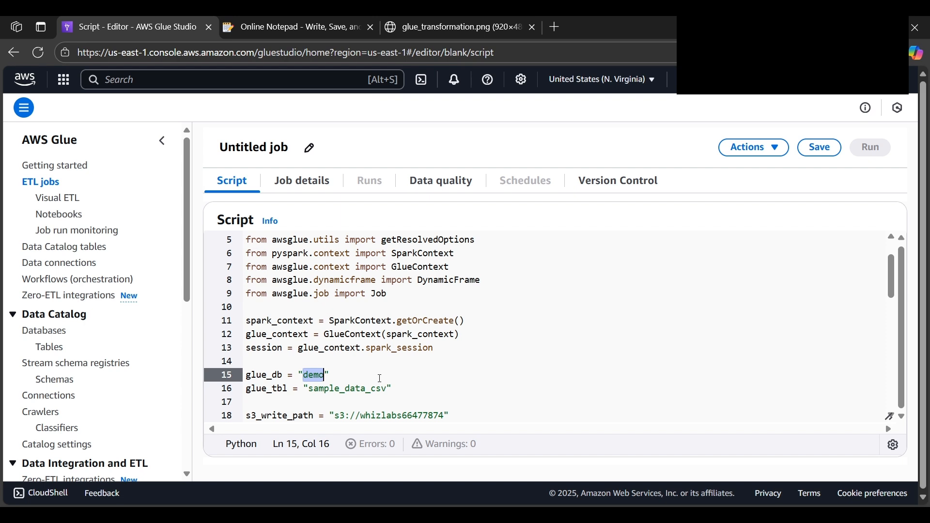
scroll(380, 379, down, 1)
double_click(394, 376)
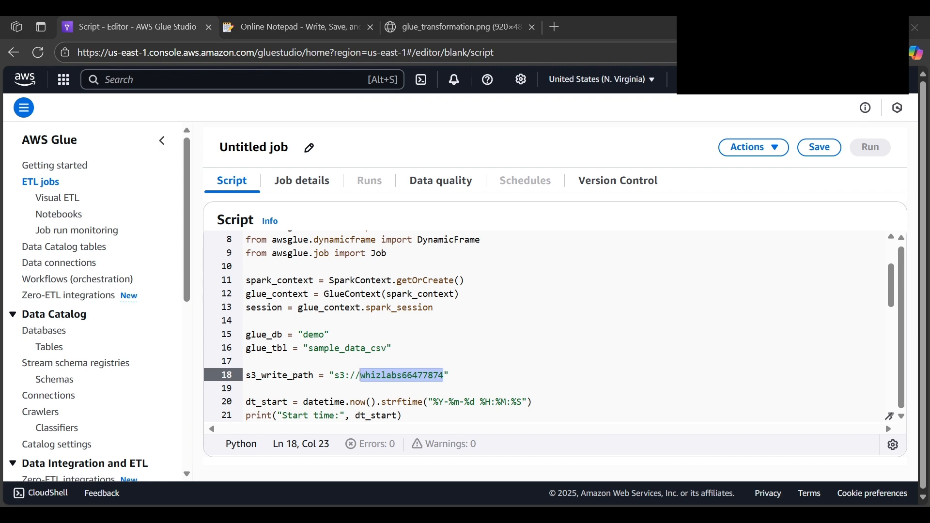
Rename the job as Untitled job 1 and try to save it
click(814, 149)
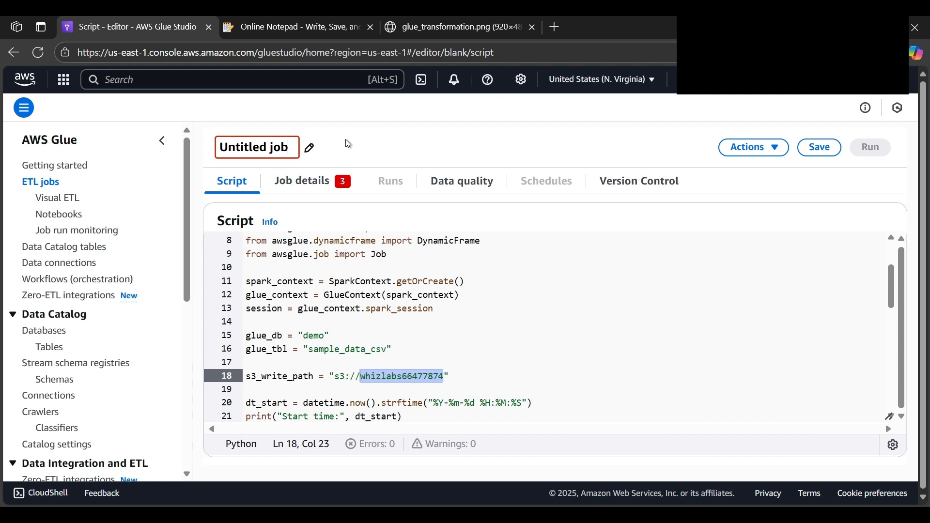
text(1)
click(584, 291)
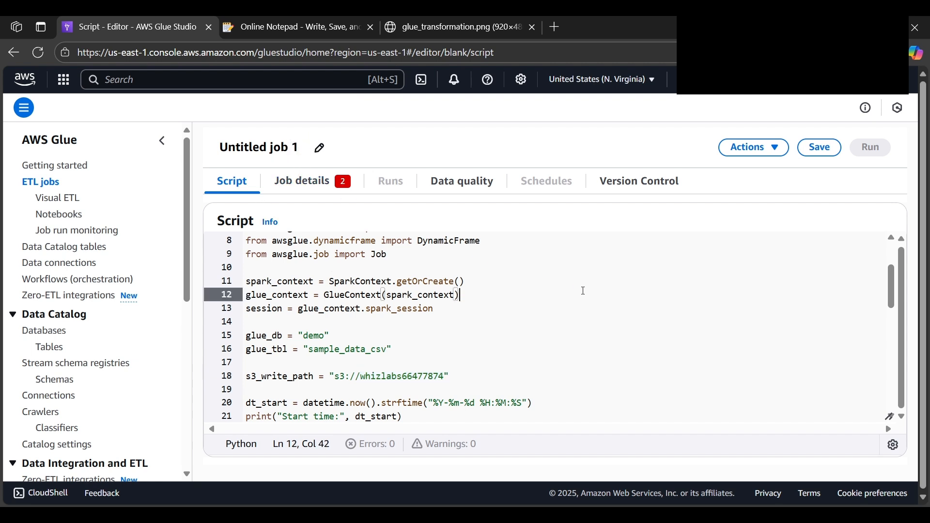
click(828, 158)
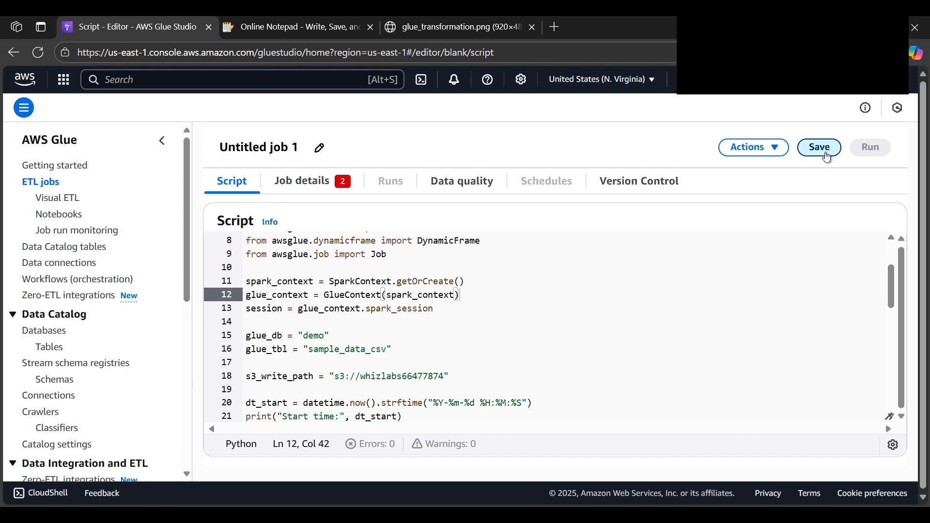
Return to the ETL jobs list, refresh it and create another job from a blank graph
click(43, 189)
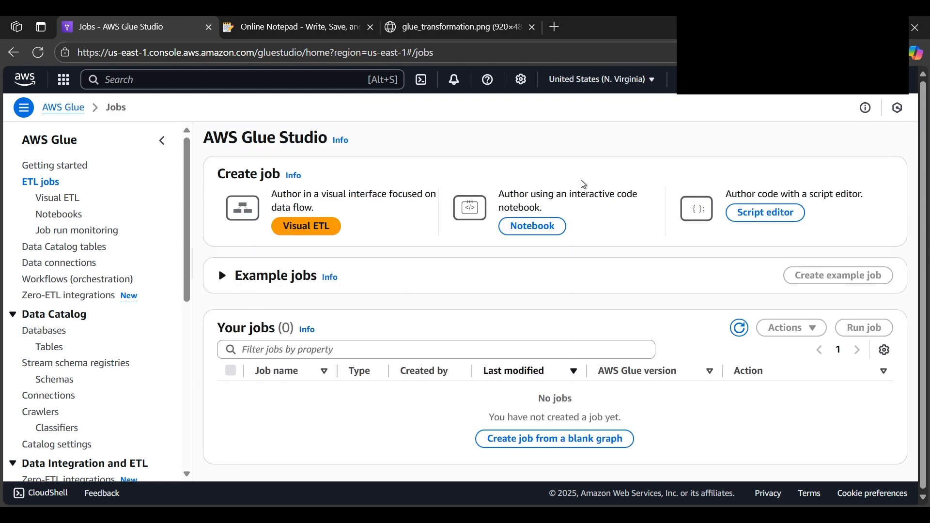
click(741, 339)
click(742, 330)
click(576, 439)
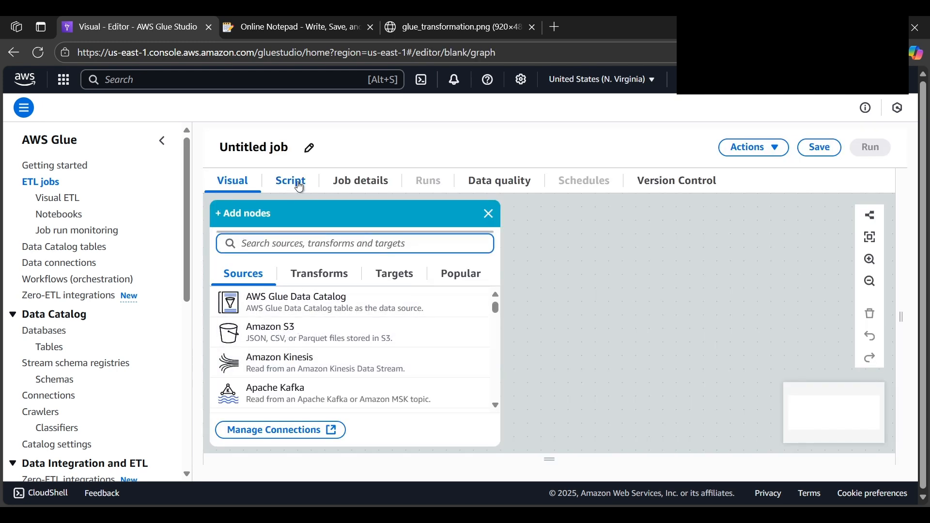
Unlock the new job's script for editing and replace all of it with the copied PySpark transformation code
click(299, 187)
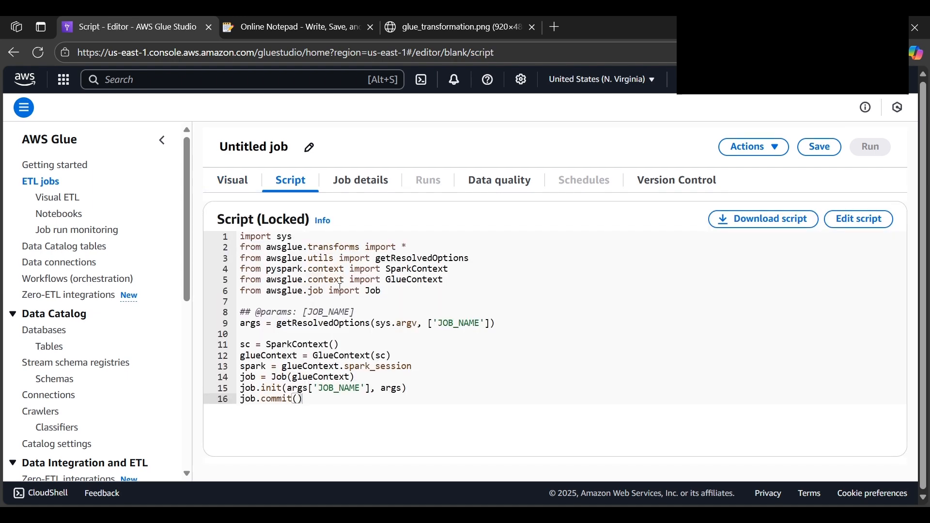
click(860, 219)
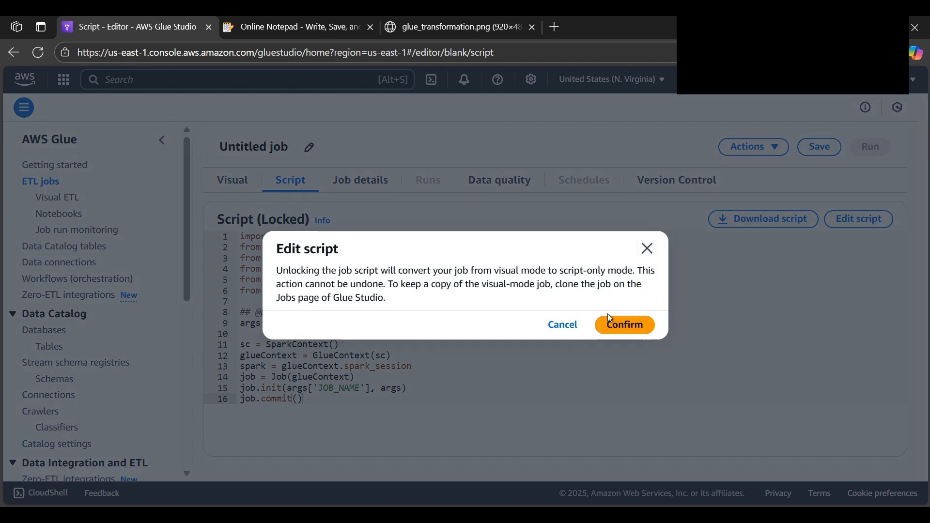
click(625, 327)
click(354, 354)
key(ctrl+a)
key(ctrl+v)
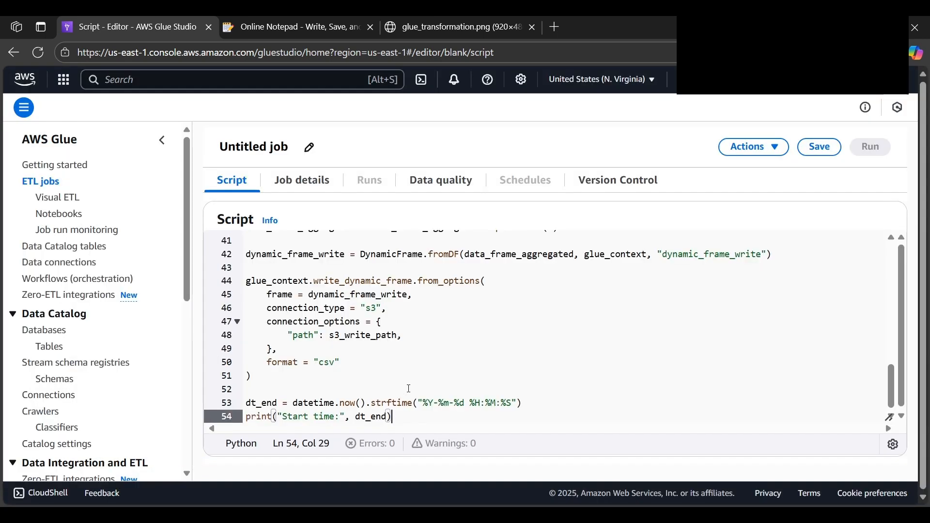
scroll(409, 389, up, 11)
Name the job WhizJob in its details and assign it the Glue_Role IAM role
click(827, 151)
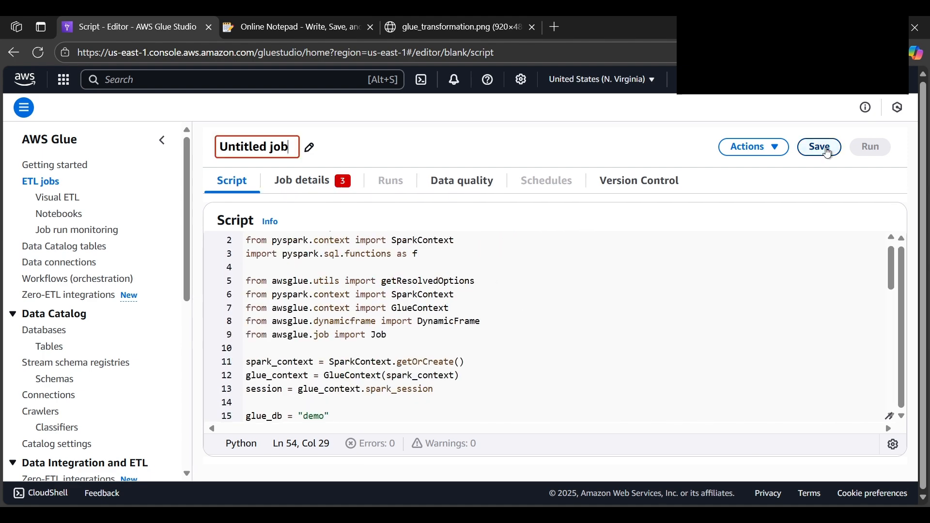
click(315, 183)
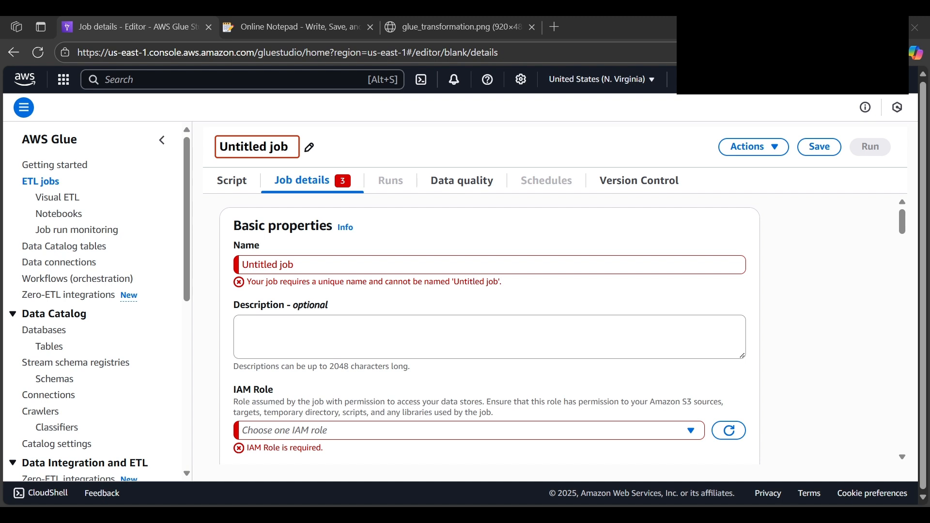
click(314, 269)
key(ctrl+a)
text(WhizJob)
scroll(314, 267, down, 3)
click(271, 282)
click(289, 333)
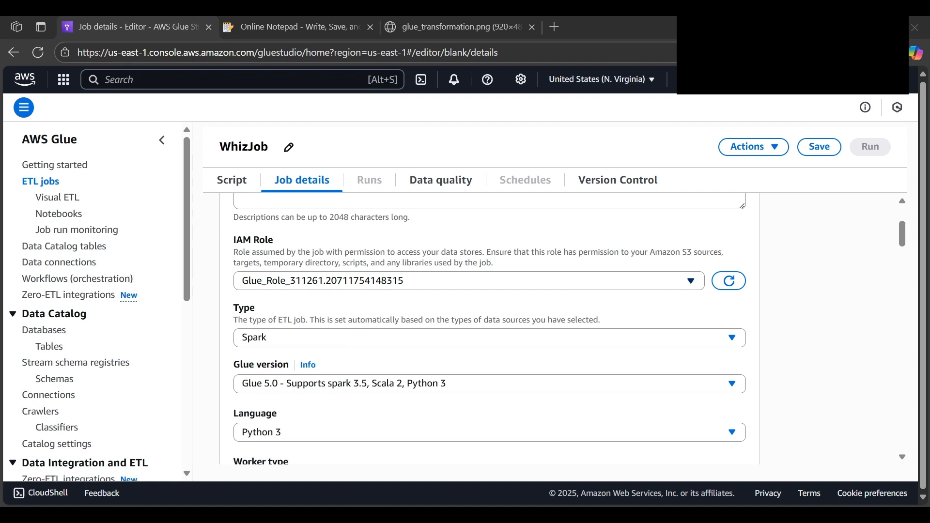
Set the job's Glue version to Glue 4.0 - Supports spark 3.3, Scala 2, Python 3
scroll(344, 276, down, 1)
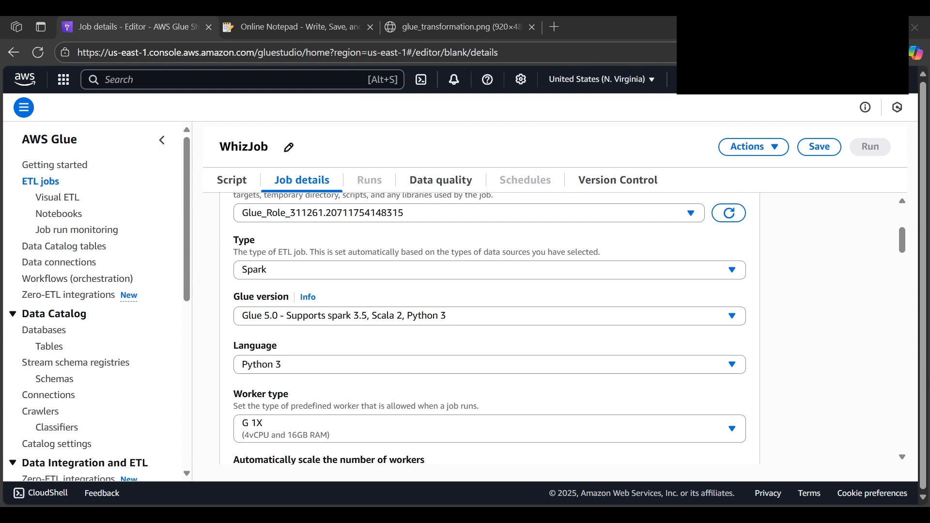
click(285, 319)
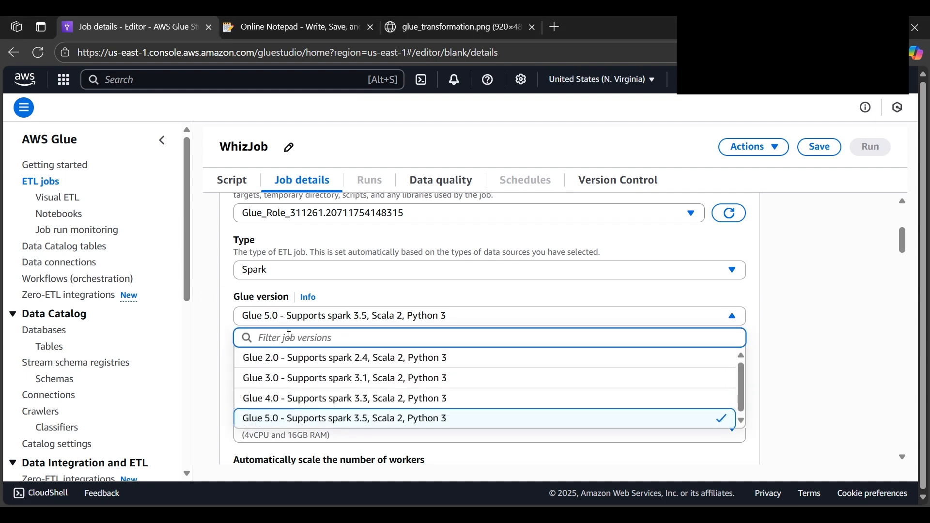
text(spa)
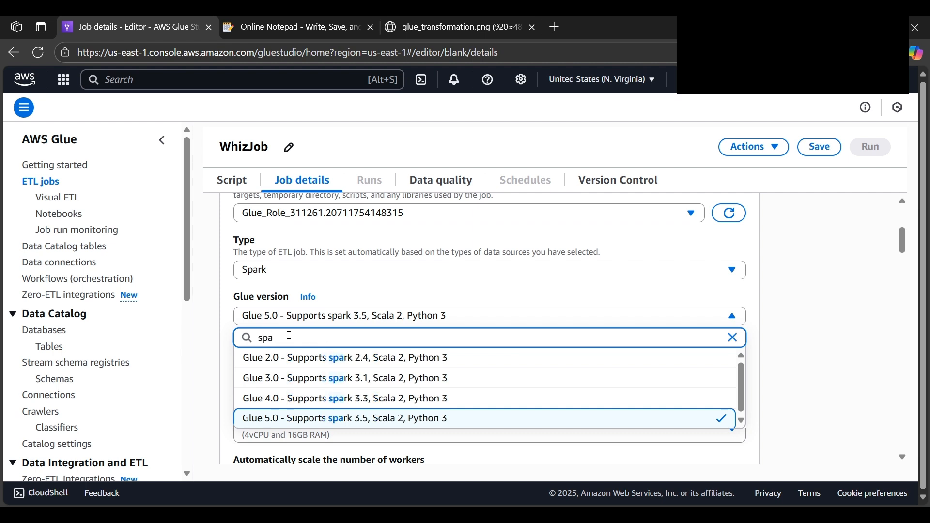
key(Escape)
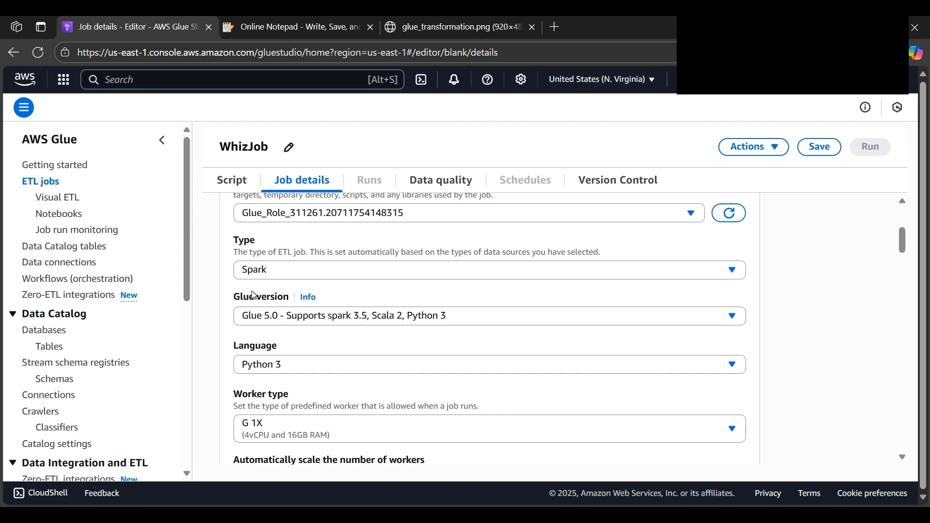
click(267, 315)
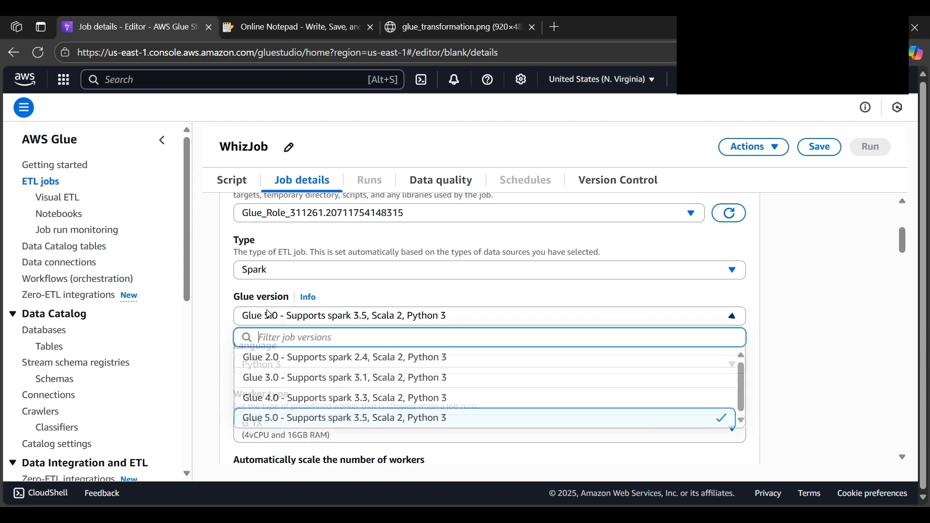
click(287, 399)
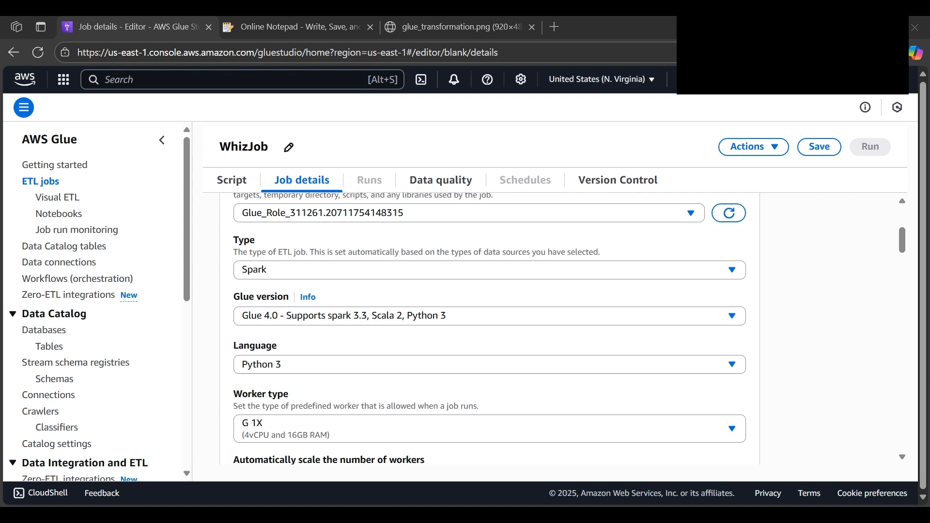
Enable automatic scaling of the number of workers for the job and set the maximum number of workers to 5
scroll(279, 324, down, 1)
scroll(279, 324, down, 1)
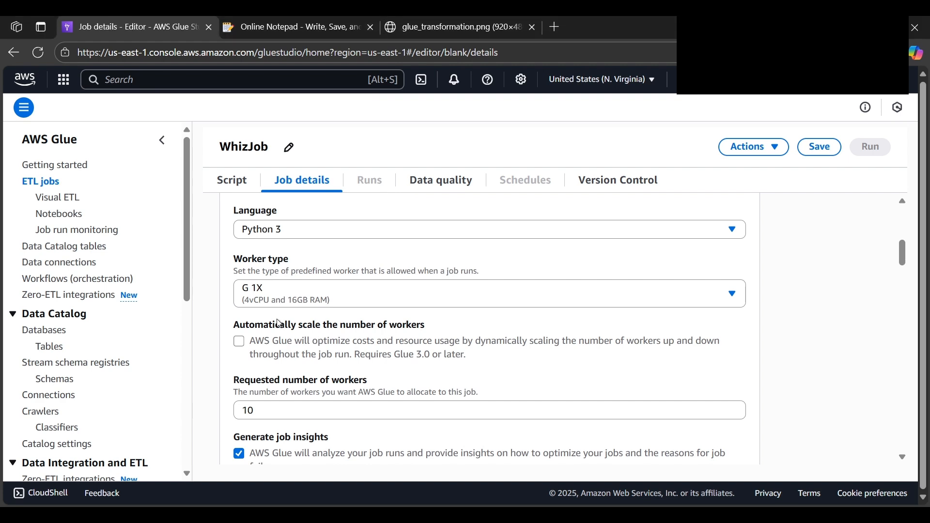
scroll(279, 323, down, 1)
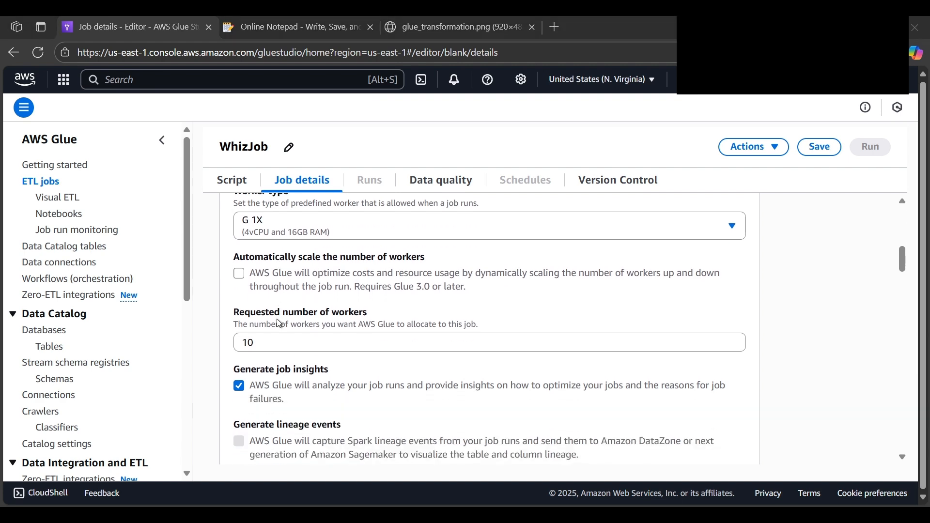
click(240, 274)
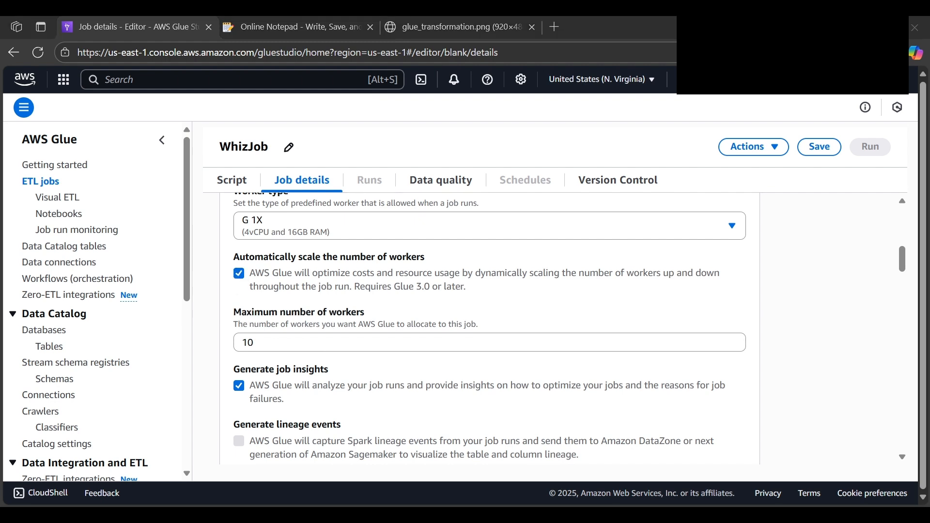
double_click(268, 343)
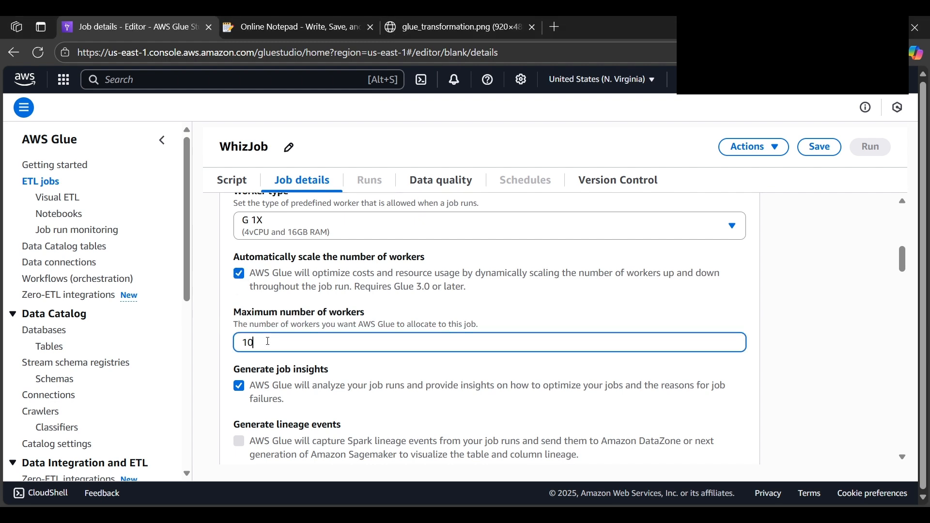
text(5)
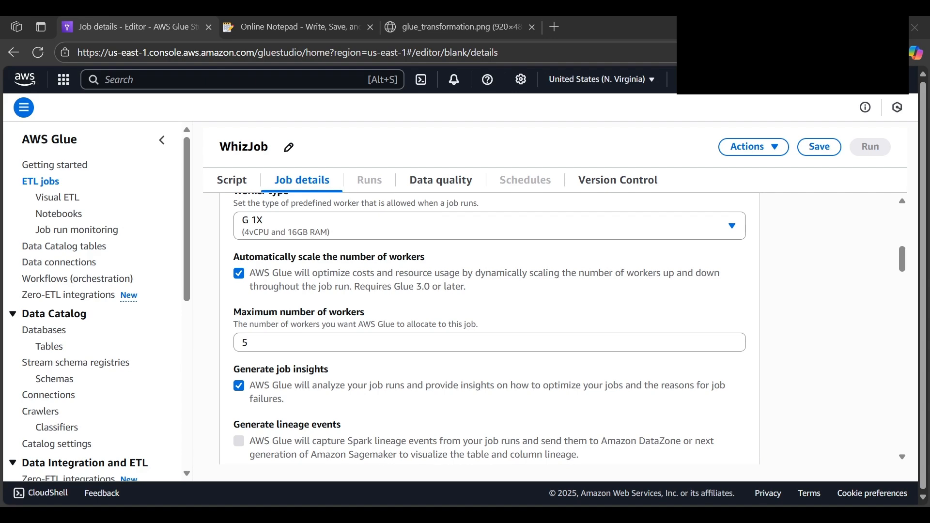
Set the job's delay notification threshold to 10 minutes in the advanced properties and save the job
scroll(297, 306, down, 10)
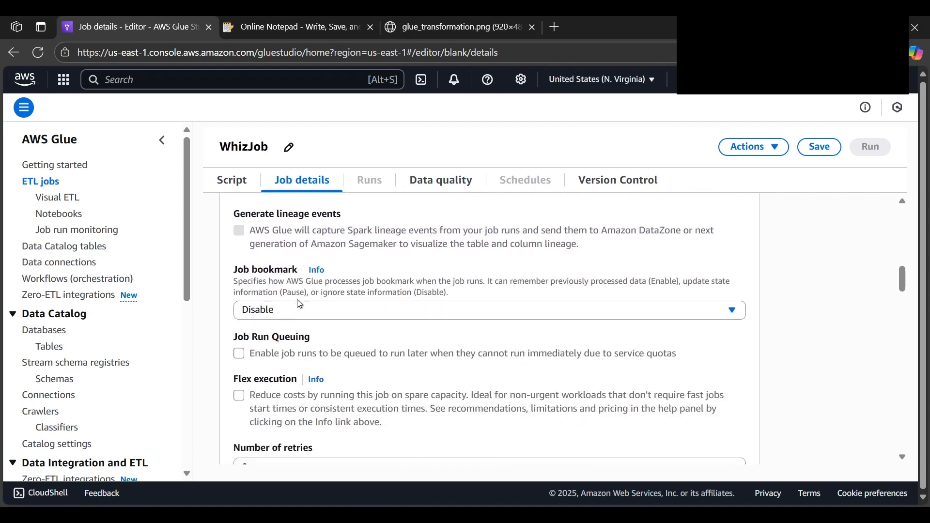
scroll(300, 304, down, 3)
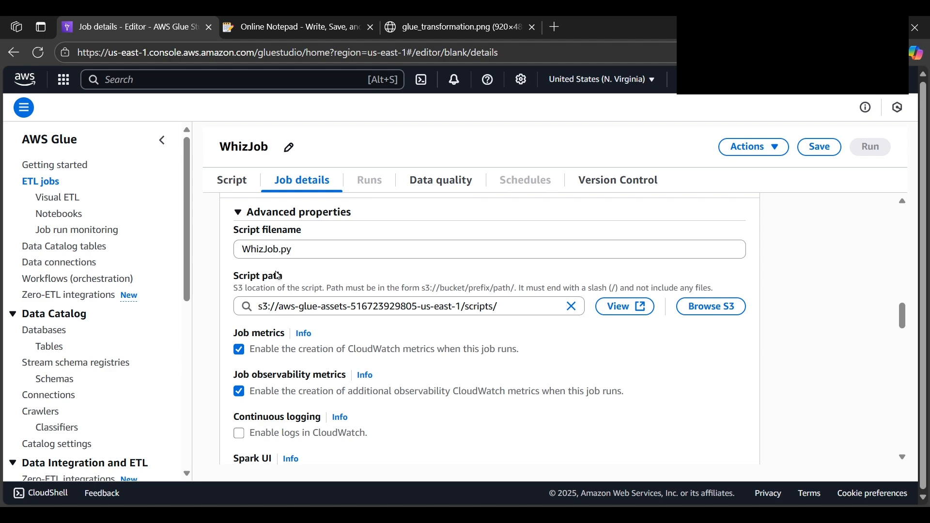
scroll(279, 274, down, 8)
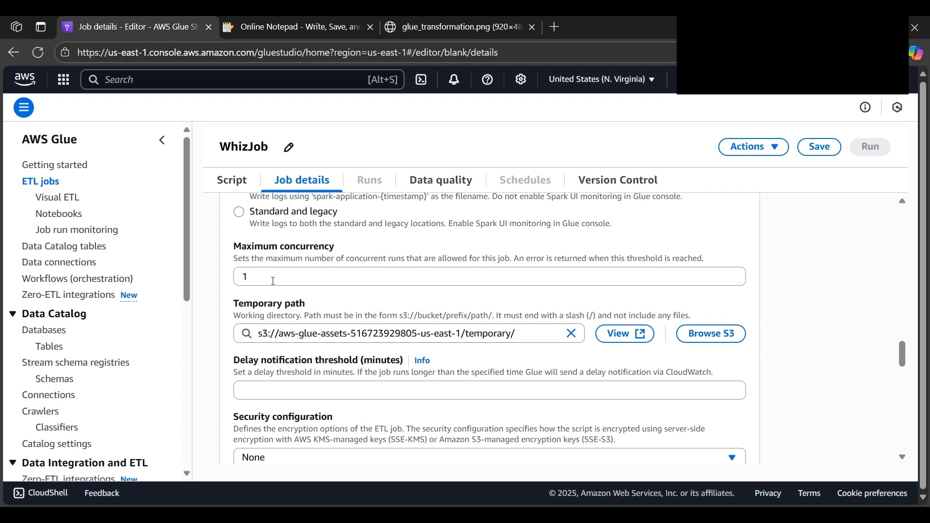
scroll(274, 345, down, 1)
click(274, 319)
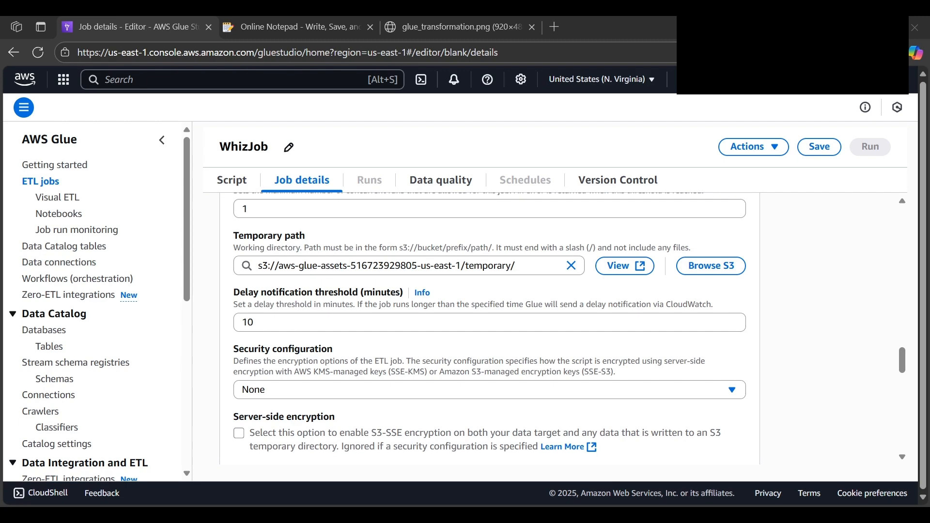
click(608, 328)
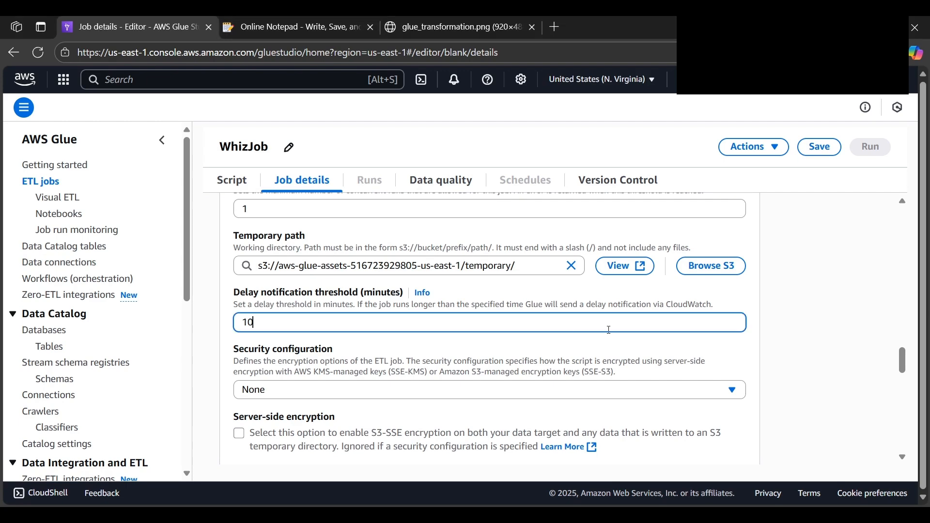
scroll(615, 332, down, 12)
scroll(669, 305, up, 8)
click(824, 148)
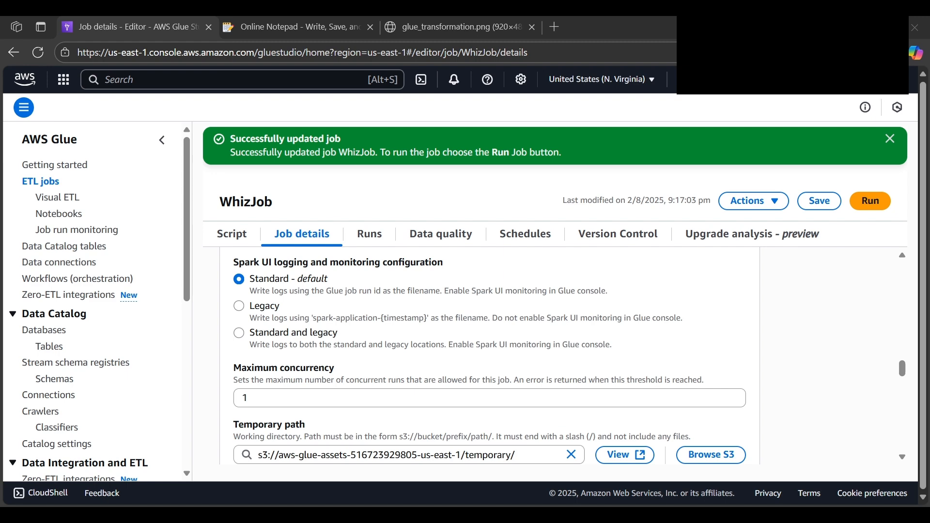
Return to the refreshed ETL jobs list and run WhizJob from there
click(230, 234)
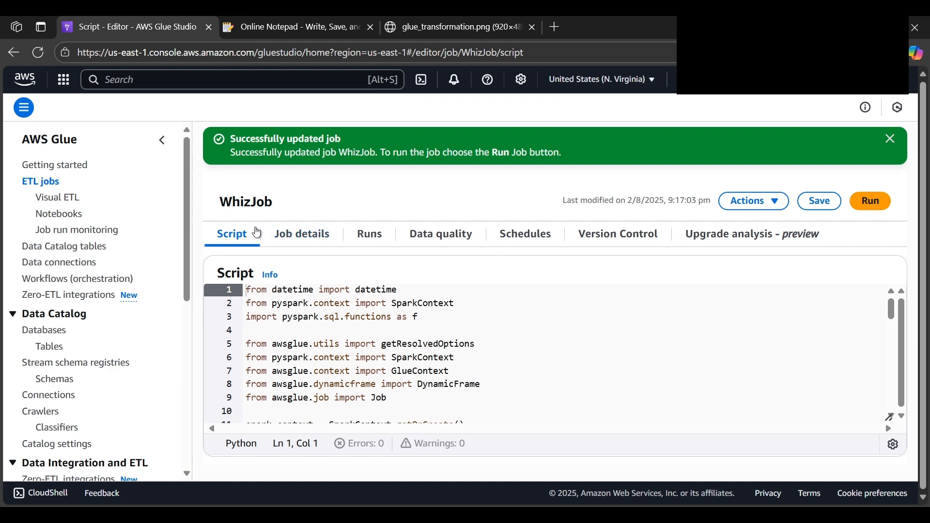
click(39, 184)
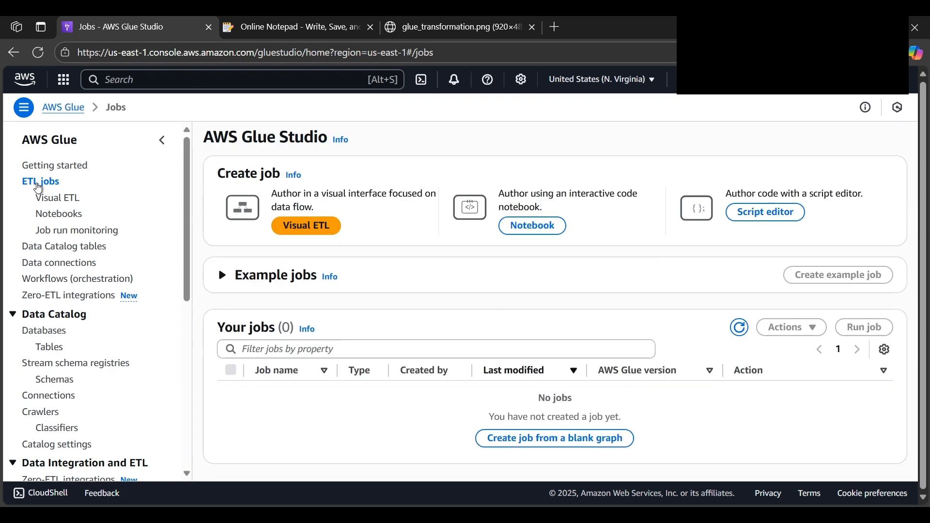
click(744, 331)
click(231, 392)
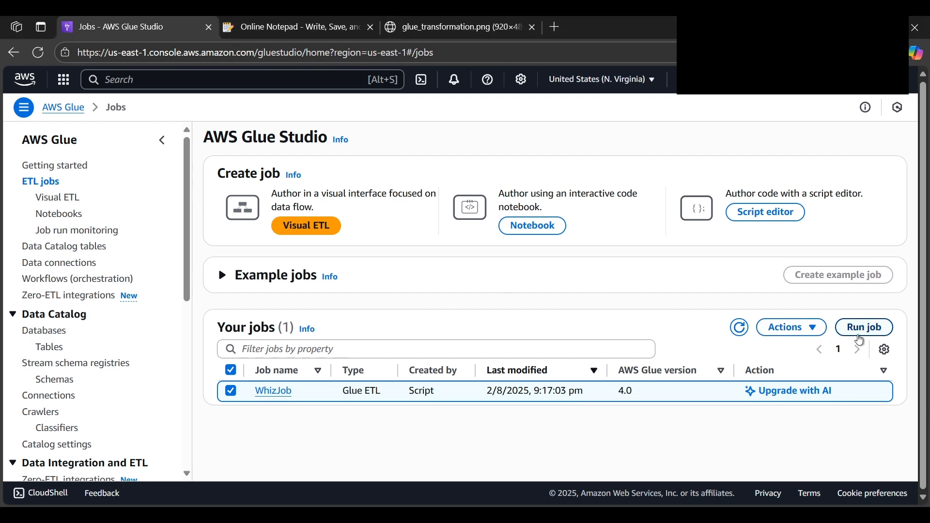
click(860, 330)
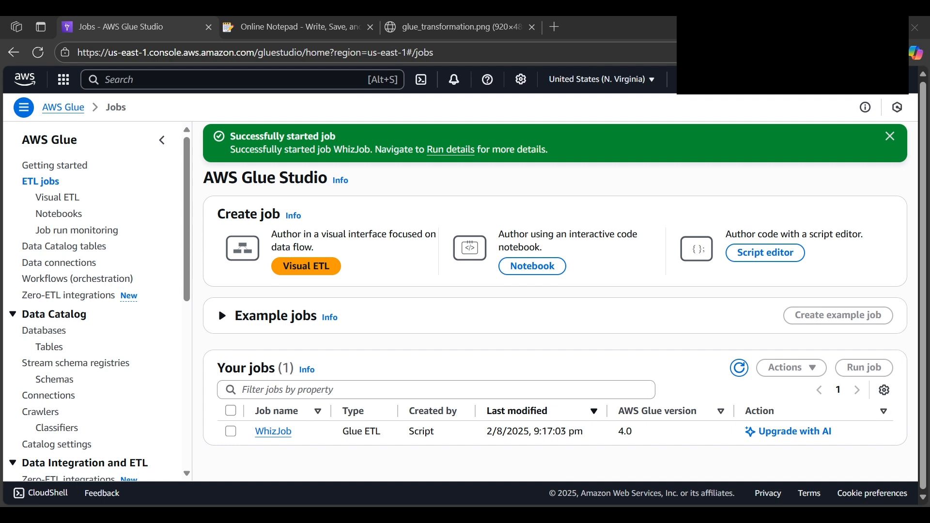
Open WhizJob's runs, dismiss the AI troubleshooting notice and examine the details of the current run
click(273, 432)
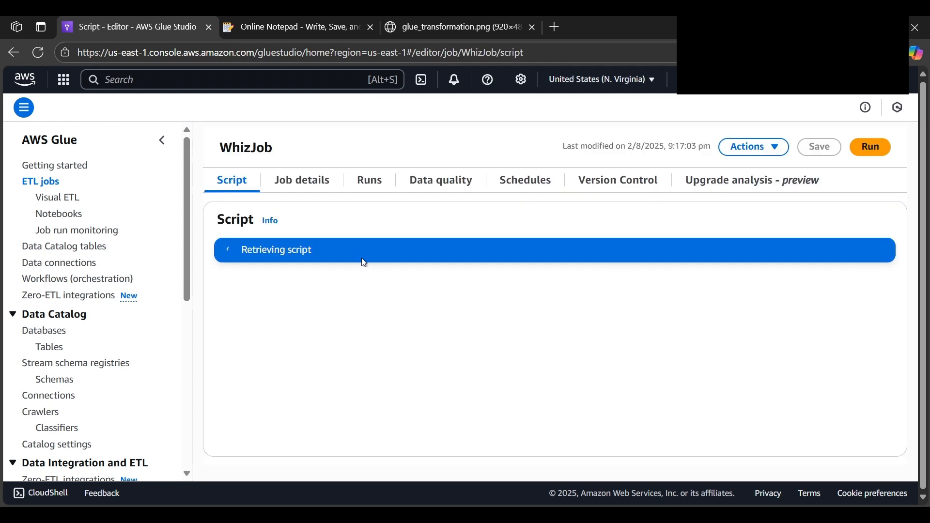
click(369, 179)
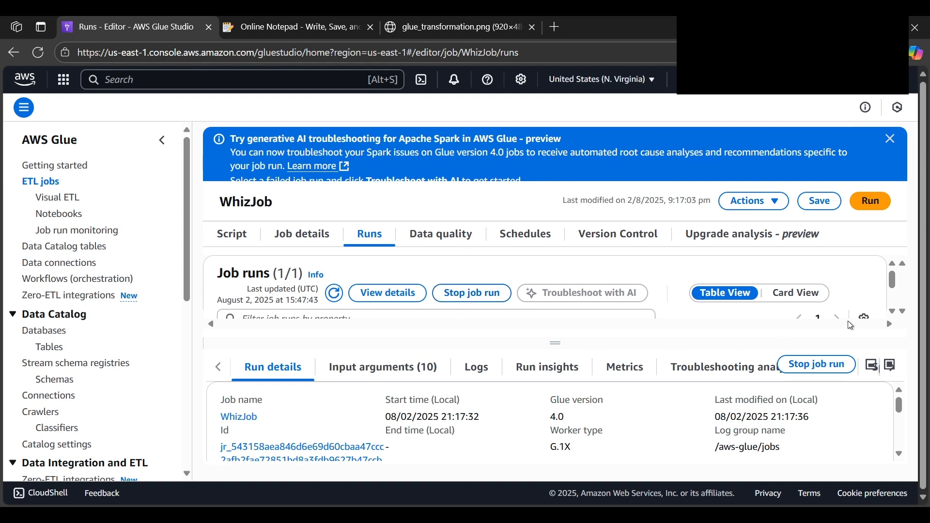
scroll(634, 402, down, 1)
scroll(619, 413, down, 1)
scroll(618, 413, up, 1)
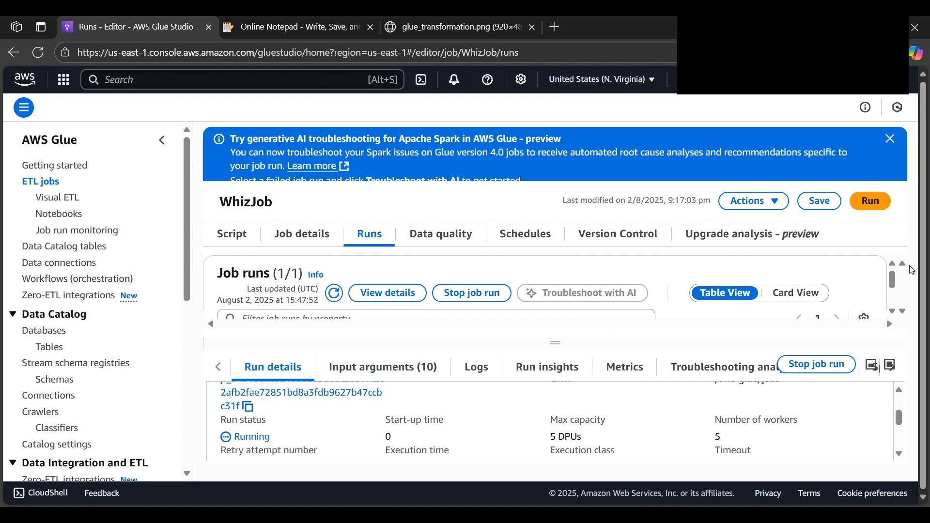
drag(893, 273, 896, 286)
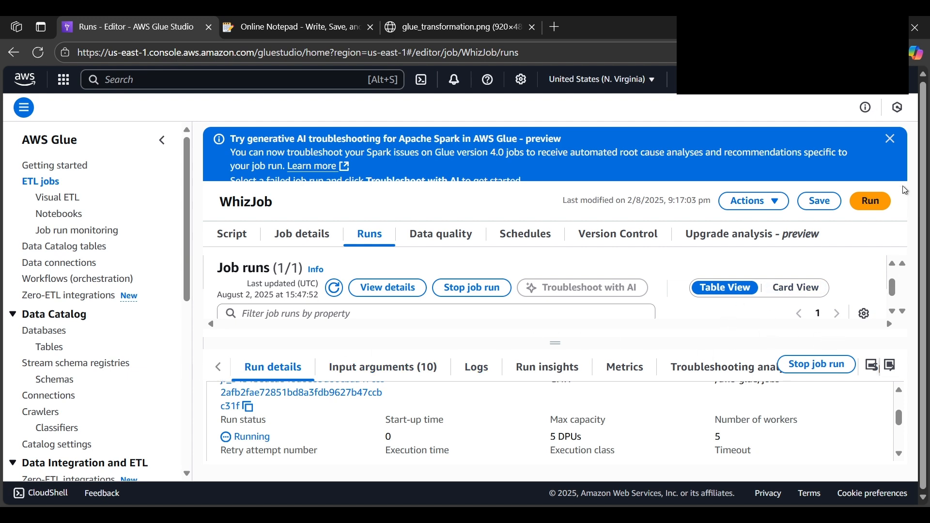
click(894, 140)
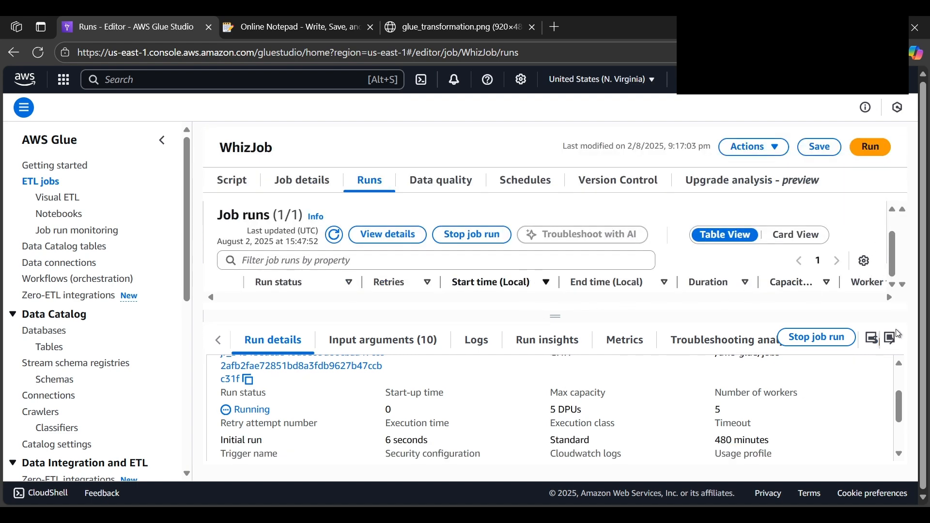
drag(899, 407, 893, 380)
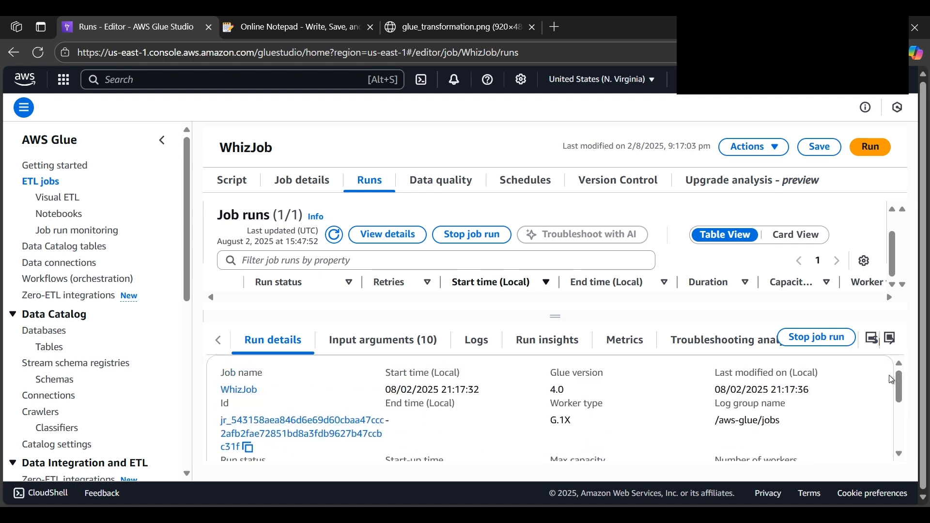
Refresh the job runs and check the run status and execution time in the run details
click(335, 235)
scroll(304, 412, down, 5)
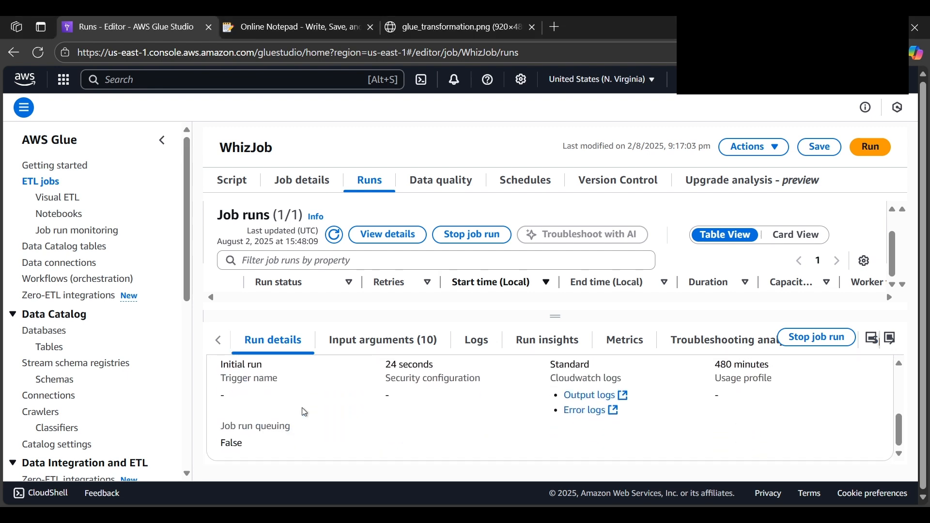
scroll(304, 413, up, 2)
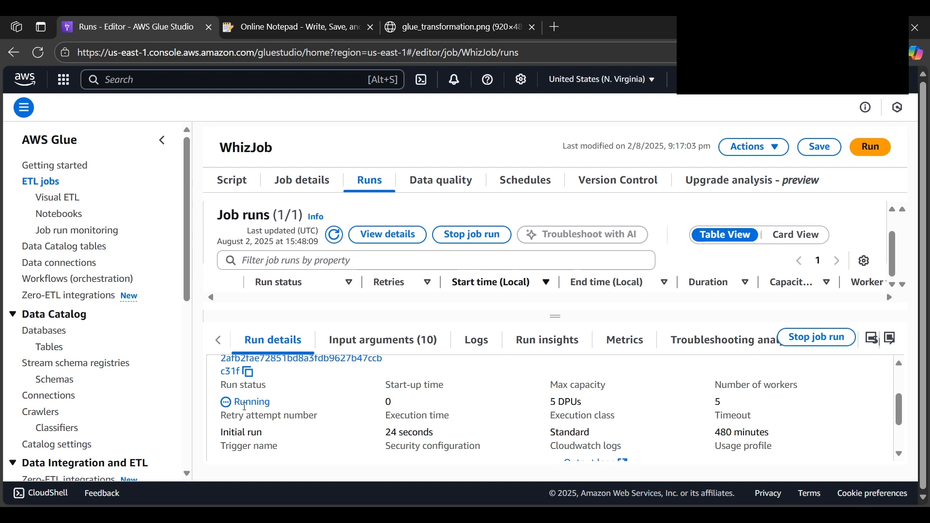
drag(274, 408, 239, 405)
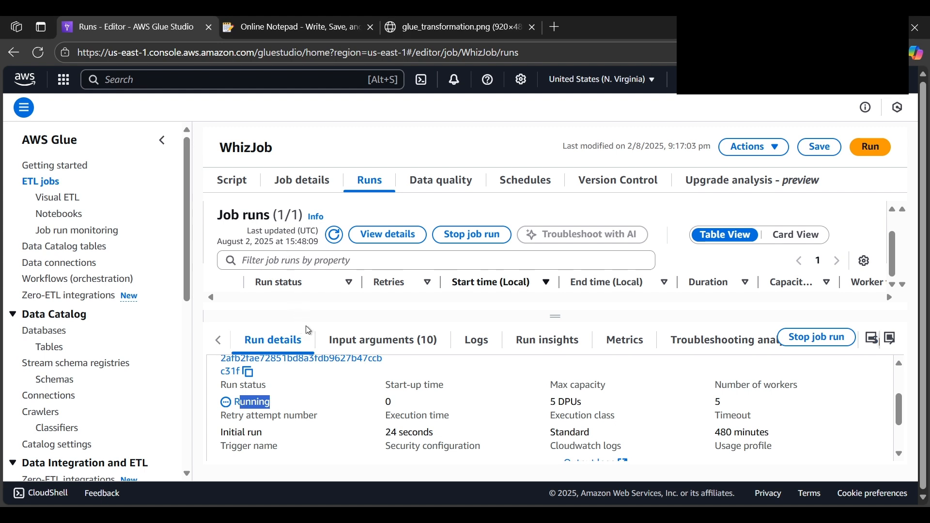
click(335, 235)
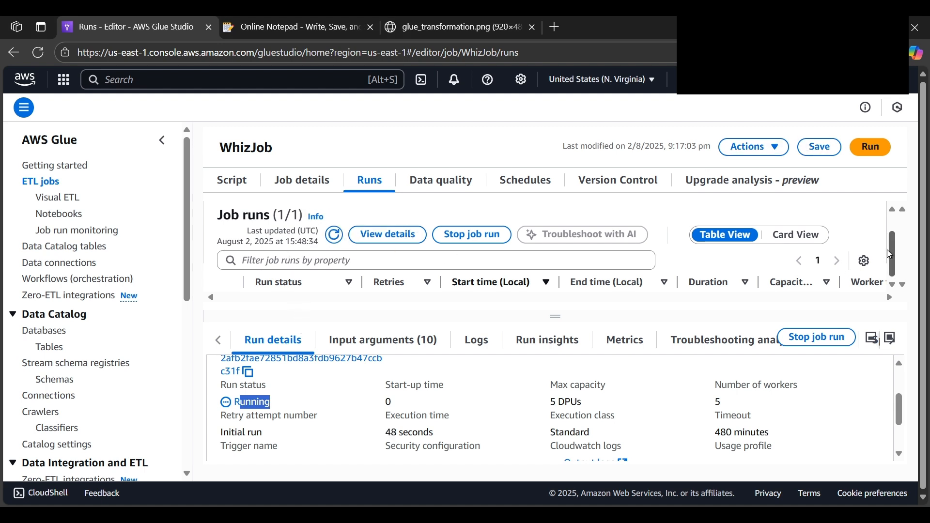
drag(900, 405, 843, 428)
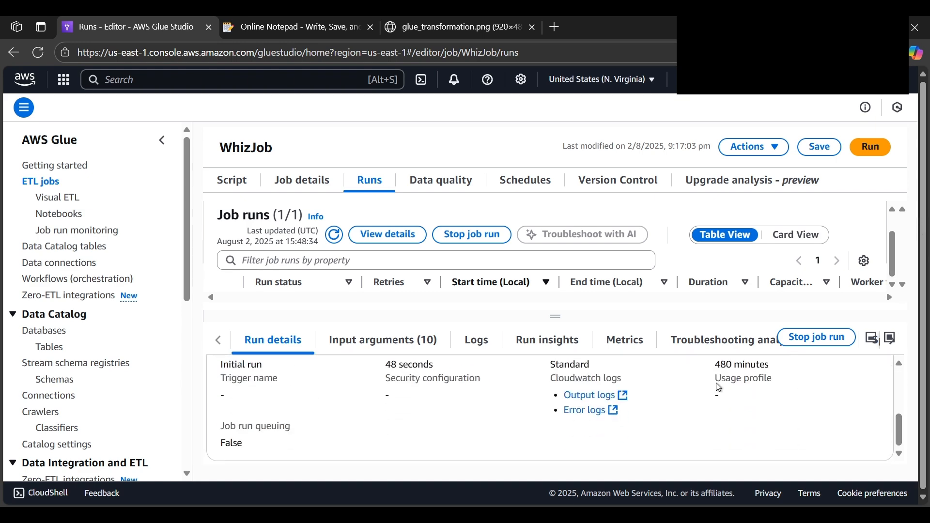
Look through WhizJob's data quality page and the current run's input arguments and run details
click(431, 180)
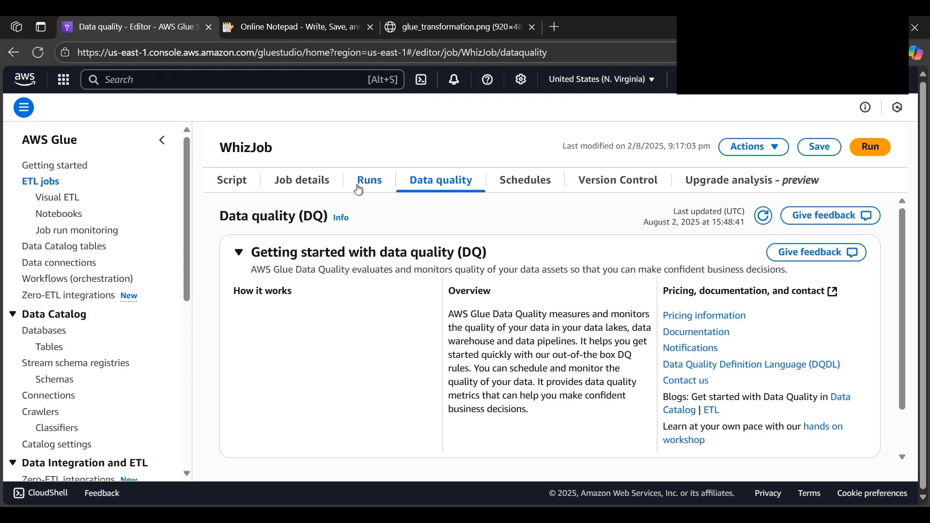
click(359, 188)
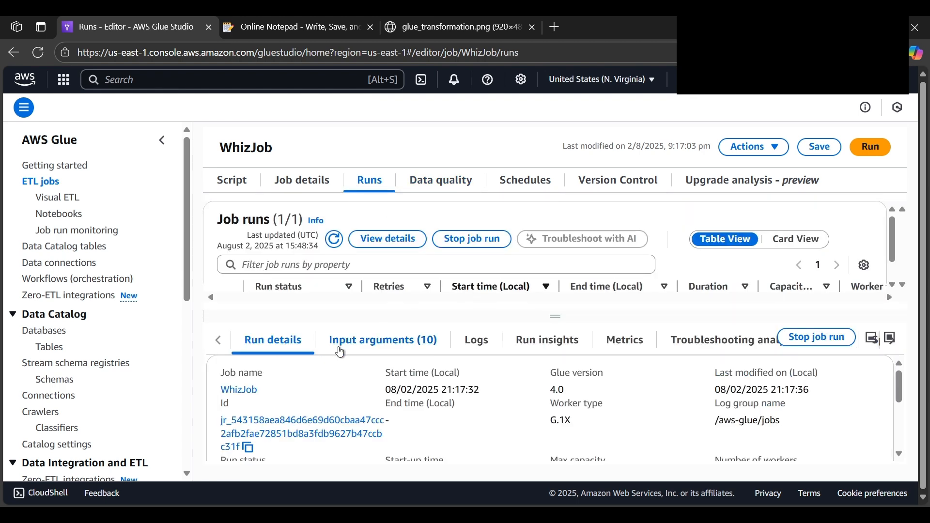
click(339, 350)
scroll(465, 407, down, 1)
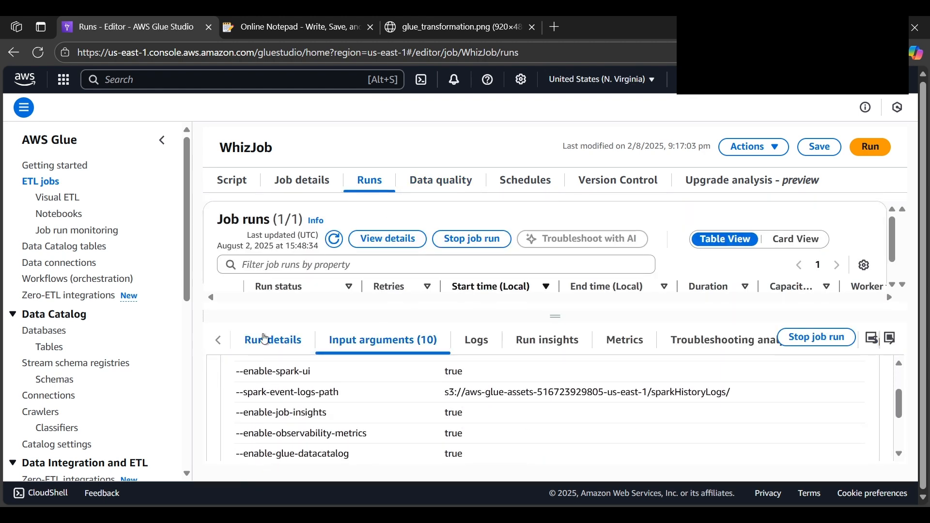
click(264, 340)
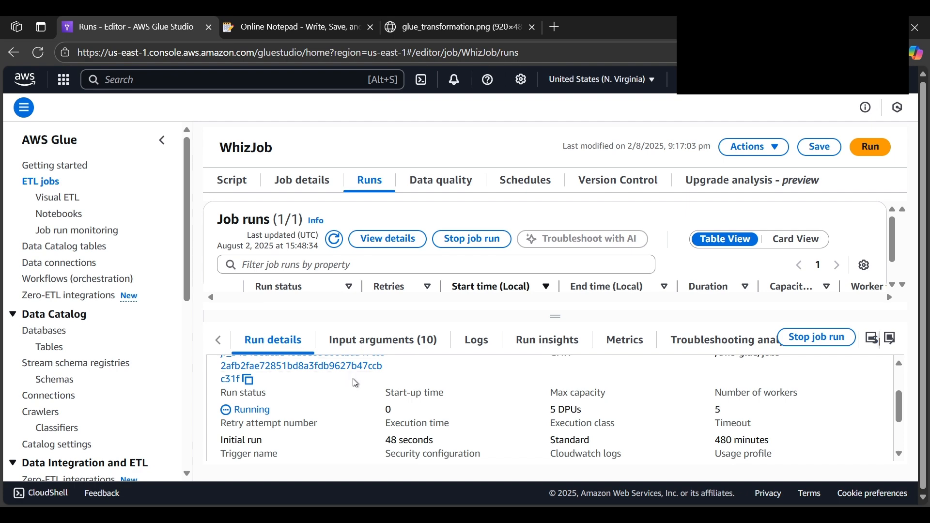
scroll(356, 383, down, 2)
scroll(356, 384, up, 4)
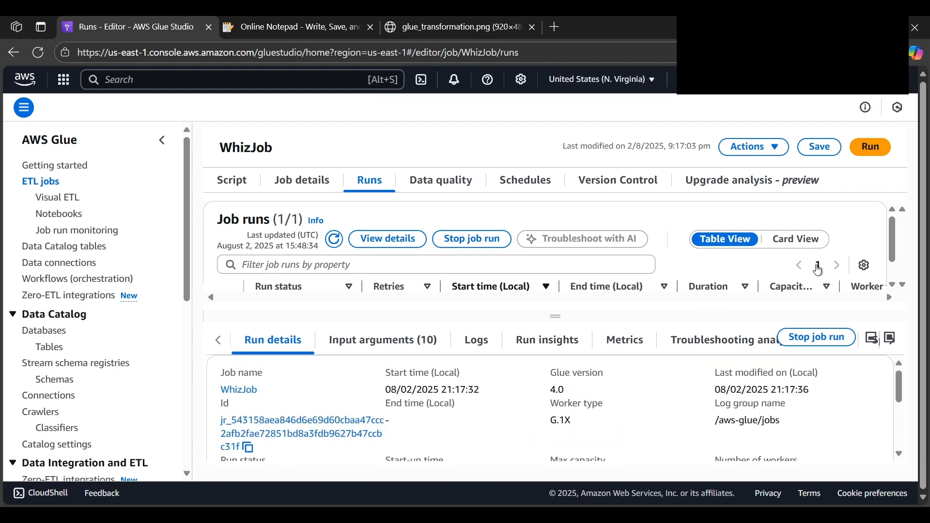
Show WhizJob's runs as cards, save the job again and review the run's details and logs
click(798, 239)
click(827, 154)
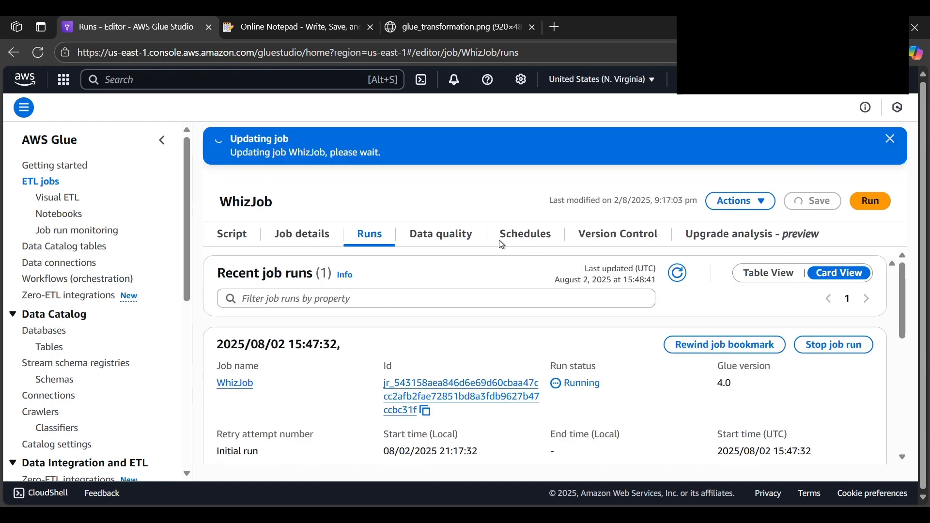
scroll(431, 321, down, 6)
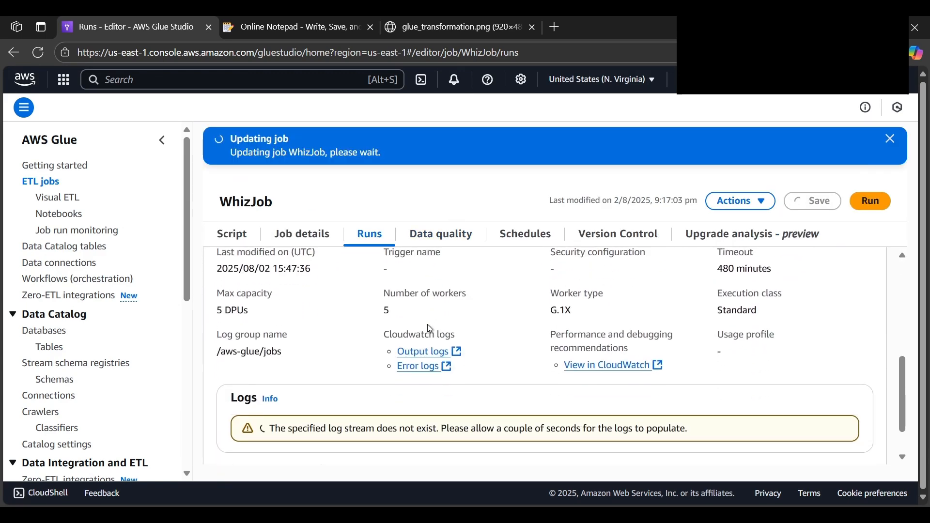
scroll(430, 329, down, 2)
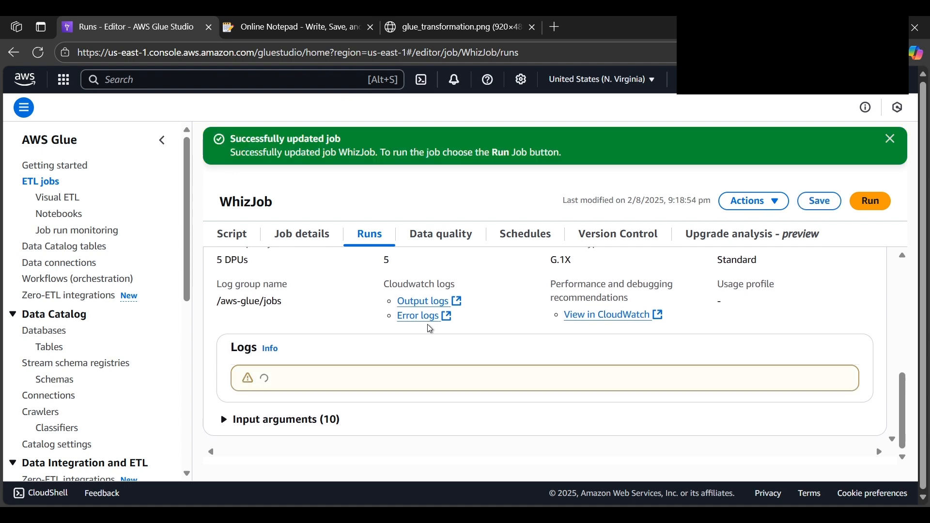
scroll(429, 327, up, 8)
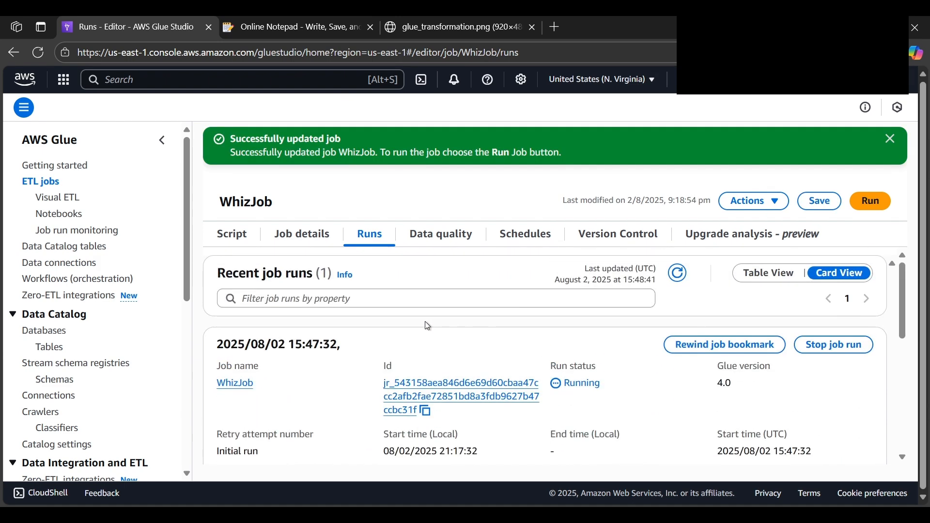
Open the console home in a separate browser tab and open the aws-glue-assets bucket in S3
scroll(388, 353, down, 2)
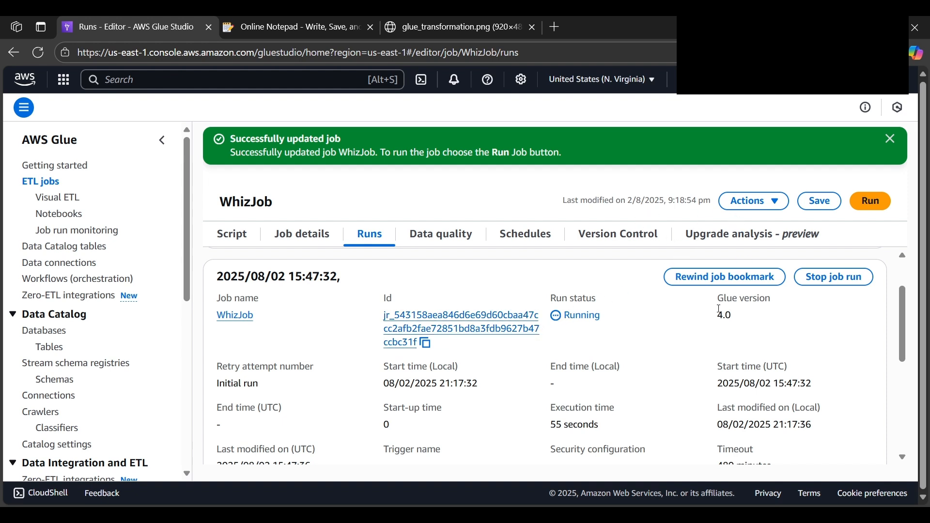
scroll(702, 331, up, 2)
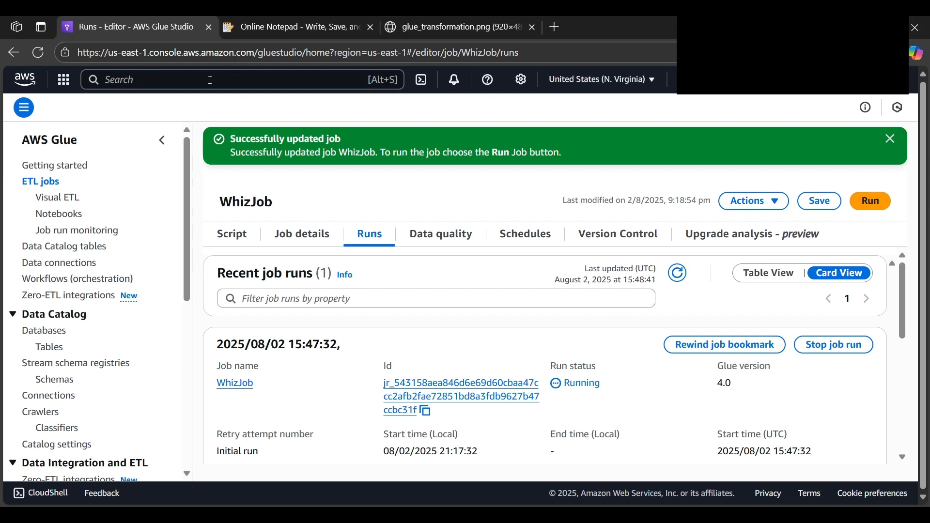
click(161, 78)
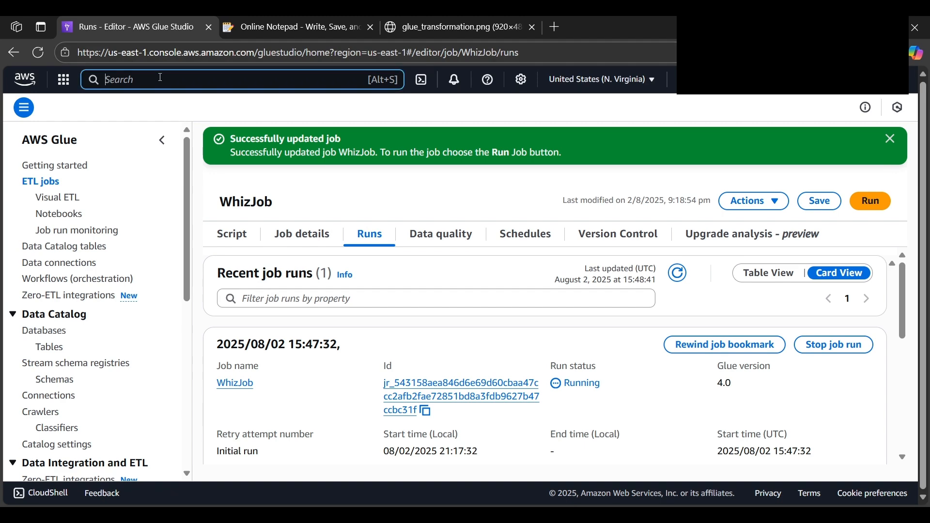
ctrl+click(23, 82)
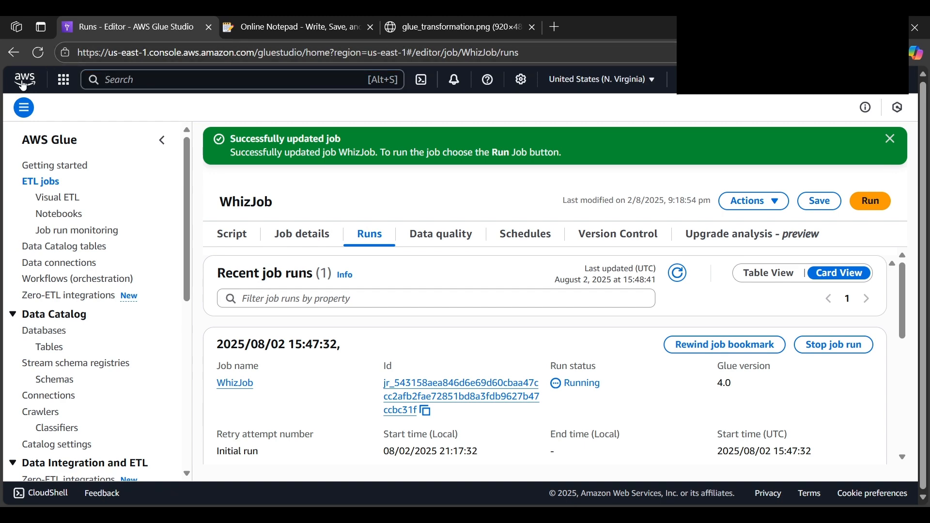
click(292, 28)
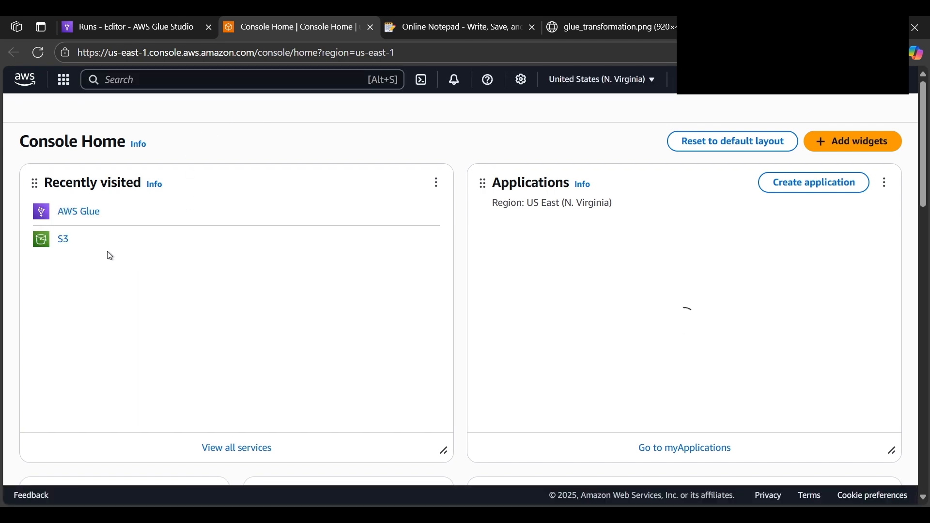
click(60, 244)
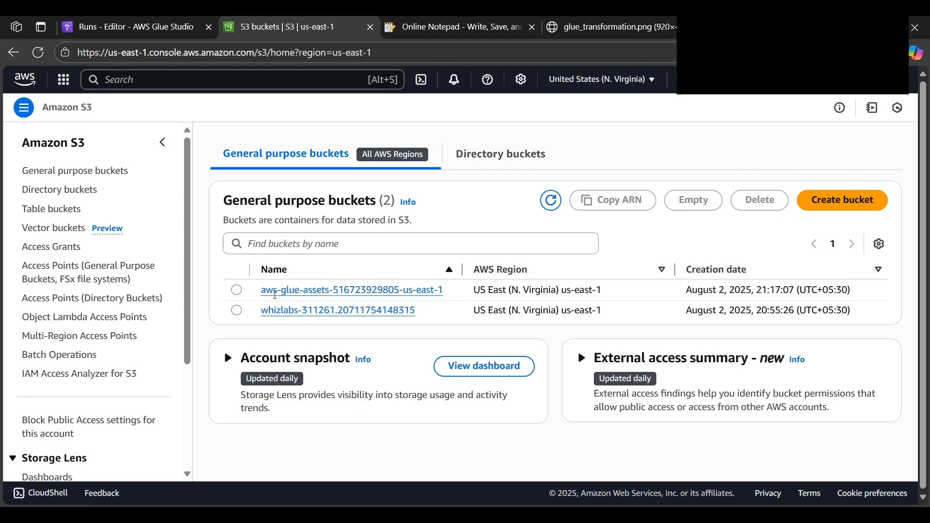
click(295, 291)
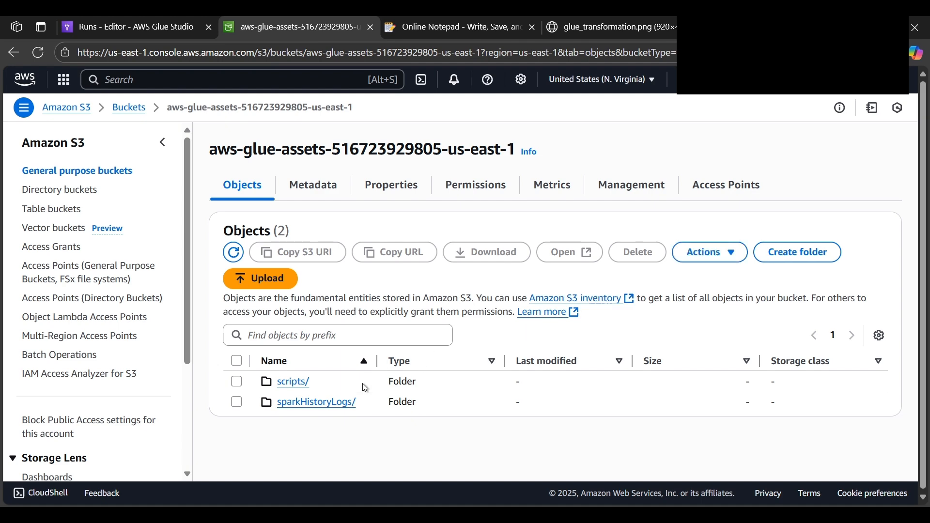
Check WhizJob's run status in Glue and view the scripts folder of the aws-glue-assets bucket
key(ctrl+shift+Tab)
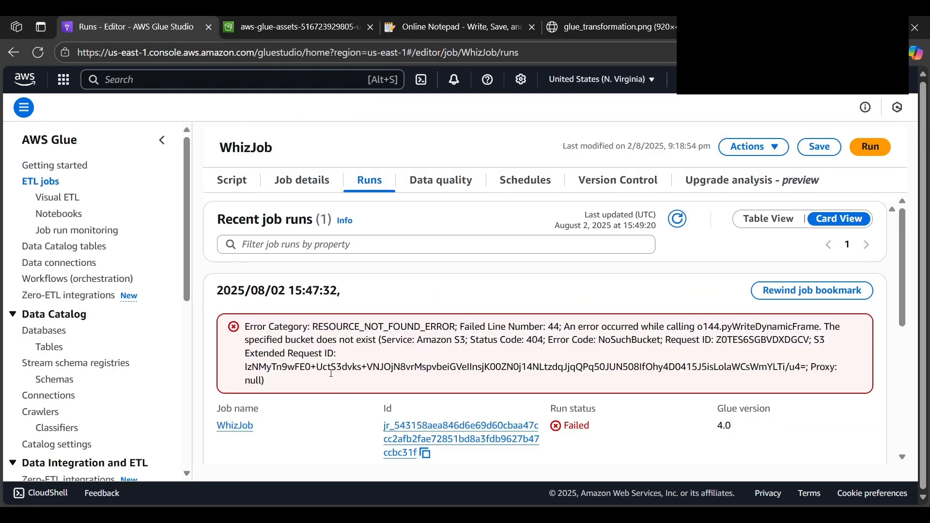
key(ctrl+Tab)
click(306, 382)
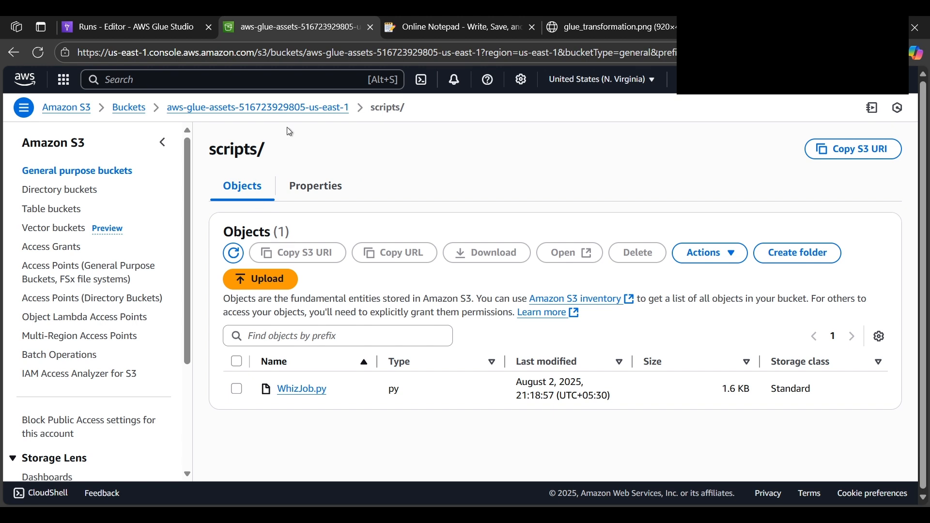
click(307, 110)
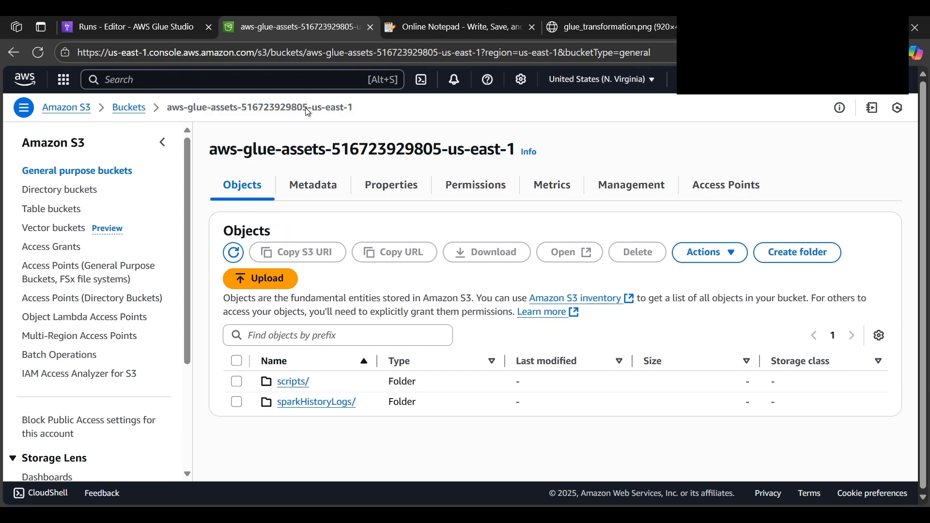
Open the sparkHistoryLogs folder and examine the properties and metadata of the job run's .inprogress log object
click(307, 402)
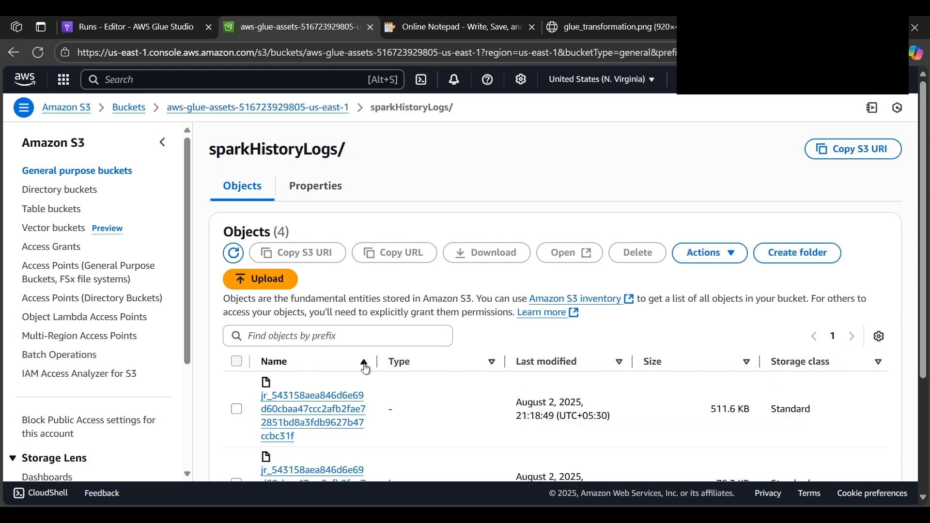
scroll(367, 368, down, 5)
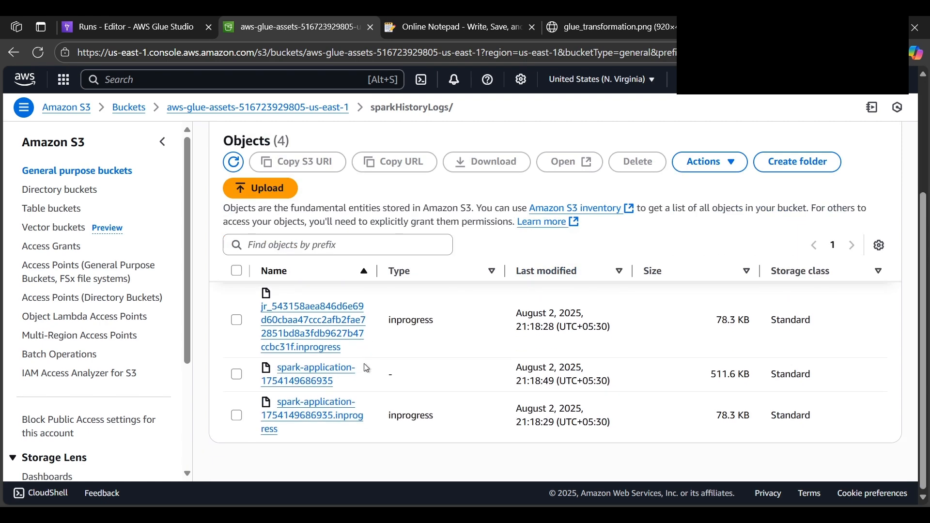
scroll(367, 368, up, 2)
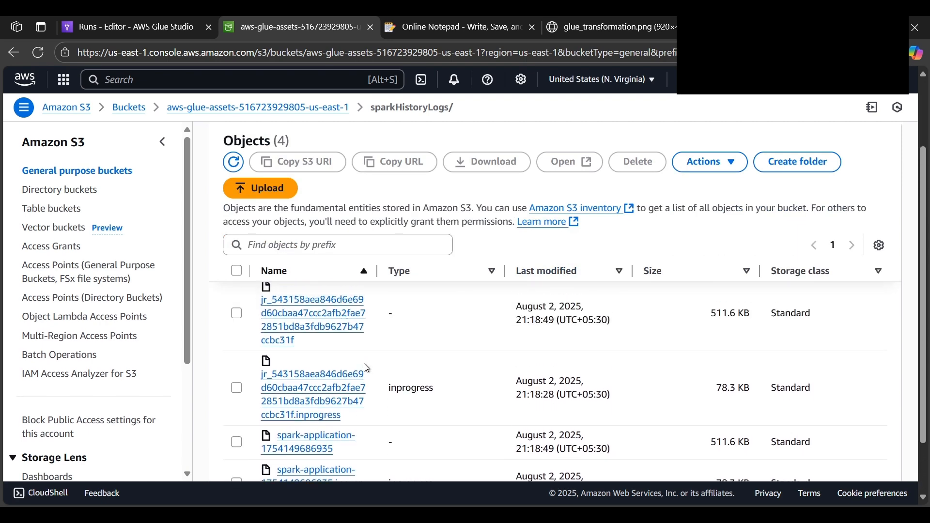
click(309, 385)
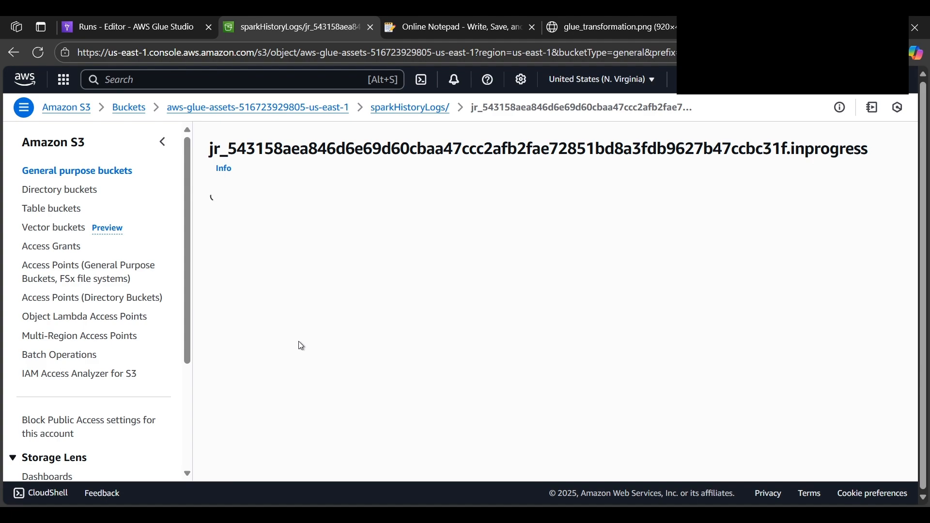
scroll(355, 237, down, 5)
scroll(352, 232, down, 15)
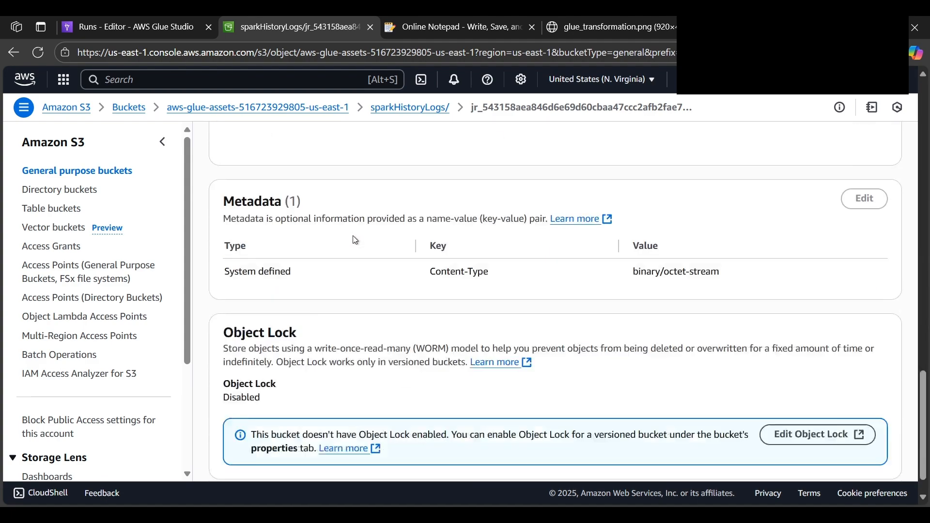
scroll(355, 238, up, 20)
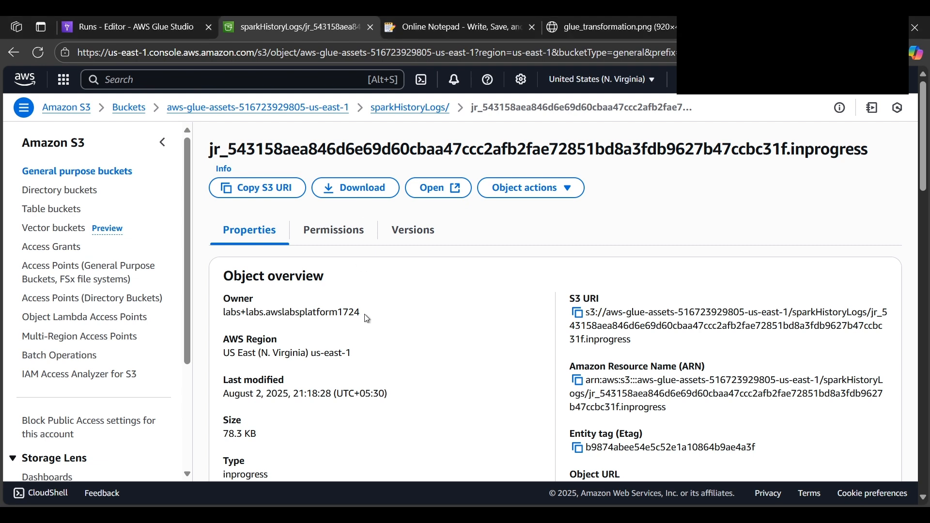
Return to the aws-glue-assets bucket, refresh its objects and look through the sparkHistoryLogs folder again
click(305, 111)
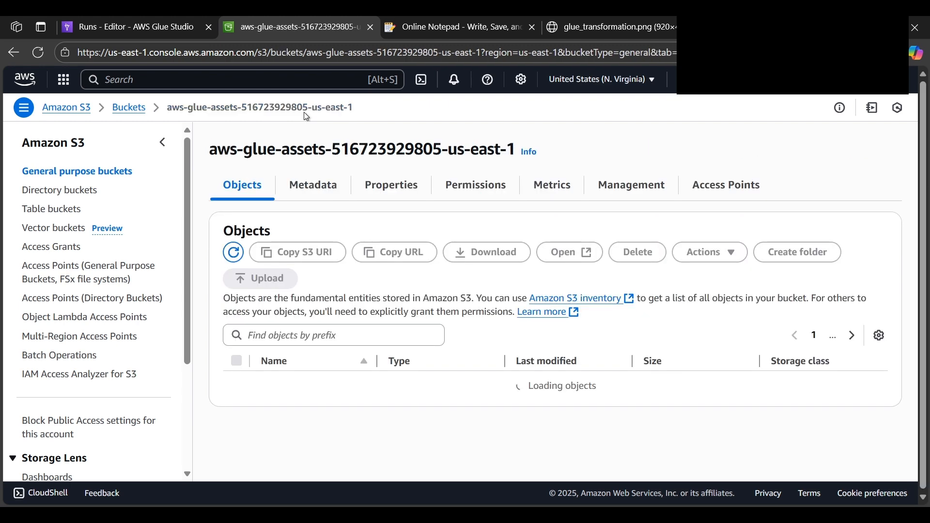
click(235, 253)
click(307, 402)
scroll(444, 327, down, 2)
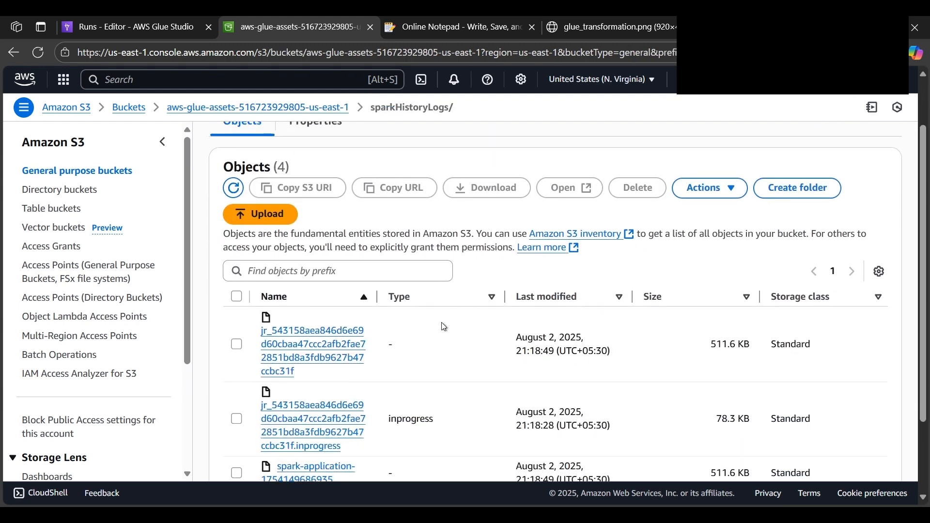
scroll(442, 323, up, 2)
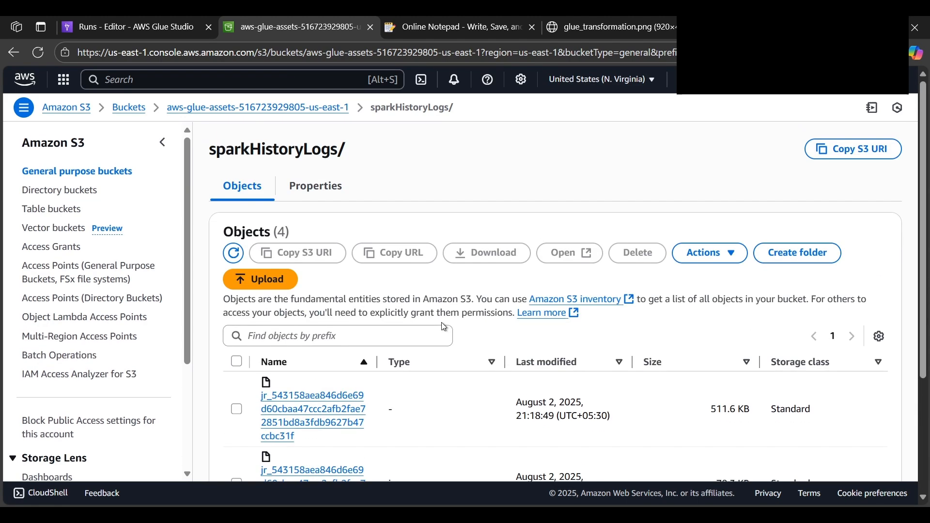
scroll(442, 324, down, 3)
scroll(442, 325, up, 3)
scroll(442, 325, down, 3)
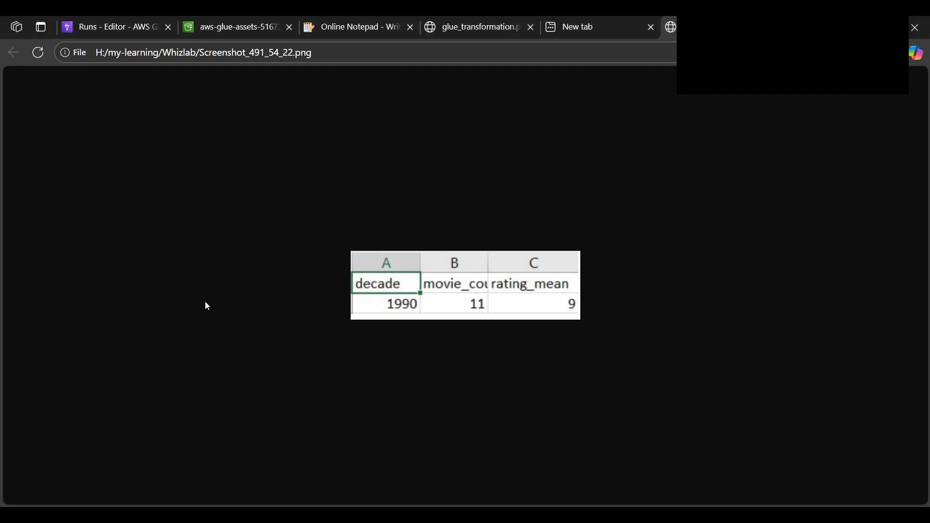
Select the job run log last modified at 21:22:41 in sparkHistoryLogs and view the result image Screenshot_491_54_22.png
click(269, 26)
scroll(202, 195, down, 5)
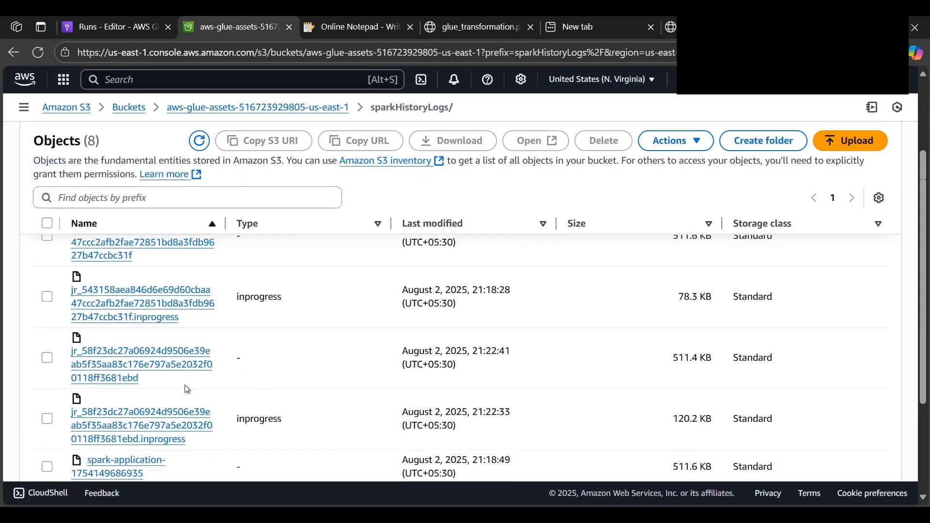
click(45, 277)
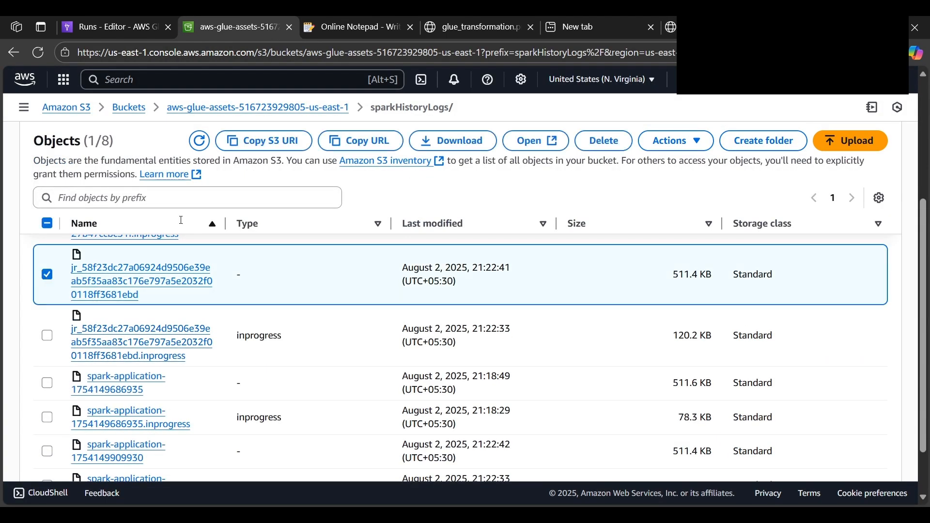
click(672, 27)
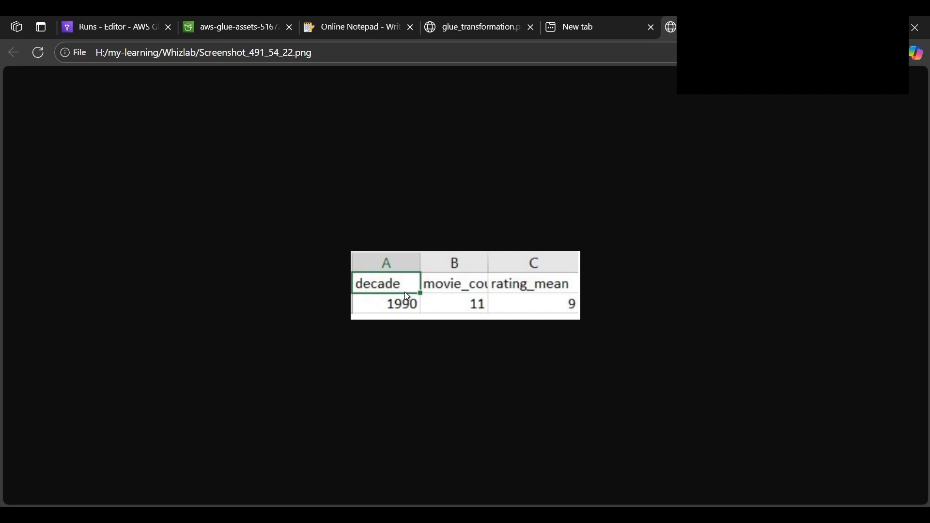